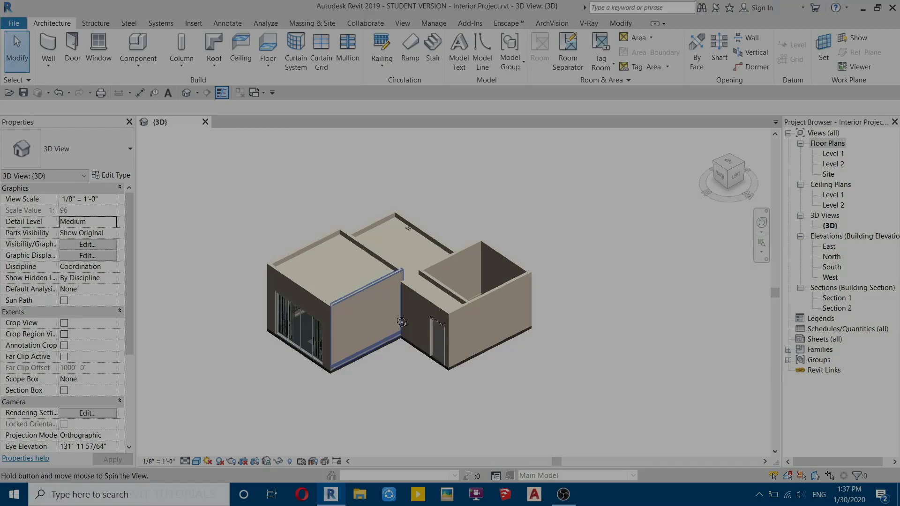
- Inspect the building from outside in 3D and open the Level 1 floor plan
{"action": "middle_click_drag", "start_coordinate": [469, 244], "coordinate": [346, 275], "text": "shift"}
{"action": "scroll", "coordinate": [346, 276], "scroll_direction": "up", "scroll_amount": 5}
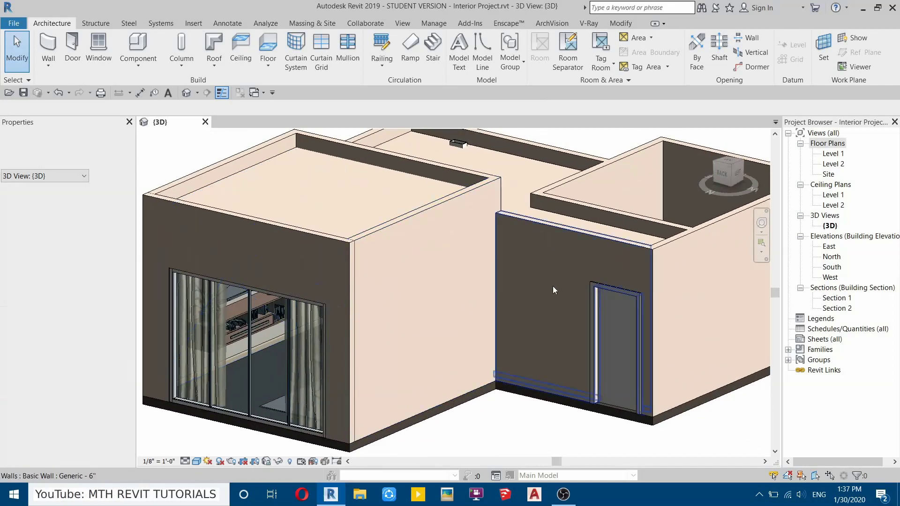
{"action": "double_click", "coordinate": [832, 154]}
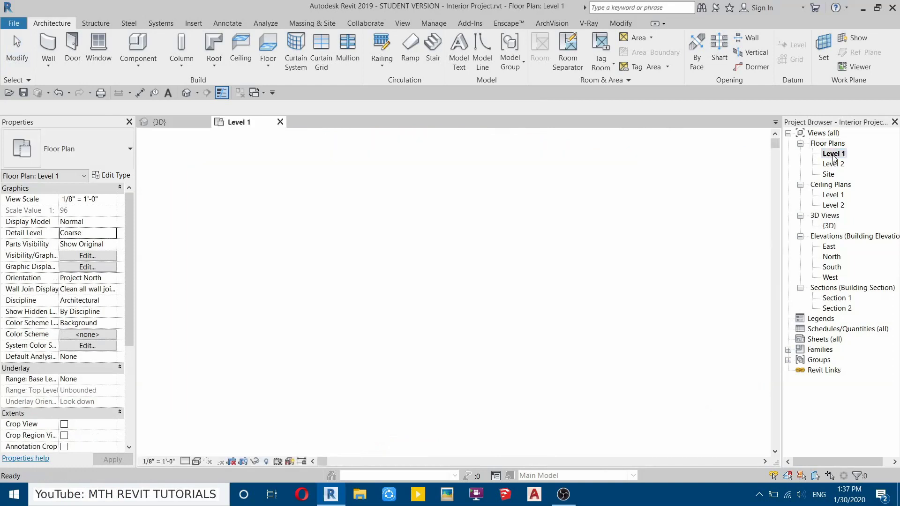
{"action": "scroll", "coordinate": [469, 285], "scroll_direction": "up", "scroll_amount": 5}
{"action": "middle_click_drag", "start_coordinate": [470, 287], "coordinate": [440, 279]}
- Place a perspective camera at 5' 6" beside the kitchen counter, aimed diagonally across the living room to a target beyond the window wall
{"action": "left_click", "coordinate": [199, 94]}
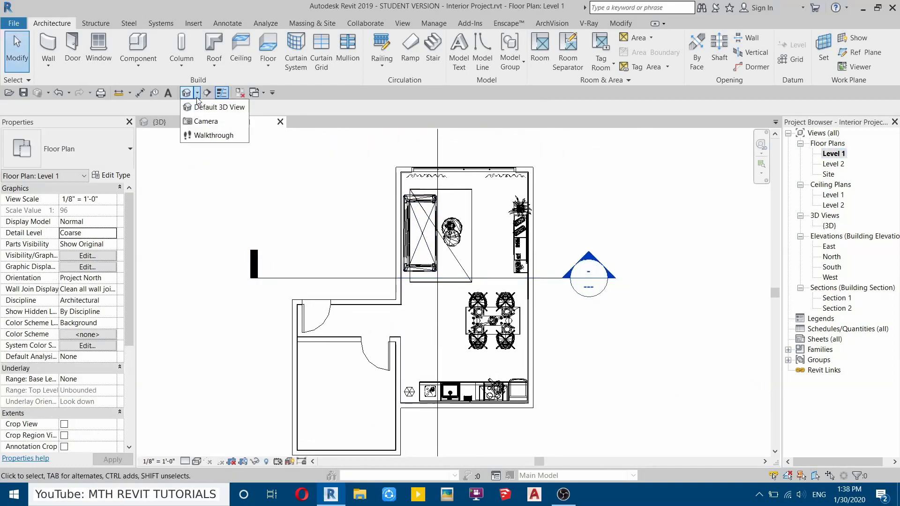
{"action": "left_click", "coordinate": [204, 122]}
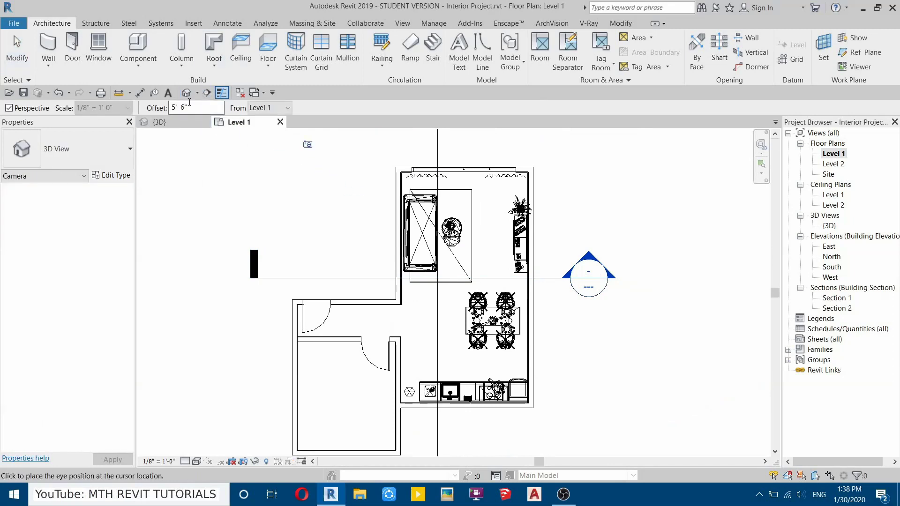
{"action": "left_click", "coordinate": [409, 375]}
{"action": "scroll", "coordinate": [409, 375], "scroll_direction": "down", "scroll_amount": 1}
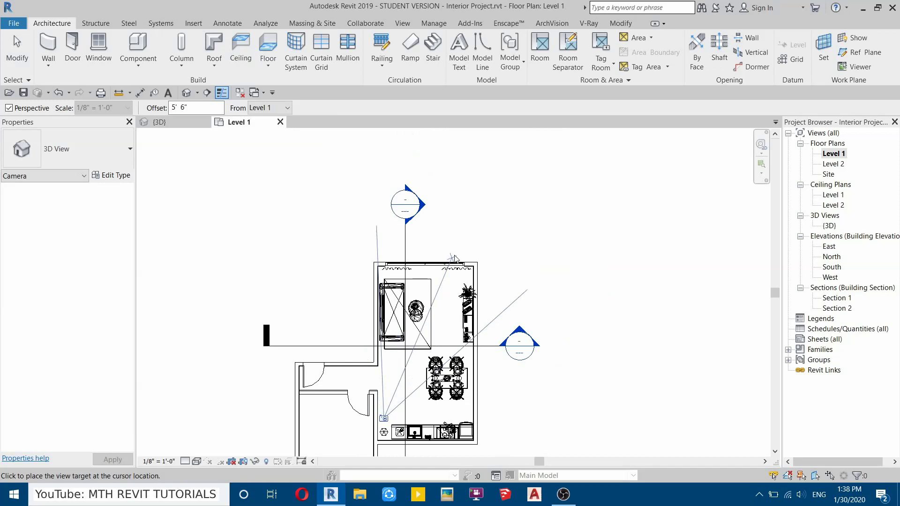
{"action": "middle_click_drag", "start_coordinate": [460, 234], "coordinate": [446, 235]}
{"action": "scroll", "coordinate": [446, 235], "scroll_direction": "down", "scroll_amount": 1}
{"action": "mouse_move", "coordinate": [491, 176]}
{"action": "middle_mouse_down"}
{"action": "mouse_move", "coordinate": [496, 185]}
{"action": "mouse_move", "coordinate": [483, 183]}
{"action": "middle_mouse_up"}
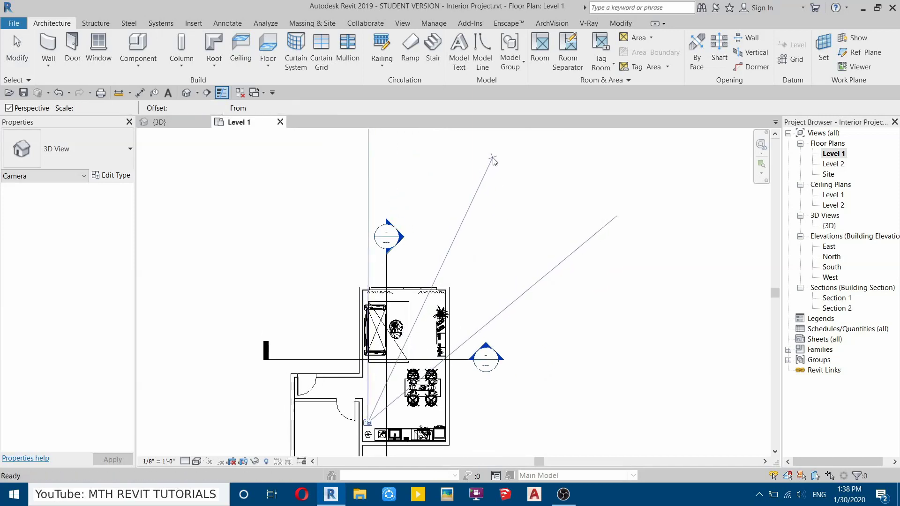
{"action": "left_click", "coordinate": [493, 161]}
{"action": "scroll", "coordinate": [385, 308], "scroll_direction": "down", "scroll_amount": 3}
{"action": "scroll", "coordinate": [385, 301], "scroll_direction": "up", "scroll_amount": 3}
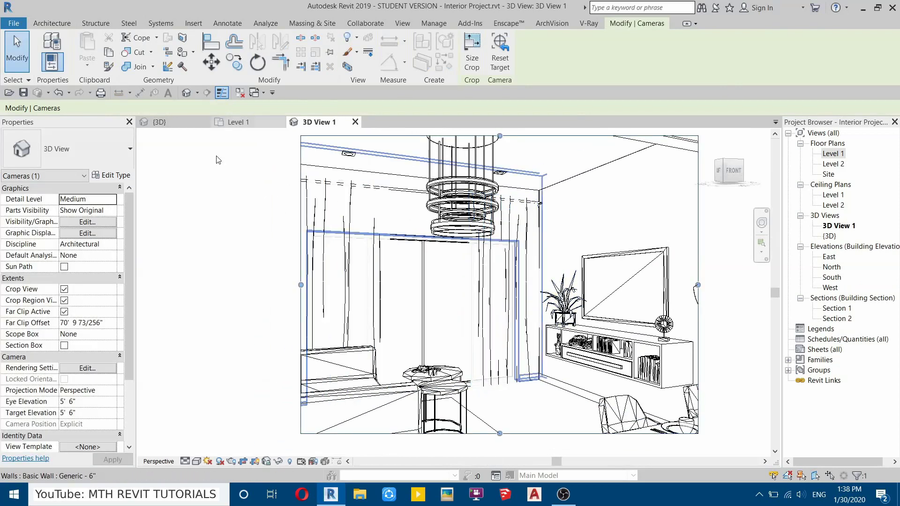
- Choose 3D View 1 as the Enscape view and start the live render
{"action": "left_click", "coordinate": [501, 25]}
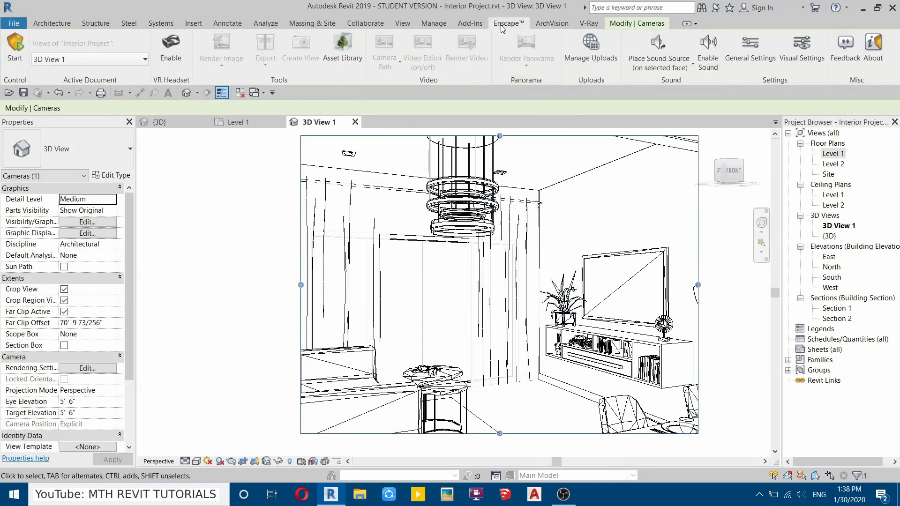
{"action": "key", "text": "Escape"}
{"action": "left_click", "coordinate": [75, 59]}
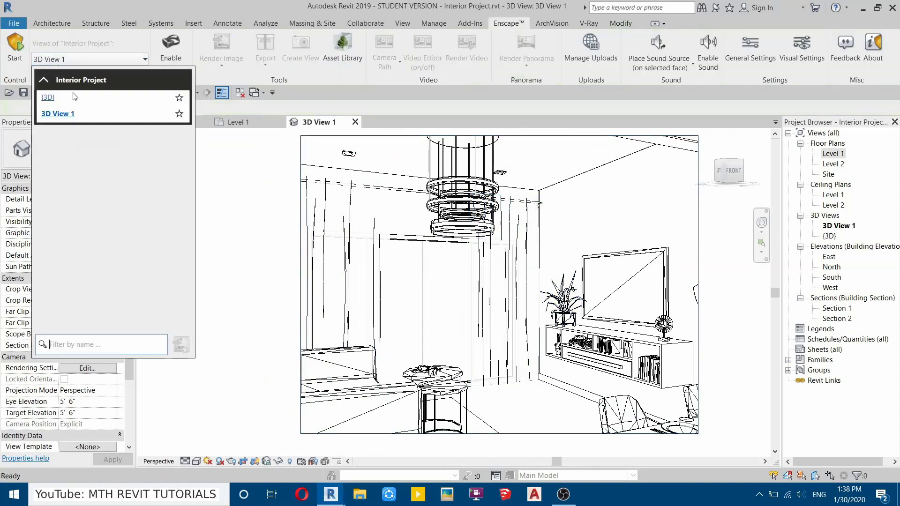
{"action": "left_click", "coordinate": [68, 117]}
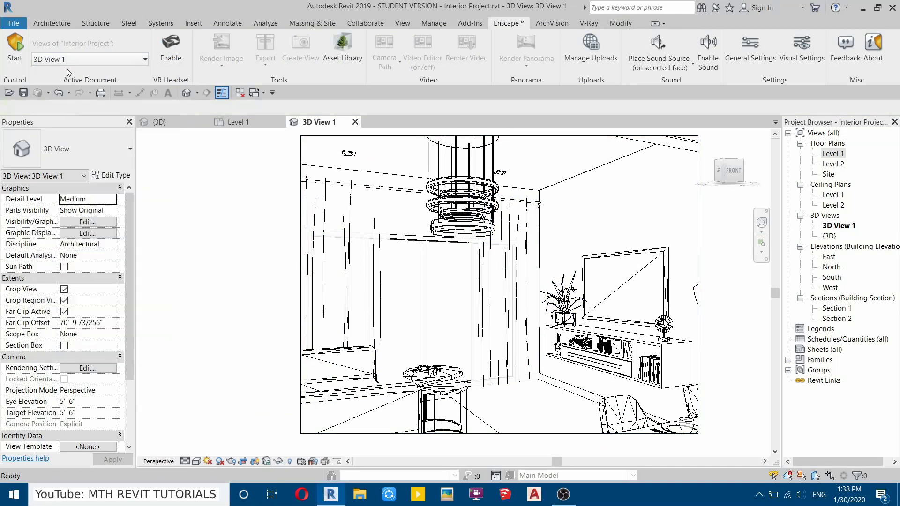
{"action": "left_click", "coordinate": [17, 58]}
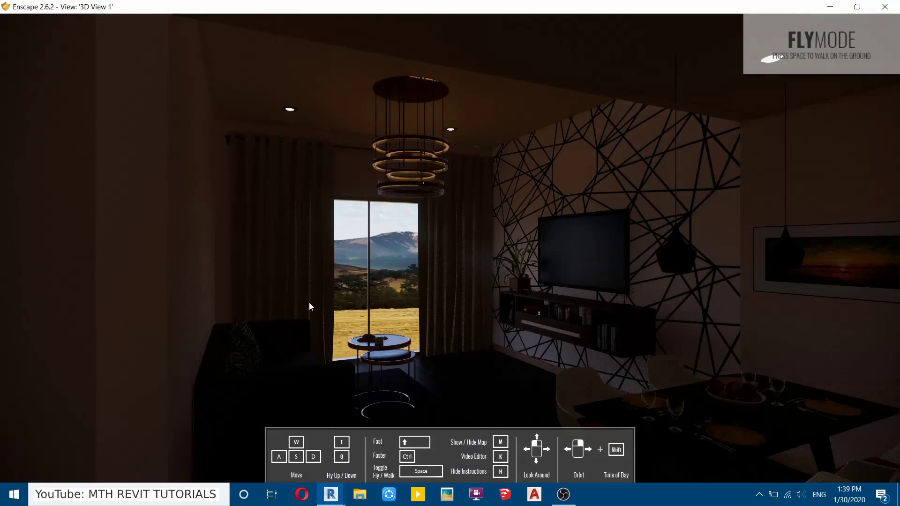
- Turn the render camera to frame the living and dining area, reduce the render window's size and return to Revit
{"action": "left_click_drag", "start_coordinate": [312, 306], "coordinate": [419, 311]}
{"action": "left_click_drag", "start_coordinate": [420, 282], "coordinate": [431, 260]}
{"action": "left_click_drag", "start_coordinate": [305, 275], "coordinate": [248, 233]}
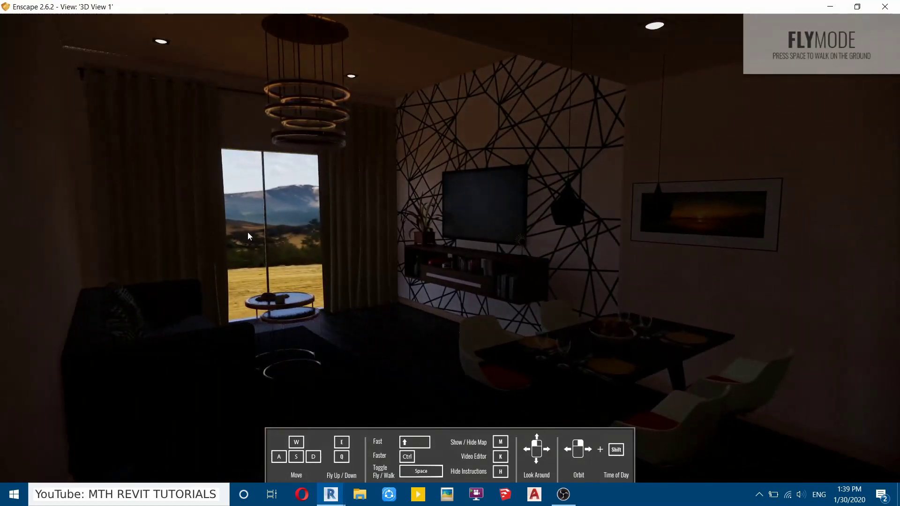
{"action": "left_click_drag", "start_coordinate": [274, 85], "coordinate": [407, 130]}
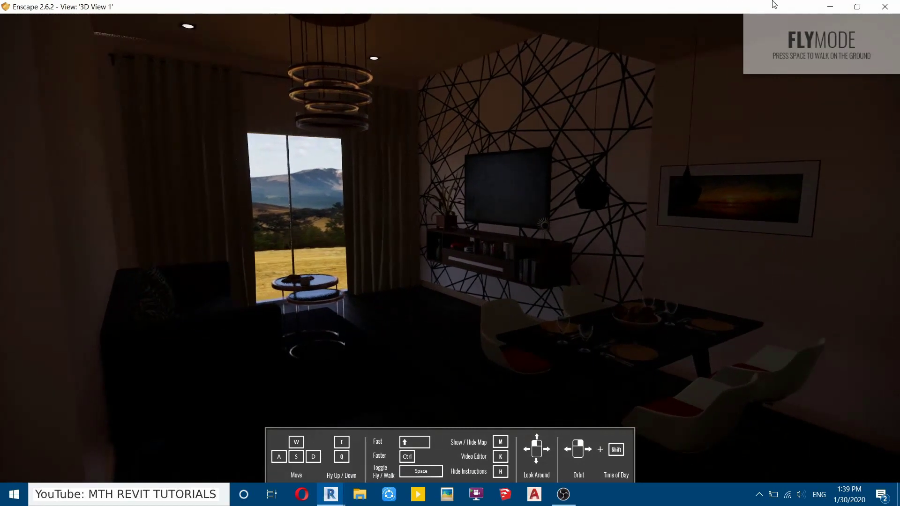
{"action": "left_click", "coordinate": [857, 7]}
{"action": "left_click_drag", "start_coordinate": [675, 14], "coordinate": [672, 14]}
{"action": "left_click", "coordinate": [283, 5]}
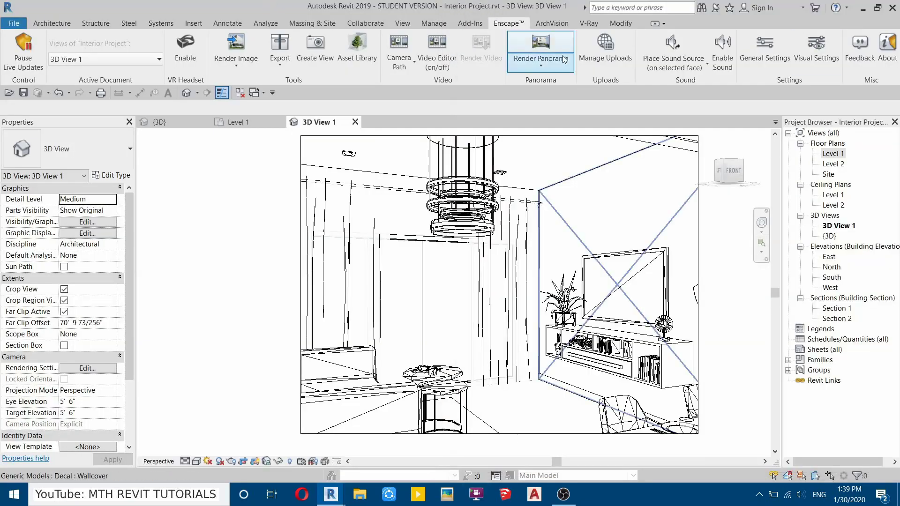
- Open the Enscape Visual Settings and reset them to default
{"action": "left_click", "coordinate": [806, 59]}
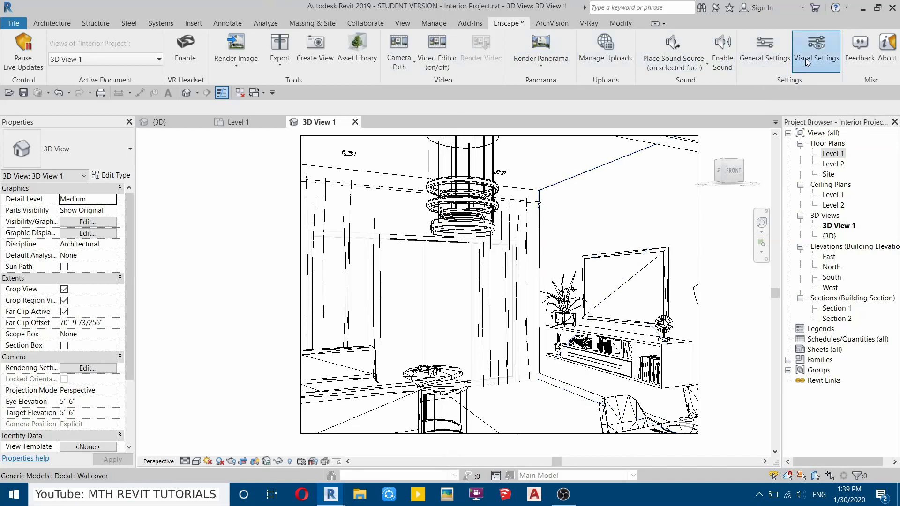
{"action": "left_click", "coordinate": [112, 41]}
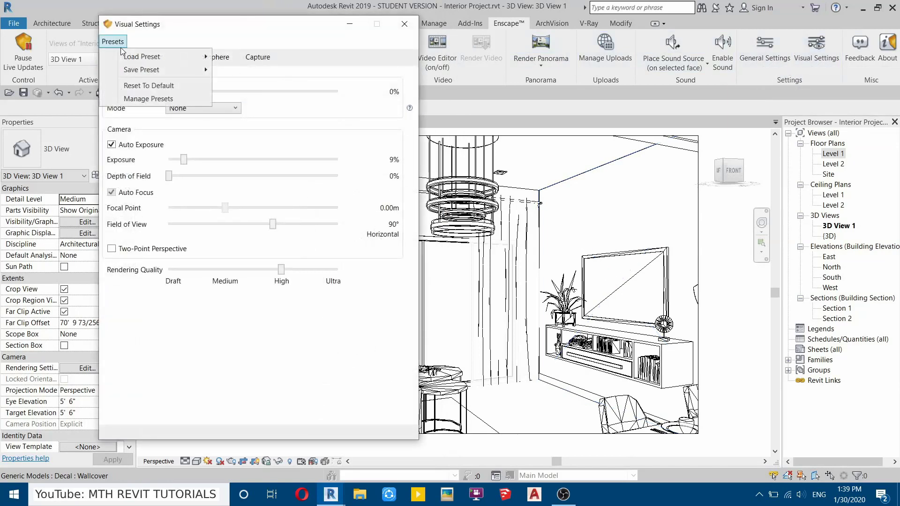
{"action": "left_click", "coordinate": [150, 86]}
{"action": "left_click", "coordinate": [276, 264]}
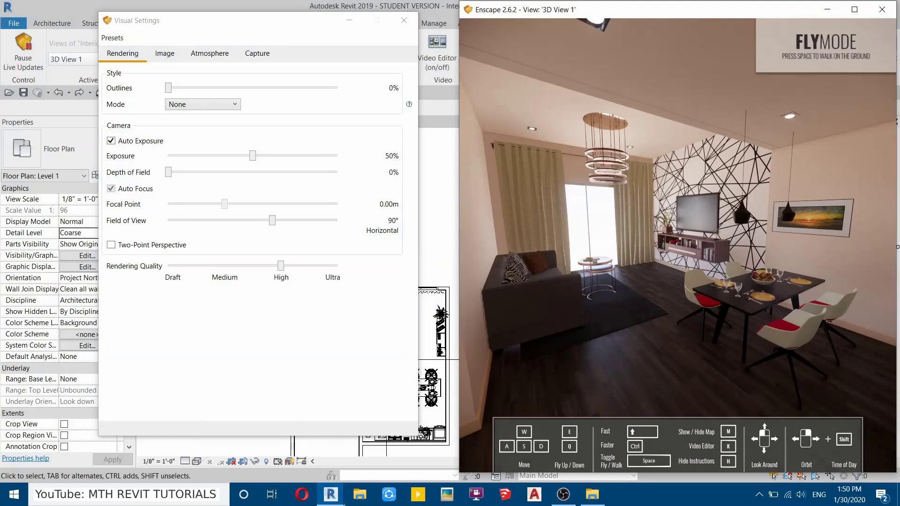
- Fly the render camera closer to the sofa and TV wall and maximize the render window
{"action": "key", "text": "q"}
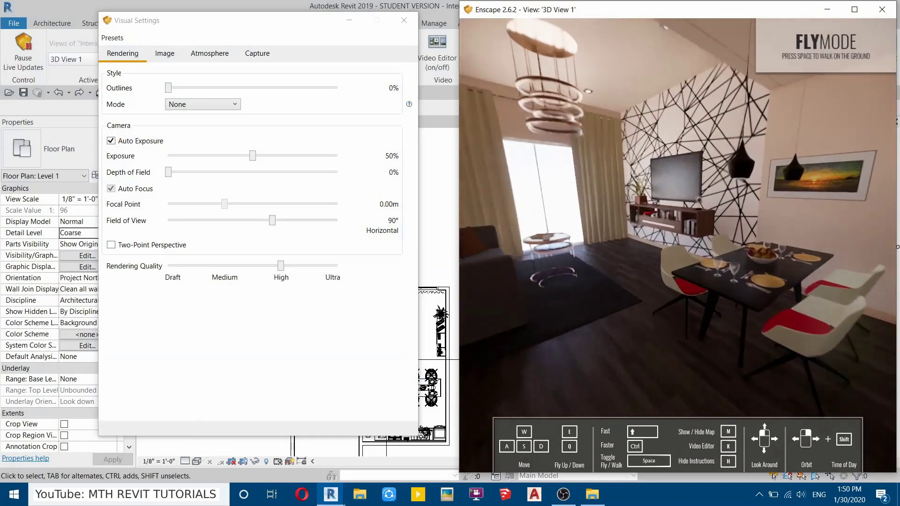
{"action": "key", "text": "w"}
{"action": "key", "text": "e"}
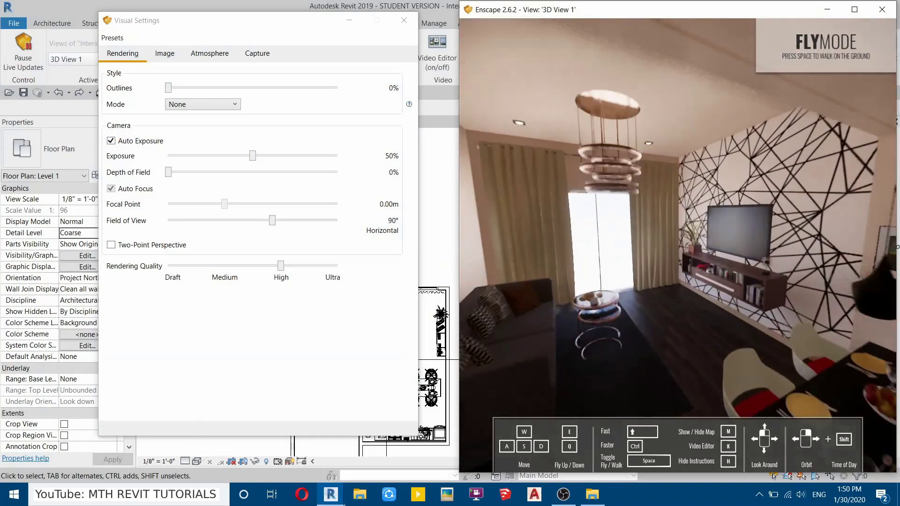
{"action": "left_click_drag", "start_coordinate": [797, 281], "coordinate": [468, 286]}
{"action": "left_click_drag", "start_coordinate": [468, 35], "coordinate": [871, 36]}
{"action": "left_click", "coordinate": [854, 11]}
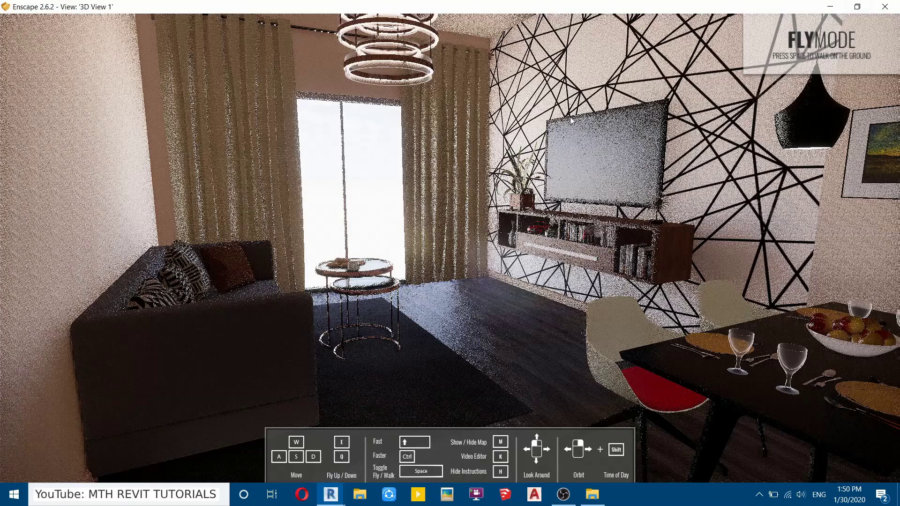
- Move the render camera back and frame the sofa, window, TV wall, dining table and wall picture in one composition
{"action": "key", "text": "s"}
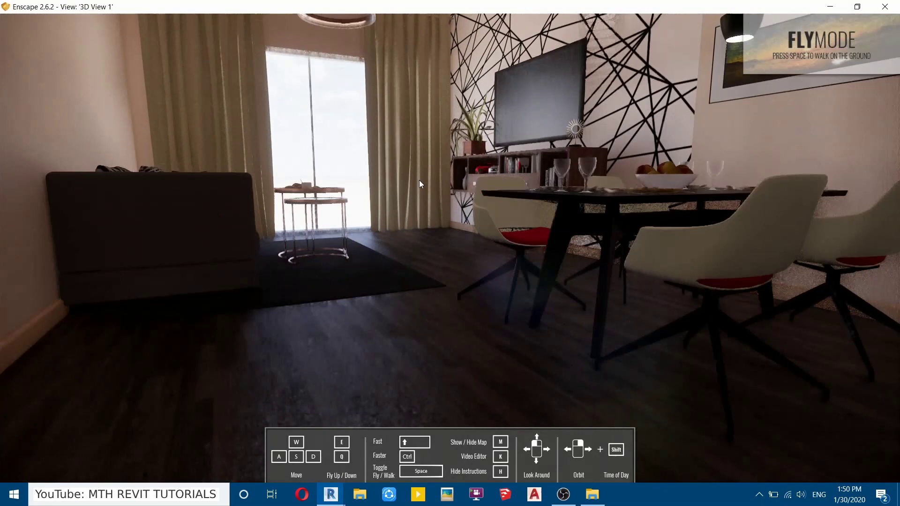
{"action": "key", "text": "s"}
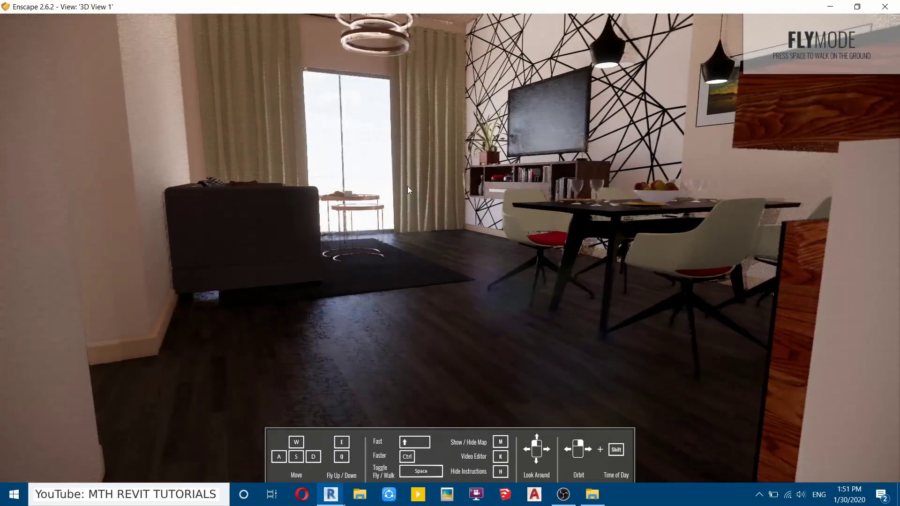
{"action": "key", "text": "s"}
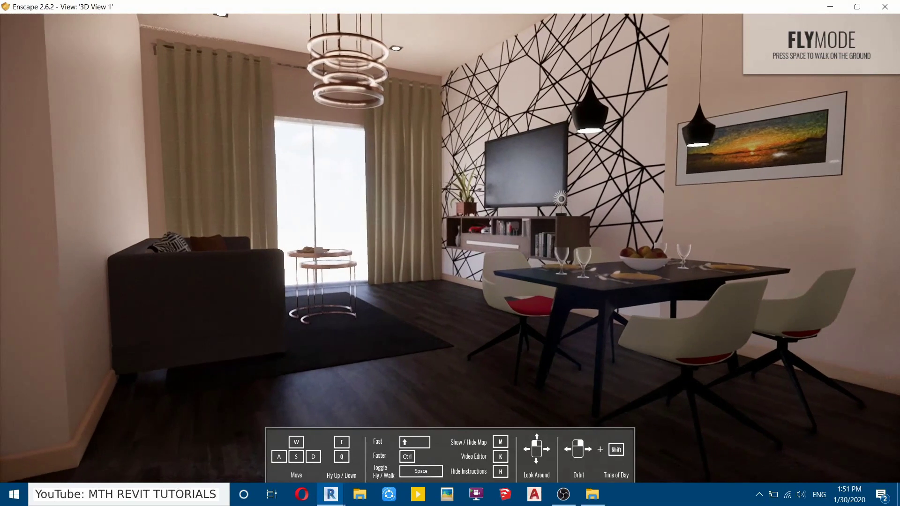
{"action": "left_click_drag", "start_coordinate": [323, 334], "coordinate": [314, 334]}
{"action": "left_click_drag", "start_coordinate": [296, 247], "coordinate": [314, 240]}
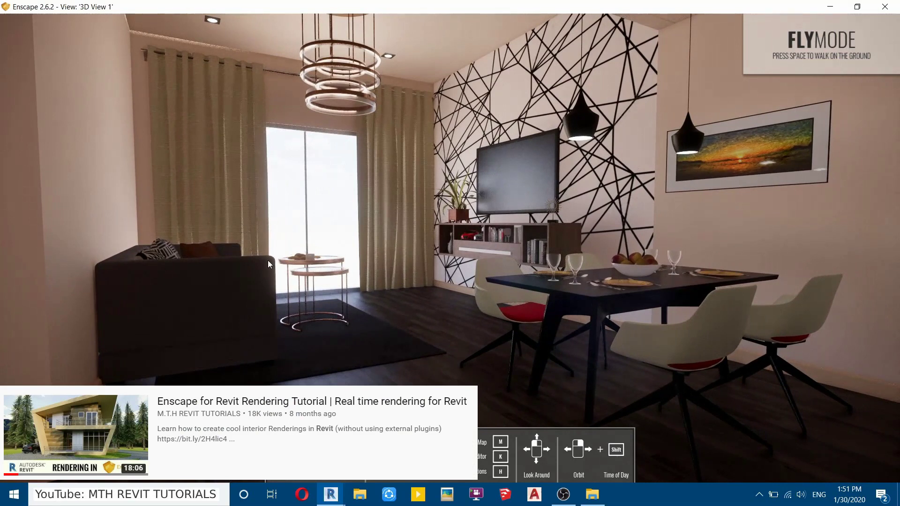
{"action": "left_click_drag", "start_coordinate": [268, 261], "coordinate": [279, 247]}
{"action": "left_click_drag", "start_coordinate": [442, 346], "coordinate": [450, 332]}
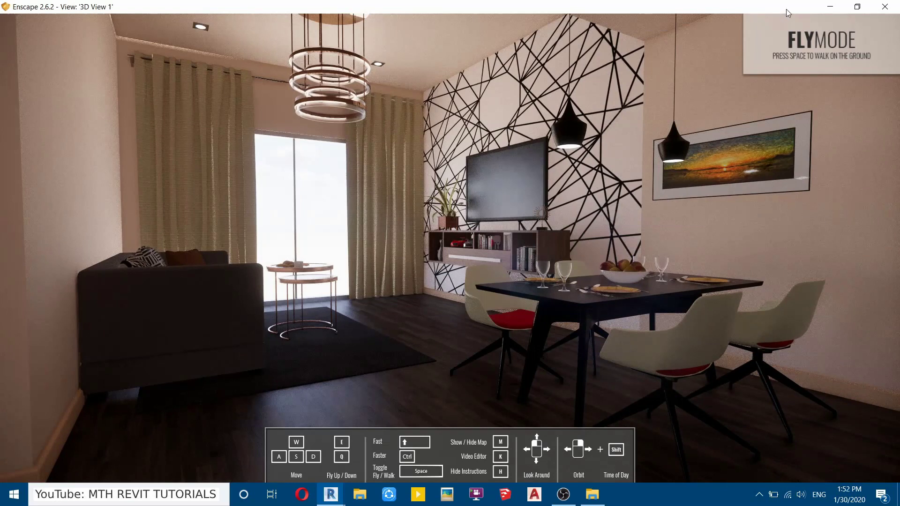
- Restore the render window and save the current camera position in Revit as a view named Enscape View 1
{"action": "left_click", "coordinate": [853, 5]}
{"action": "left_click", "coordinate": [297, 177]}
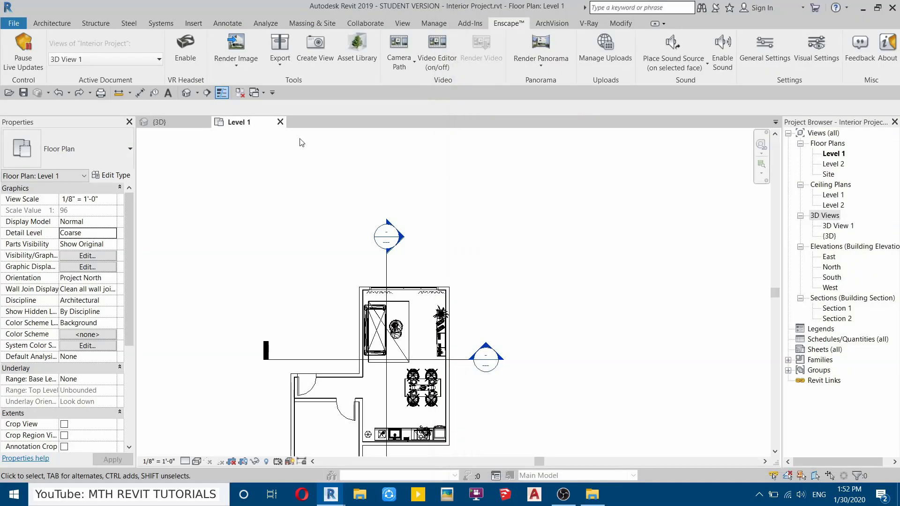
{"action": "left_click", "coordinate": [316, 56]}
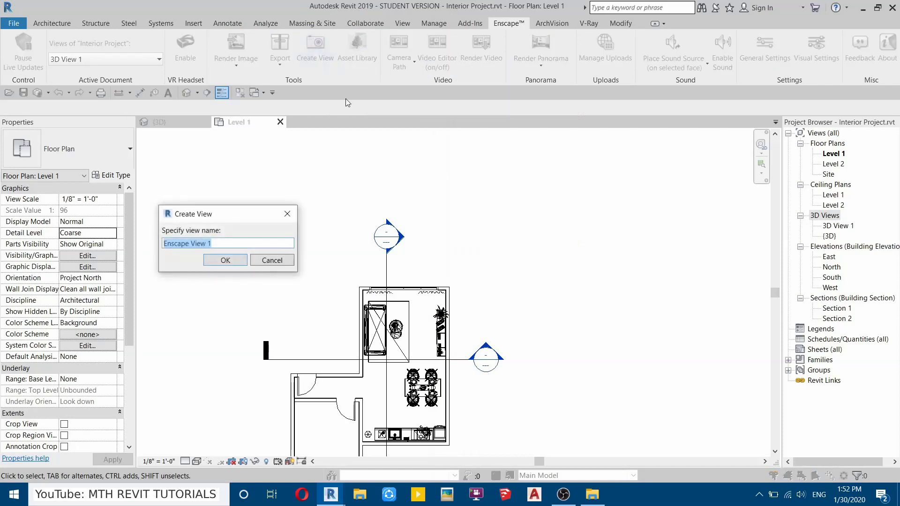
{"action": "left_click_drag", "start_coordinate": [213, 244], "coordinate": [192, 250]}
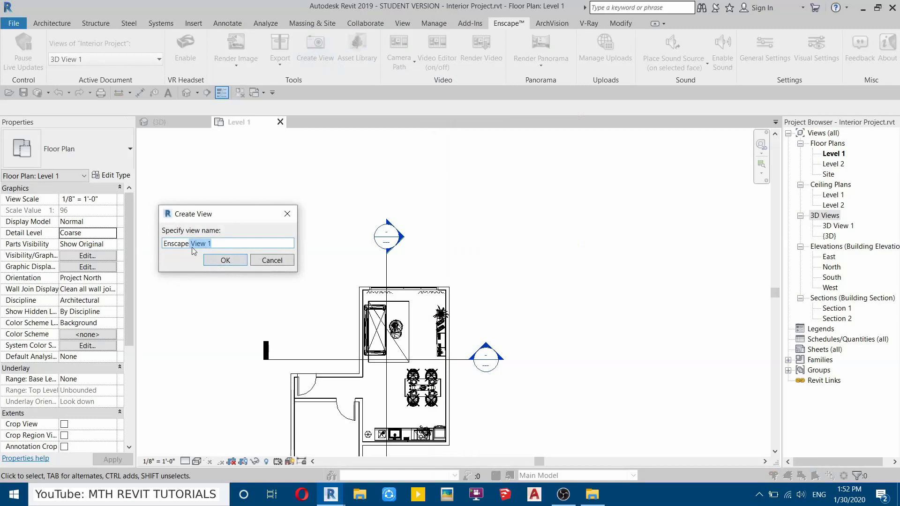
{"action": "left_click", "coordinate": [225, 261]}
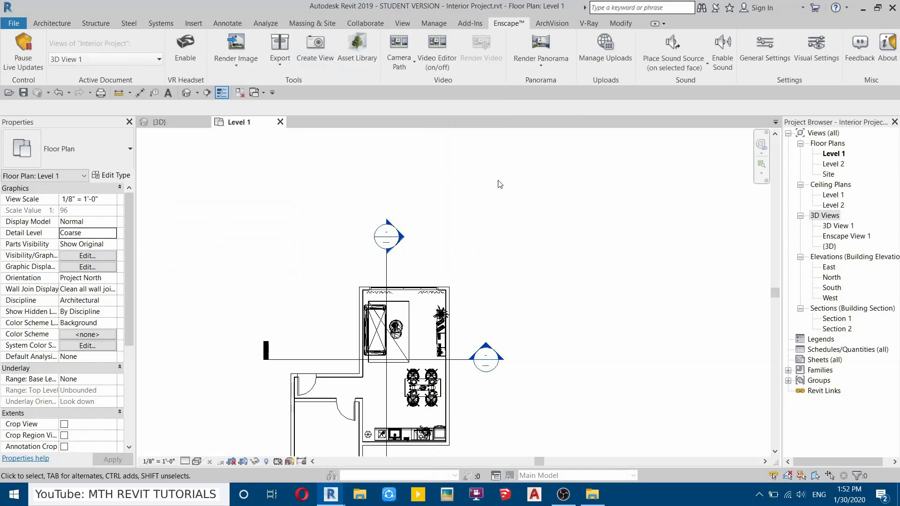
- Mark Enscape View 1 as a favorite and show the favorite views list in the Enscape window
{"action": "left_click", "coordinate": [842, 238]}
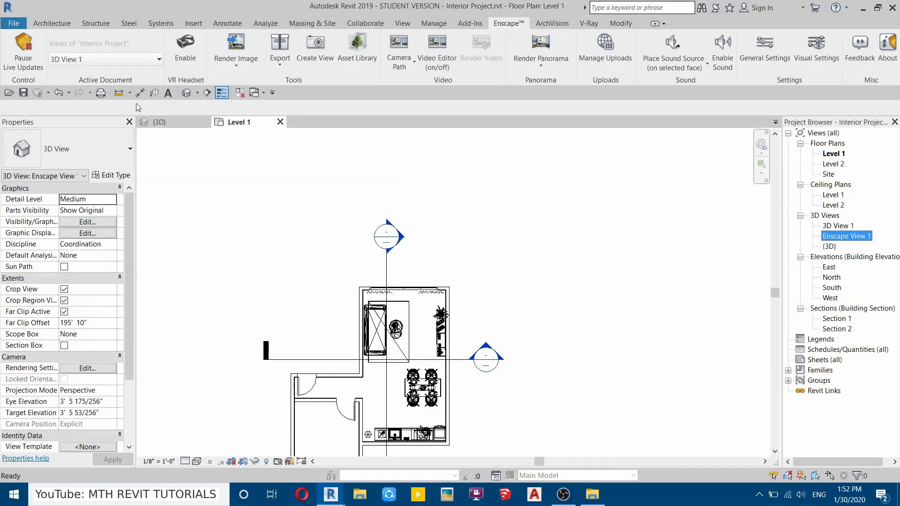
{"action": "left_click", "coordinate": [96, 60]}
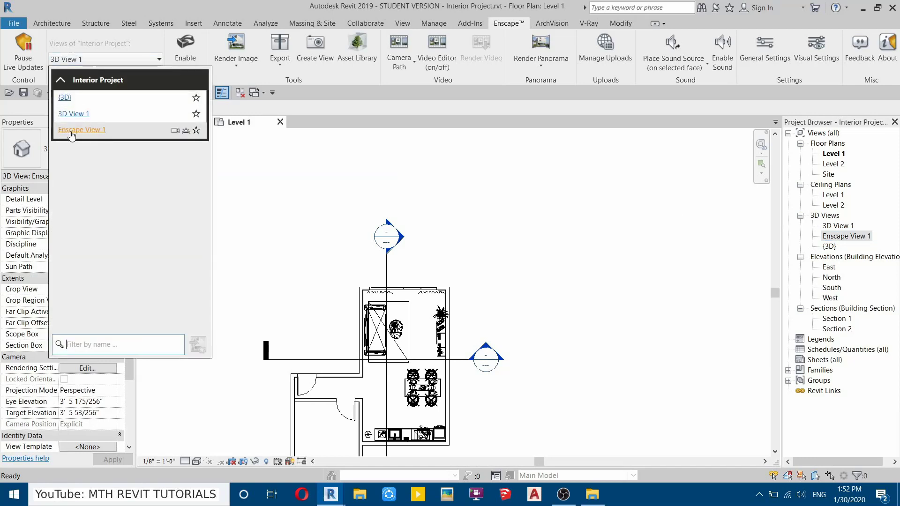
{"action": "left_click", "coordinate": [196, 130]}
{"action": "mouse_move", "coordinate": [345, 485]}
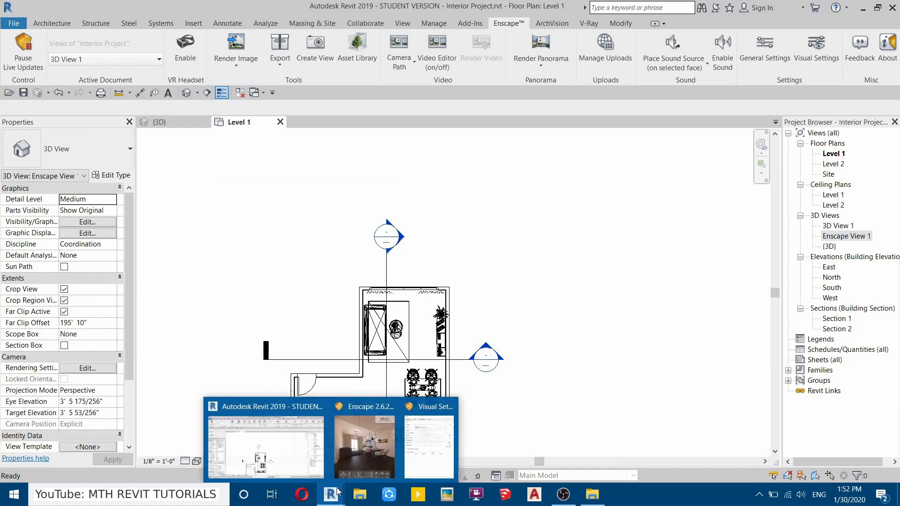
{"action": "left_click", "coordinate": [357, 449]}
{"action": "left_click", "coordinate": [891, 157]}
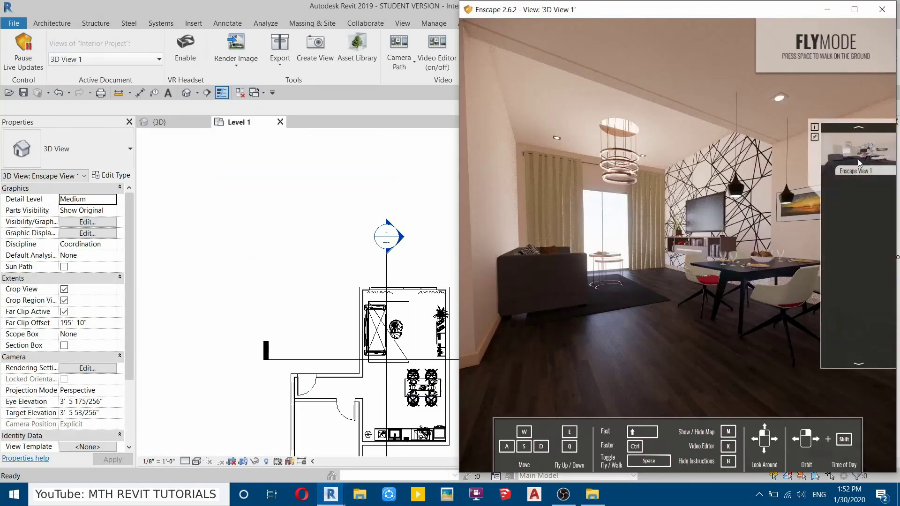
- Fly the render camera down close to the living room floor and back toward the dining chairs to inspect the wood surface
{"action": "left_click", "coordinate": [212, 240]}
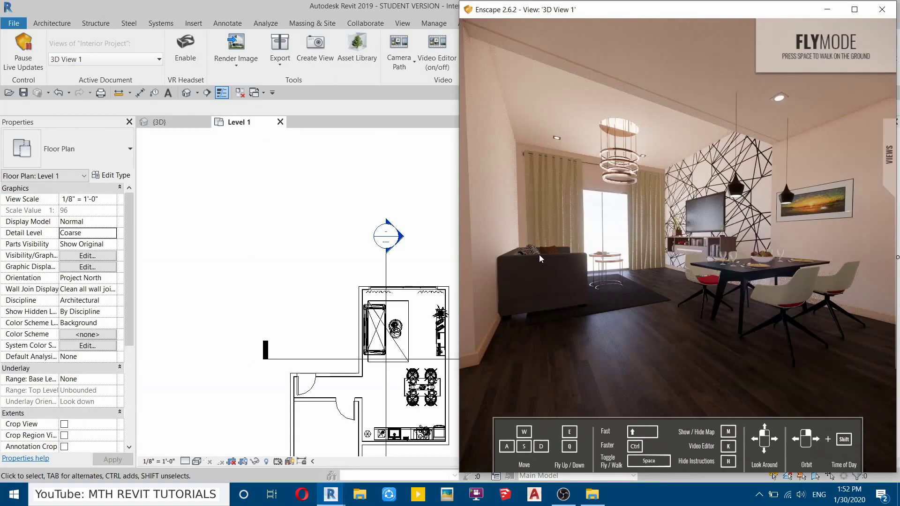
{"action": "key", "text": "w"}
{"action": "left_click_drag", "start_coordinate": [559, 258], "coordinate": [559, 333]}
{"action": "key", "text": "w"}
{"action": "left_click_drag", "start_coordinate": [625, 202], "coordinate": [625, 230]}
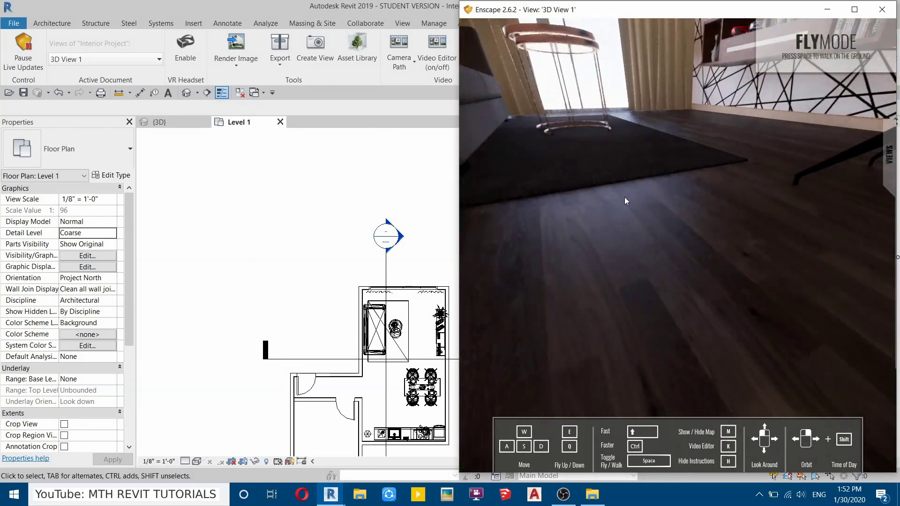
{"action": "key", "text": "s"}
{"action": "key", "text": "d"}
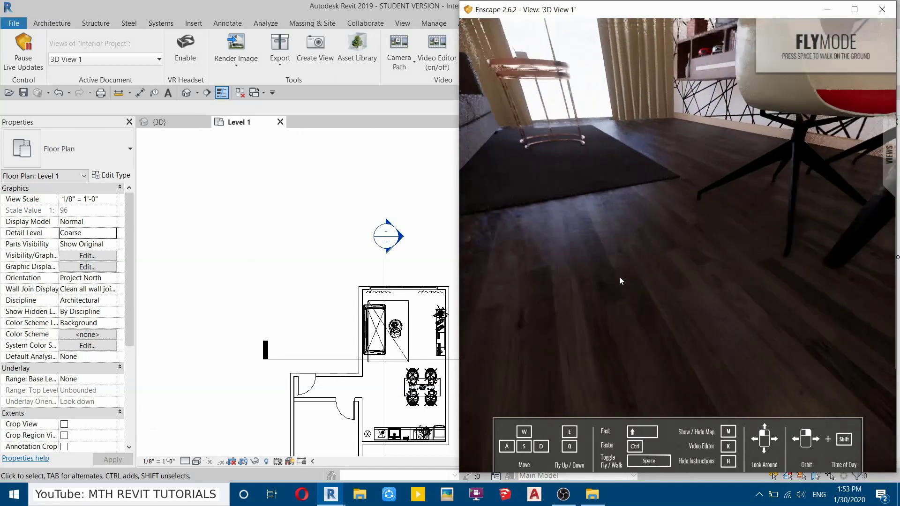
- Examine the appearance settings of the 002 Floor material in Revit, then close the material browser
{"action": "left_click", "coordinate": [325, 188]}
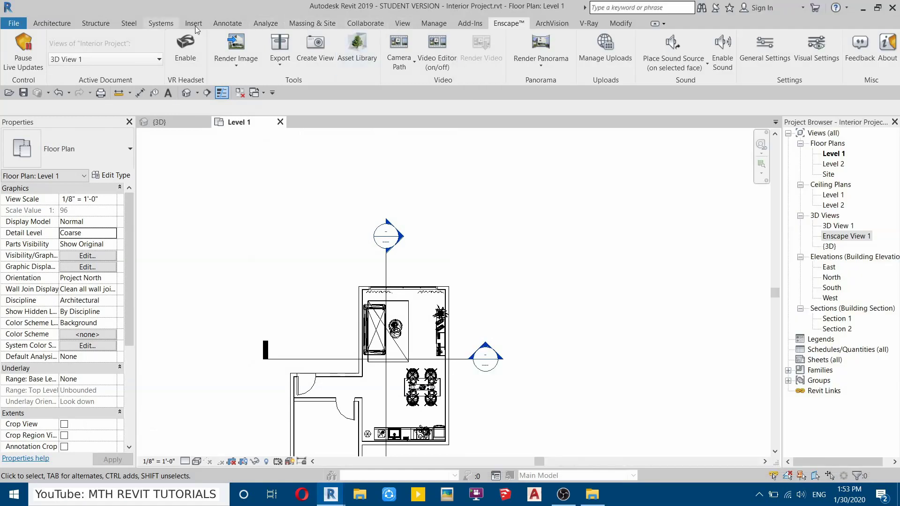
{"action": "left_click", "coordinate": [434, 23]}
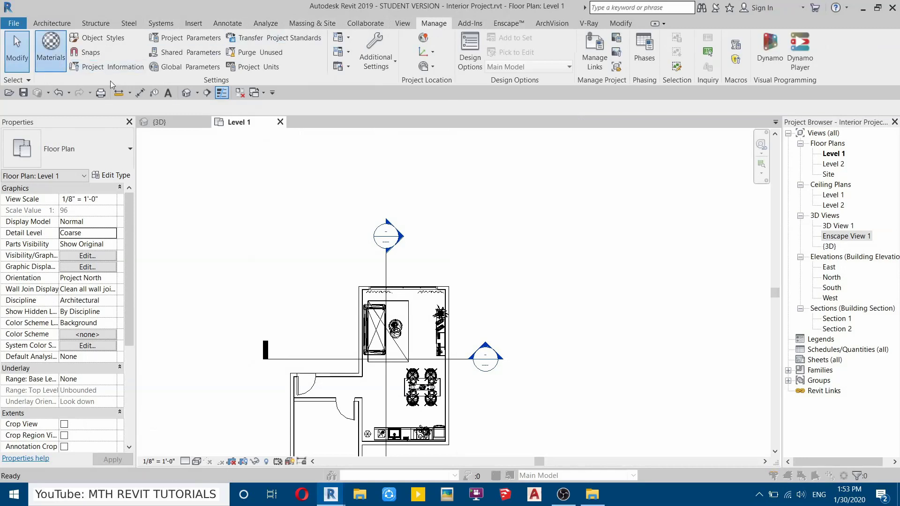
{"action": "scroll", "coordinate": [61, 158], "scroll_direction": "up", "scroll_amount": 3}
{"action": "scroll", "coordinate": [82, 174], "scroll_direction": "down", "scroll_amount": 5}
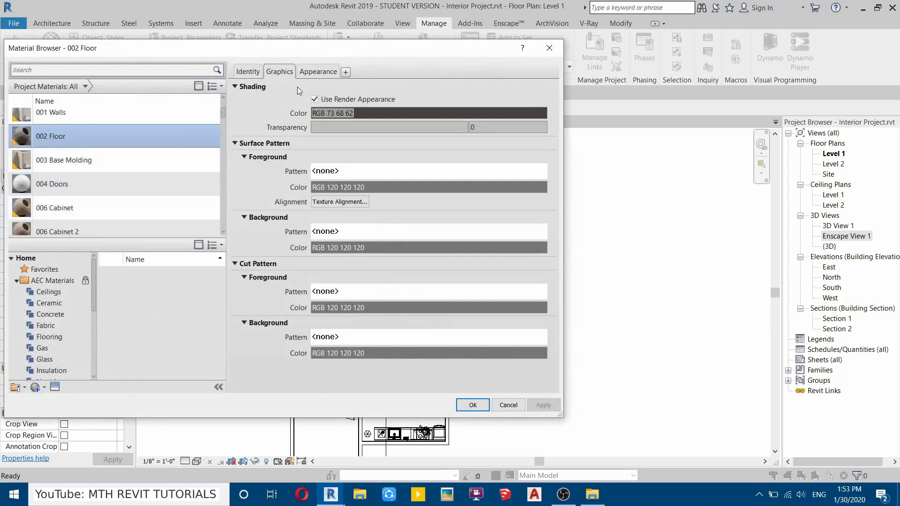
{"action": "left_click", "coordinate": [313, 72]}
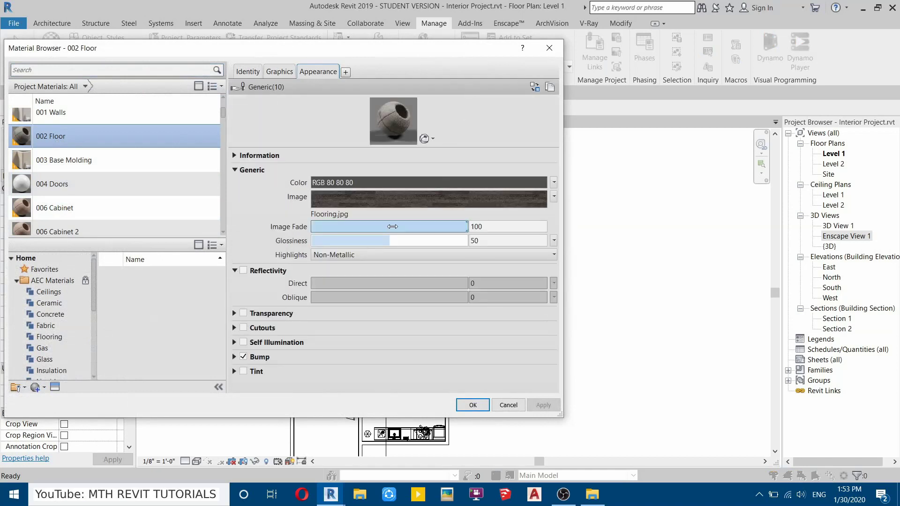
{"action": "left_click", "coordinate": [547, 49]}
- Place the Revit window beside the render window and set the 002 Floor material's glossiness to 71
{"action": "left_click", "coordinate": [879, 8]}
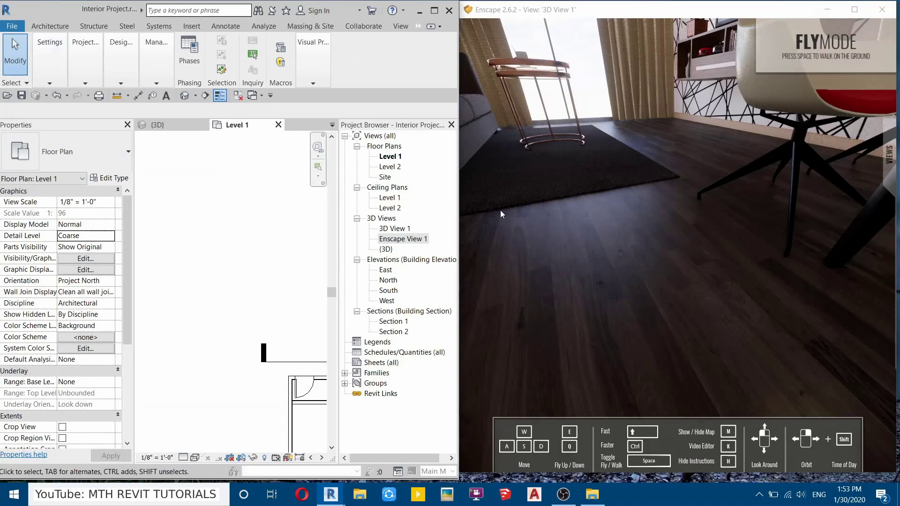
{"action": "left_click", "coordinate": [40, 52]}
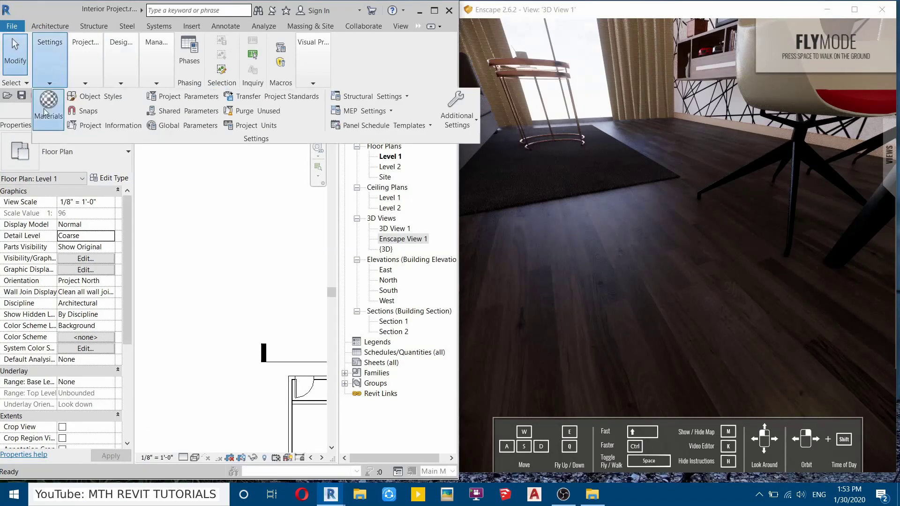
{"action": "left_click", "coordinate": [48, 105]}
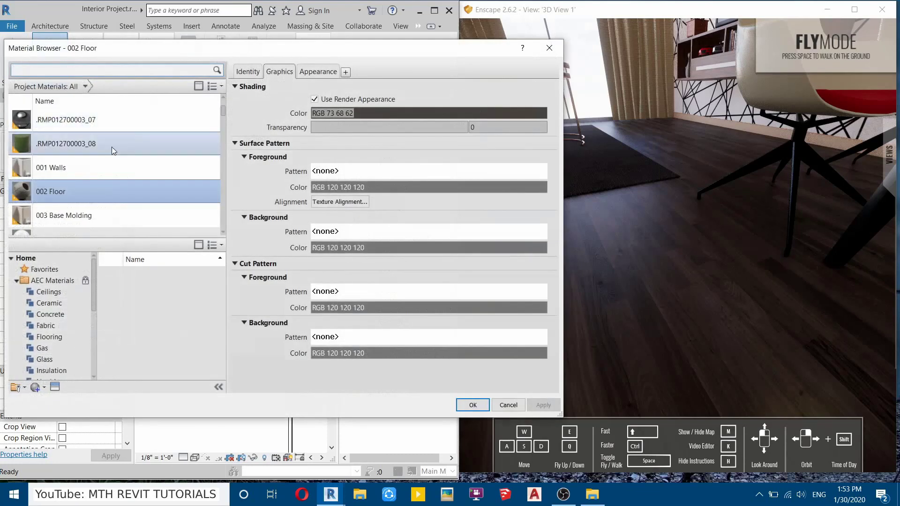
{"action": "left_click", "coordinate": [298, 77]}
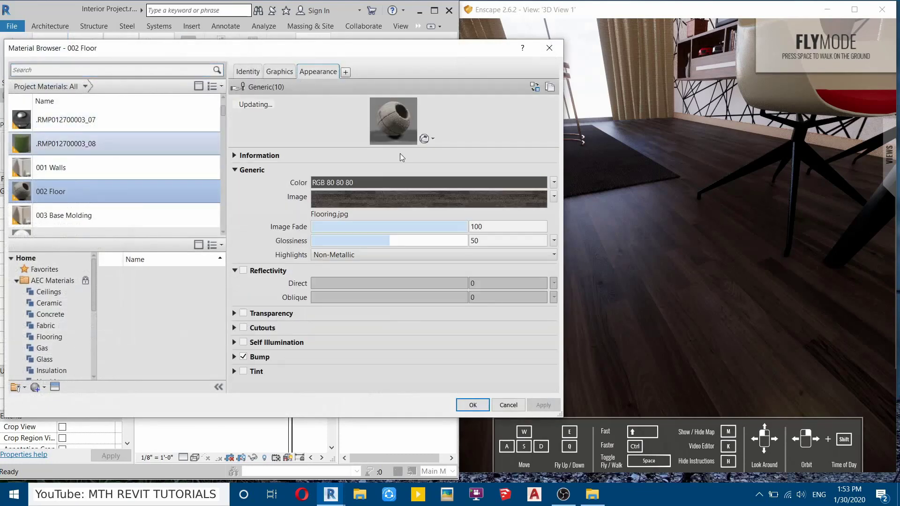
{"action": "left_click_drag", "start_coordinate": [393, 241], "coordinate": [413, 244]}
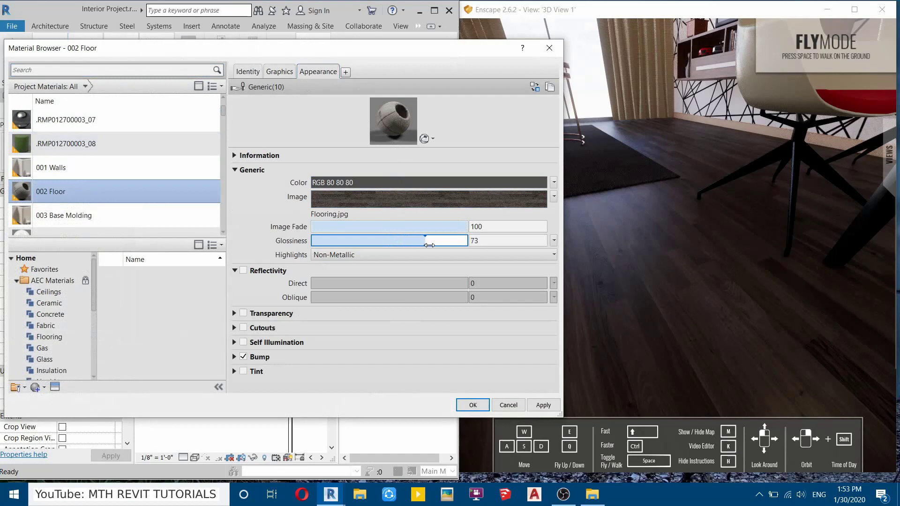
- Enable reflectivity on the 002 Floor material with direct 7 and oblique 4, and apply the changes
{"action": "left_click", "coordinate": [243, 271]}
{"action": "left_click_drag", "start_coordinate": [337, 284], "coordinate": [289, 289]}
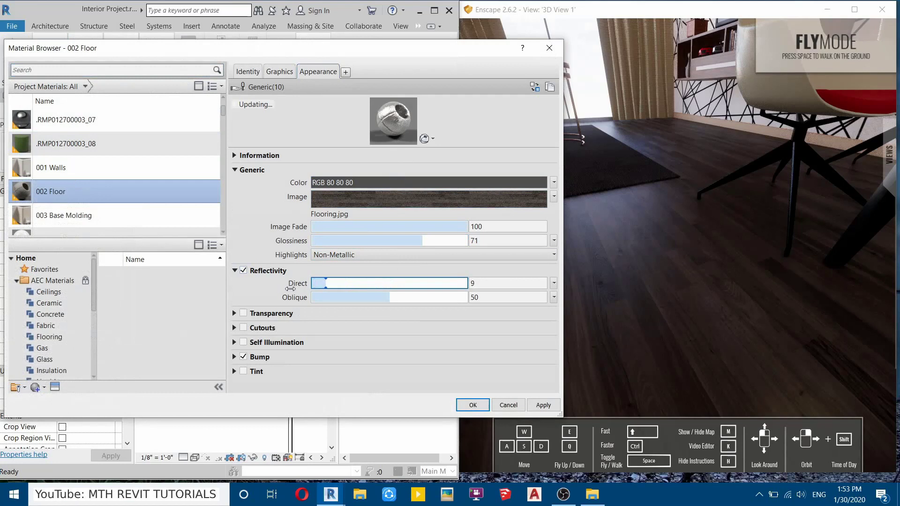
{"action": "left_click_drag", "start_coordinate": [327, 300], "coordinate": [269, 303]}
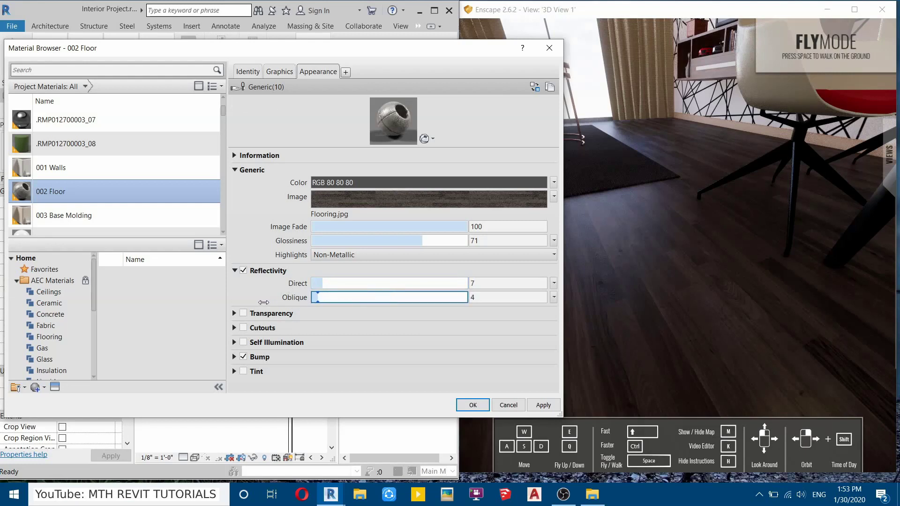
{"action": "left_click", "coordinate": [545, 406]}
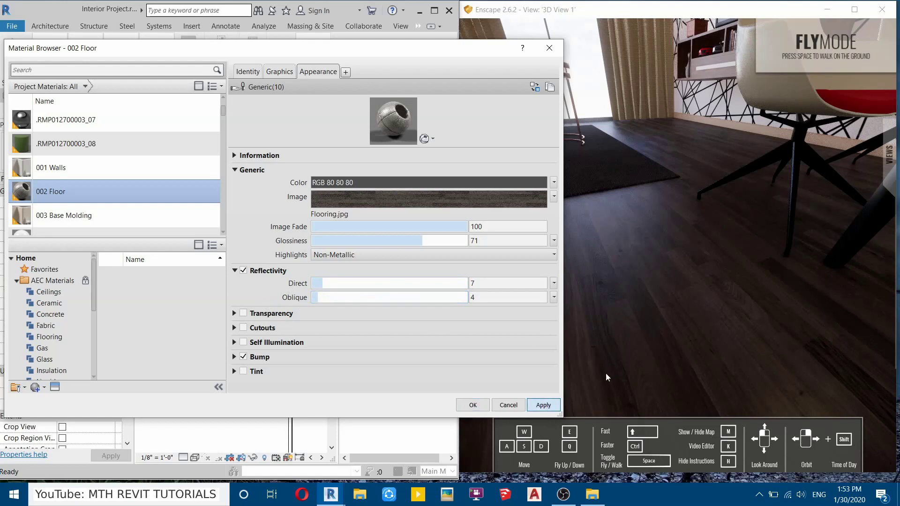
- Fly the render camera low over the floor and back to examine its reflections up close
{"action": "left_click_drag", "start_coordinate": [635, 351], "coordinate": [652, 313]}
{"action": "scroll", "coordinate": [652, 314], "scroll_direction": "up", "scroll_amount": 5}
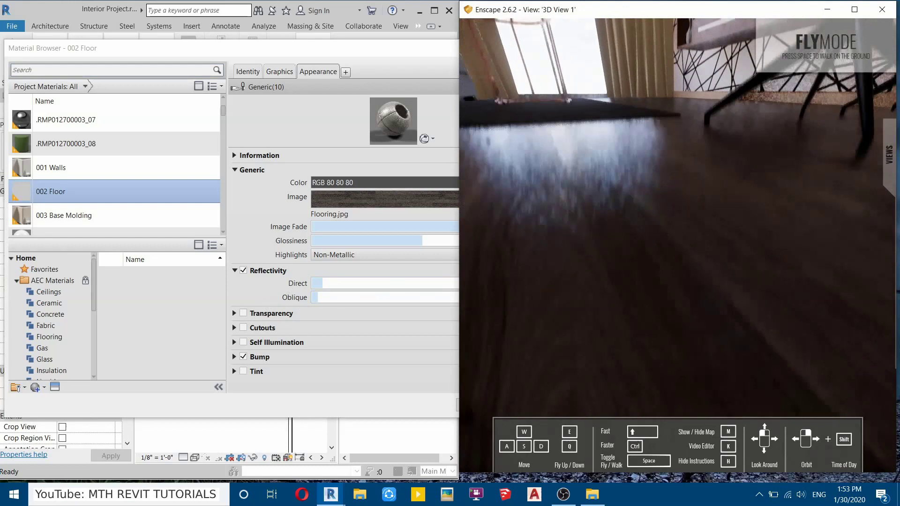
{"action": "scroll", "coordinate": [629, 327], "scroll_direction": "down", "scroll_amount": 4}
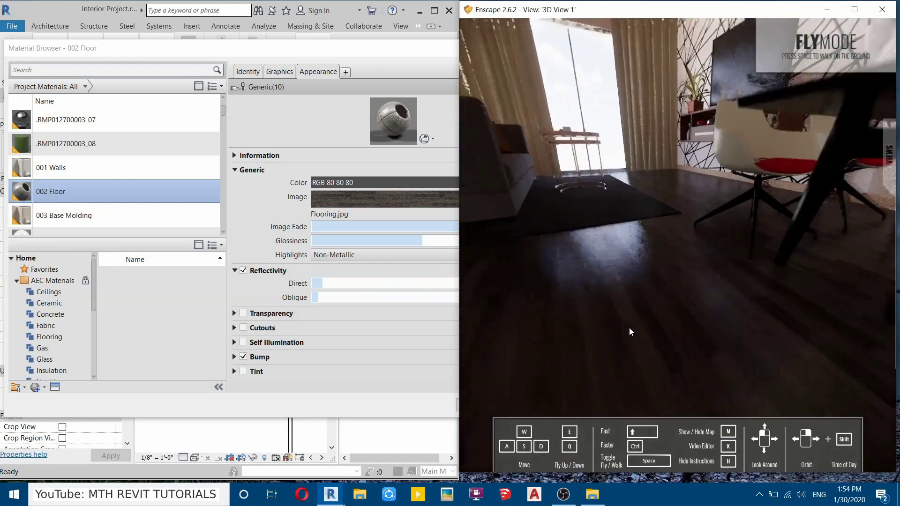
- Return the camera to Enscape View 1 and examine the floor reflections in the maximized render window before restoring its size
{"action": "mouse_move", "coordinate": [890, 154]}
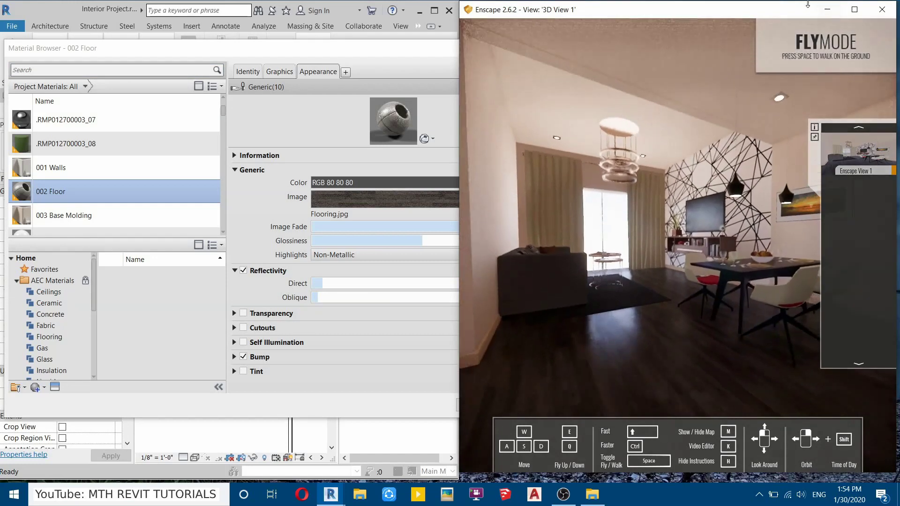
{"action": "left_click", "coordinate": [853, 1]}
{"action": "left_click", "coordinate": [855, 8]}
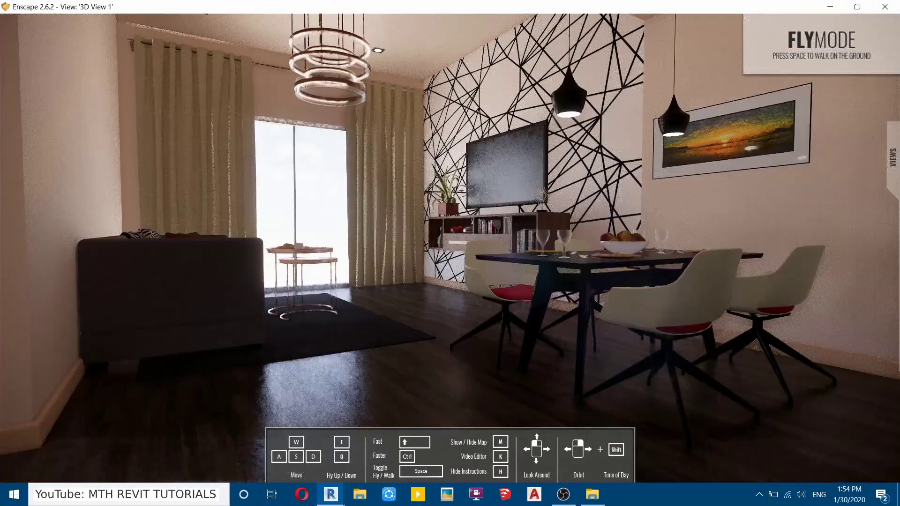
{"action": "left_click_drag", "start_coordinate": [466, 315], "coordinate": [448, 330]}
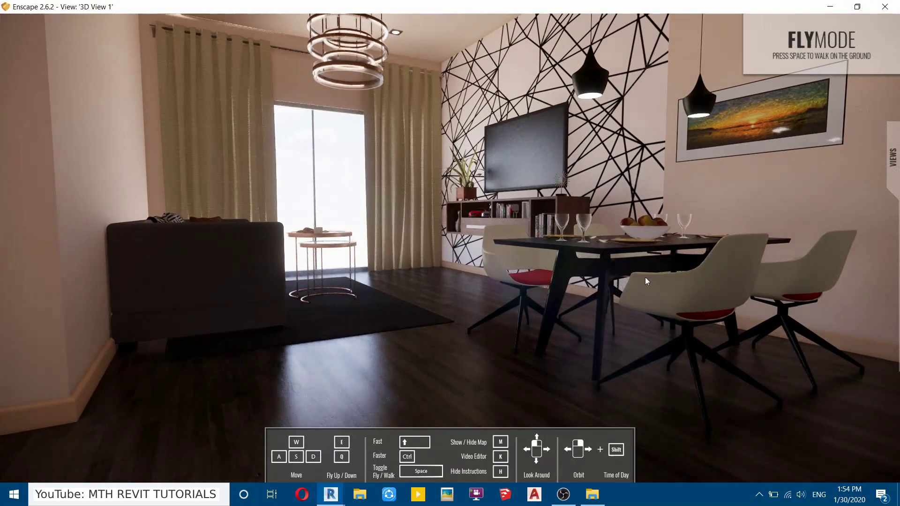
{"action": "left_click", "coordinate": [857, 7]}
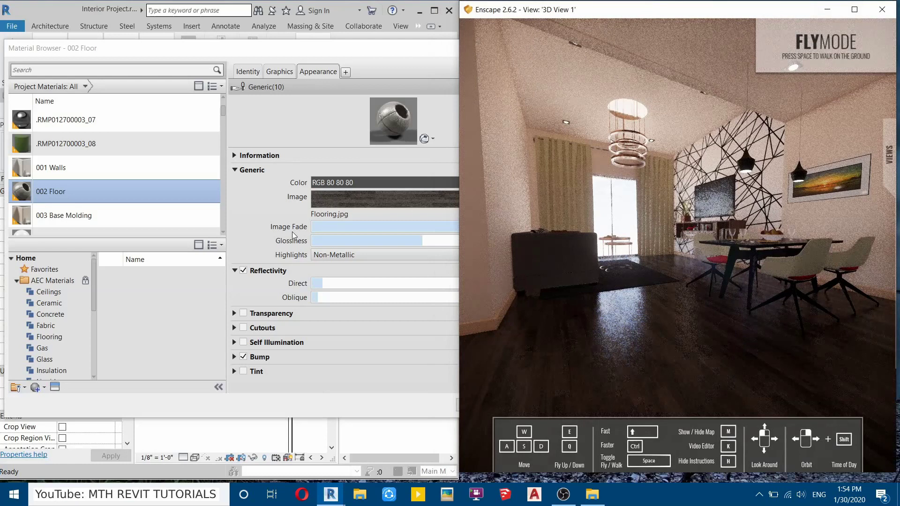
- Lower the 002 Floor material's glossiness to 67, apply it, check the render, and accept the material changes
{"action": "left_click", "coordinate": [257, 303]}
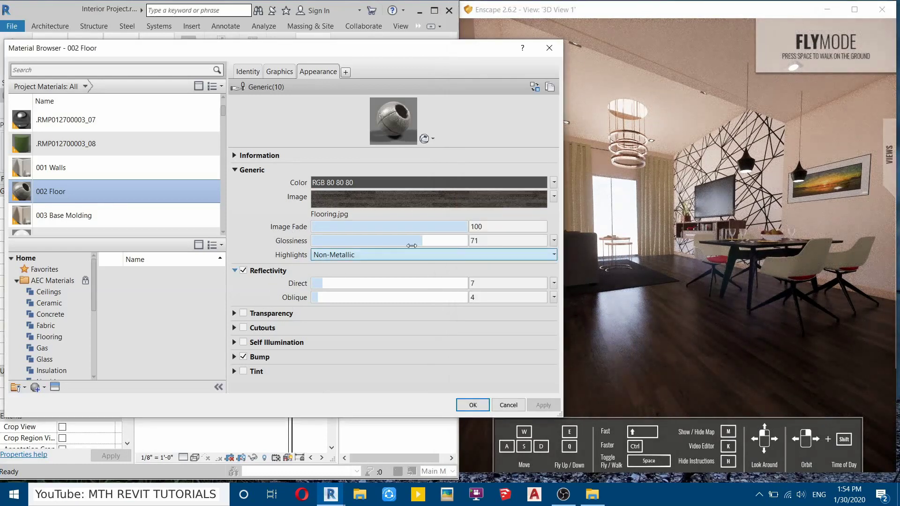
{"action": "left_click_drag", "start_coordinate": [410, 240], "coordinate": [404, 240]}
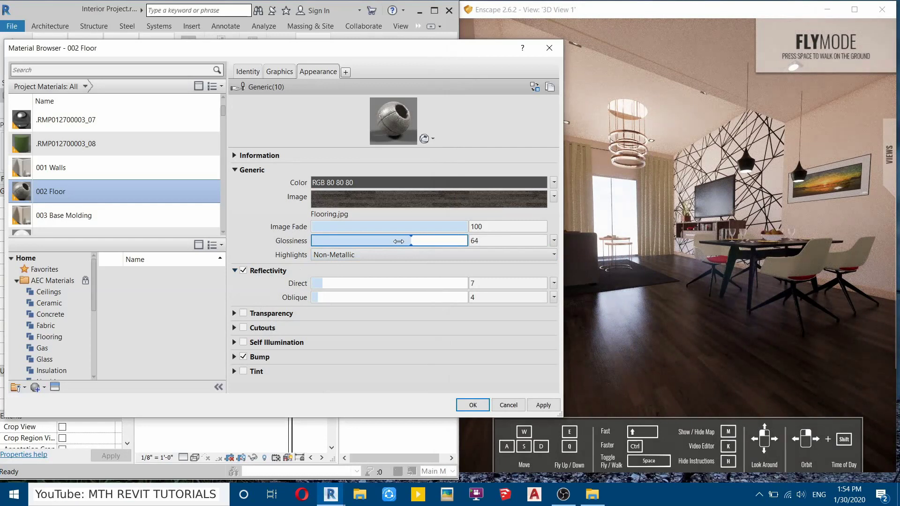
{"action": "left_click", "coordinate": [544, 408]}
{"action": "left_click", "coordinate": [544, 406]}
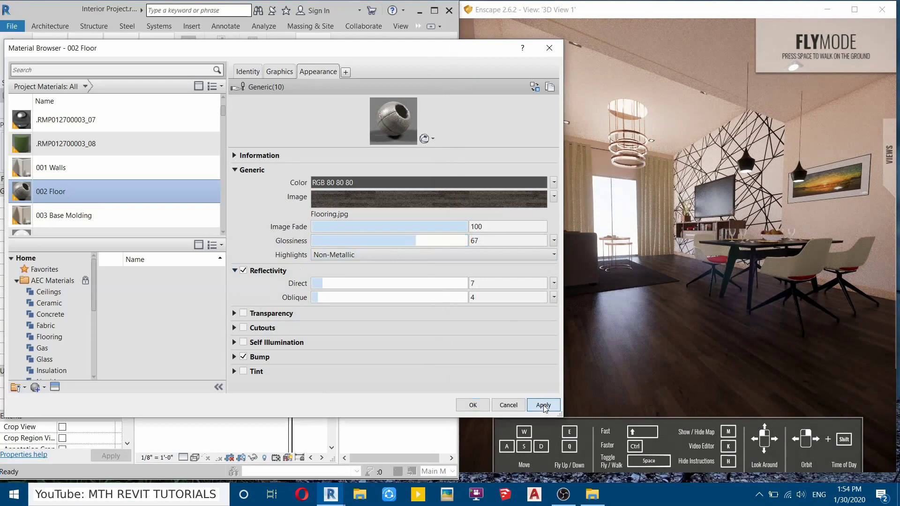
{"action": "left_click", "coordinate": [570, 370]}
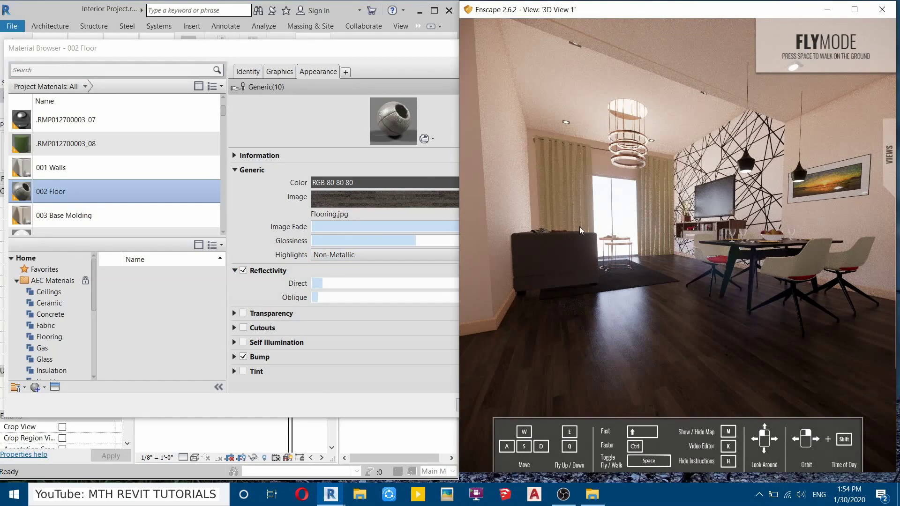
{"action": "left_click", "coordinate": [318, 133]}
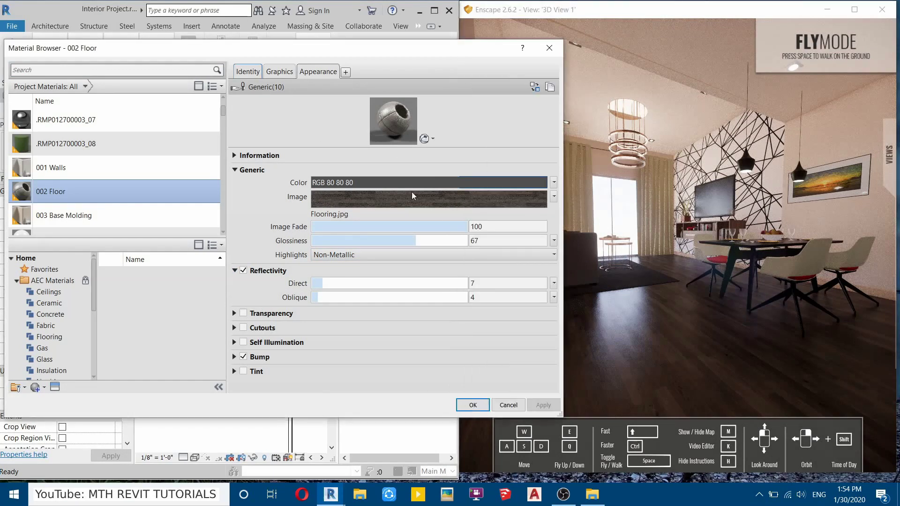
{"action": "left_click", "coordinate": [474, 406]}
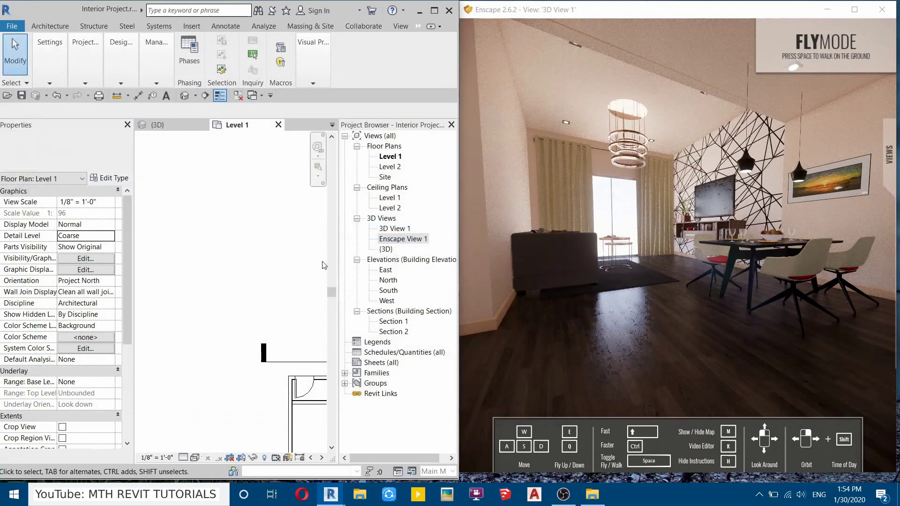
- Open Enscape's Visual Settings and position the dialog over Revit so the render stays uncovered
{"action": "mouse_move", "coordinate": [331, 67]}
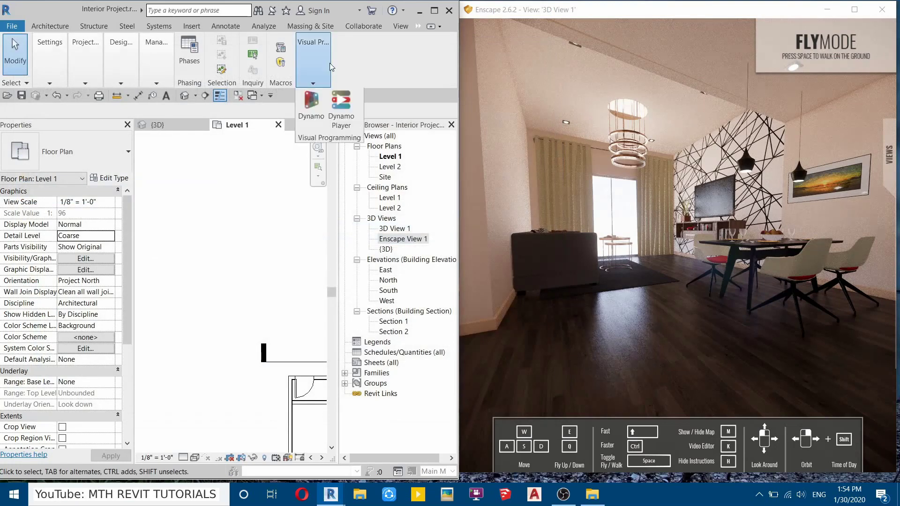
{"action": "left_click", "coordinate": [418, 25]}
{"action": "left_click", "coordinate": [432, 61]}
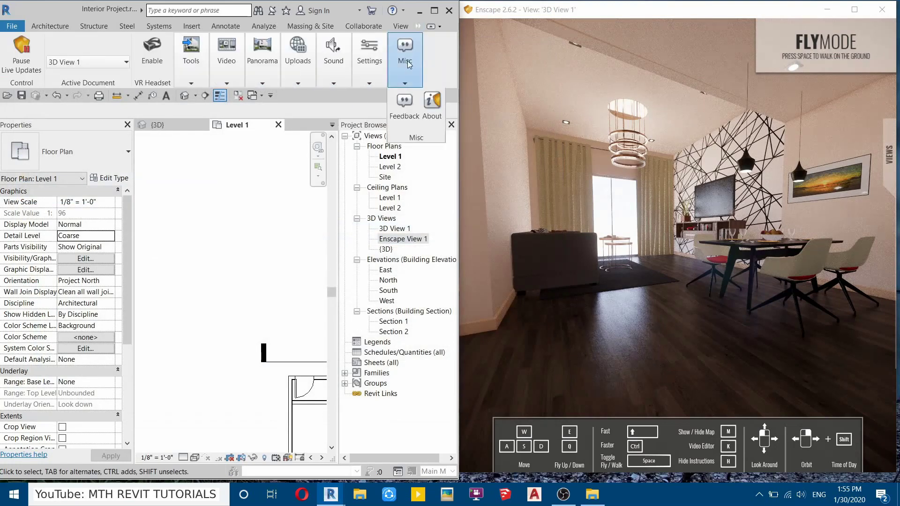
{"action": "left_click", "coordinate": [369, 71]}
{"action": "left_click", "coordinate": [424, 106]}
{"action": "left_click_drag", "start_coordinate": [254, 20], "coordinate": [219, 27]}
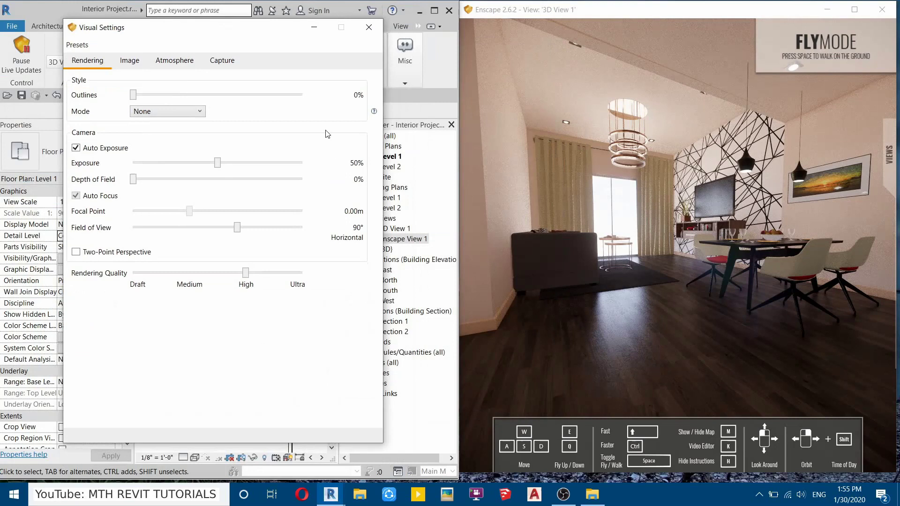
- Set the horizon source in the atmosphere settings to Mountains
{"action": "left_click", "coordinate": [183, 68]}
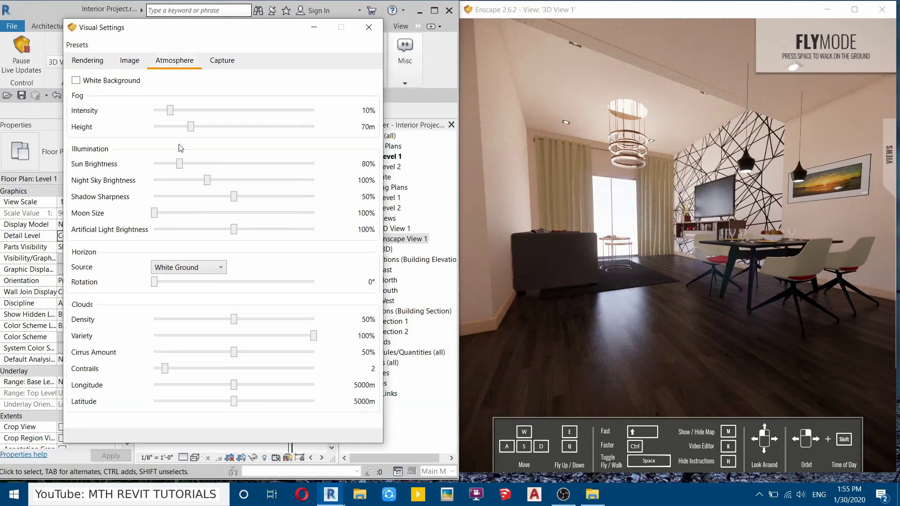
{"action": "left_click", "coordinate": [178, 269]}
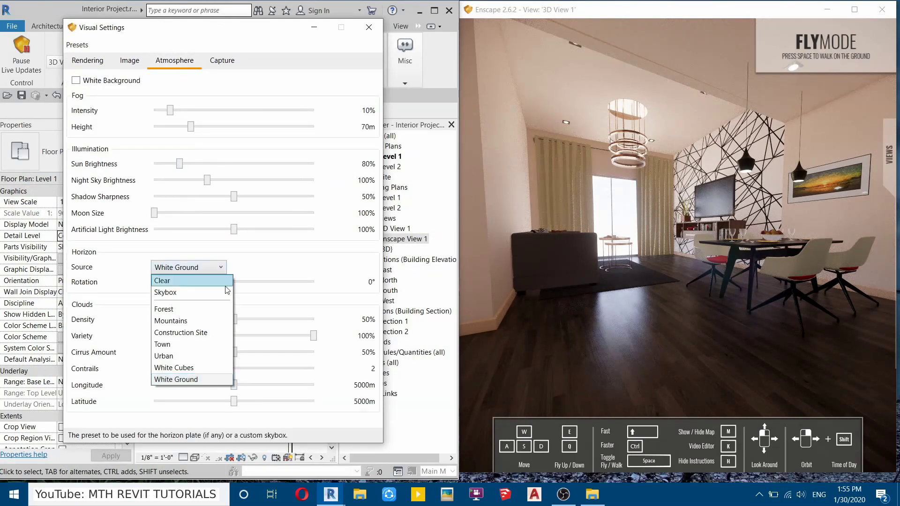
{"action": "left_click", "coordinate": [191, 321]}
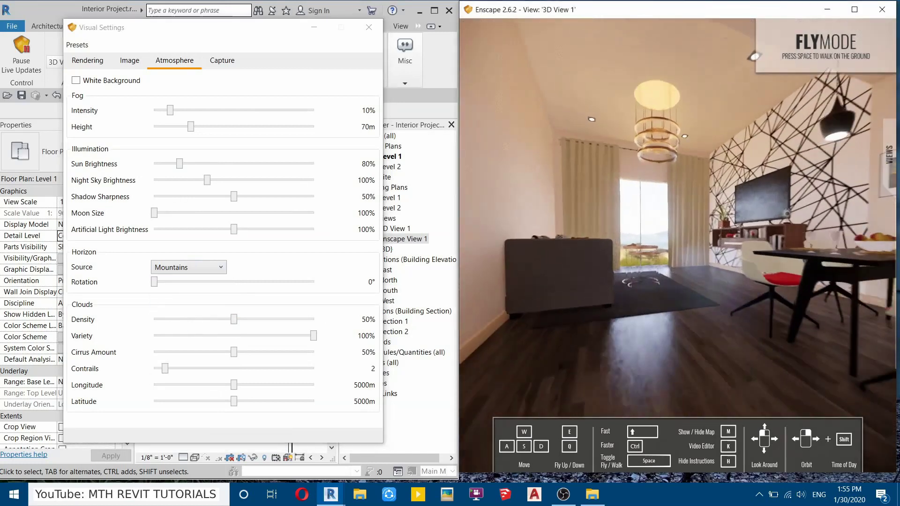
- Fly the render camera toward the living room window to examine the landscape outside
{"action": "key", "text": "w"}
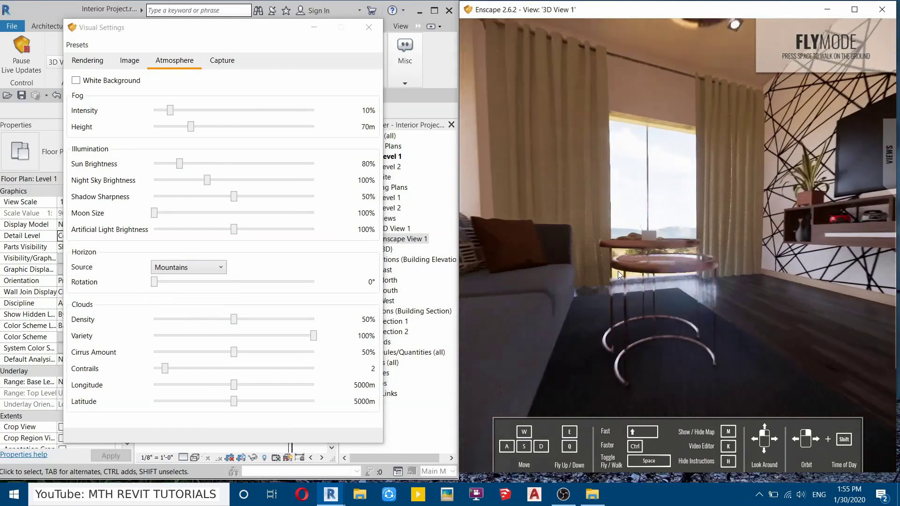
{"action": "key", "text": "e"}
{"action": "key", "text": "s"}
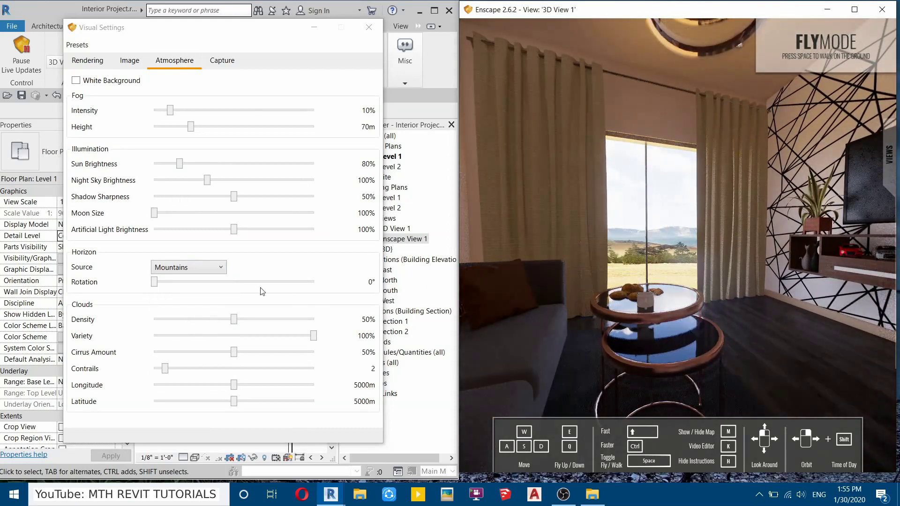
- Rotate the mountain horizon to 163° and return the render to the saved interior camera view
{"action": "left_click_drag", "start_coordinate": [160, 284], "coordinate": [227, 284]}
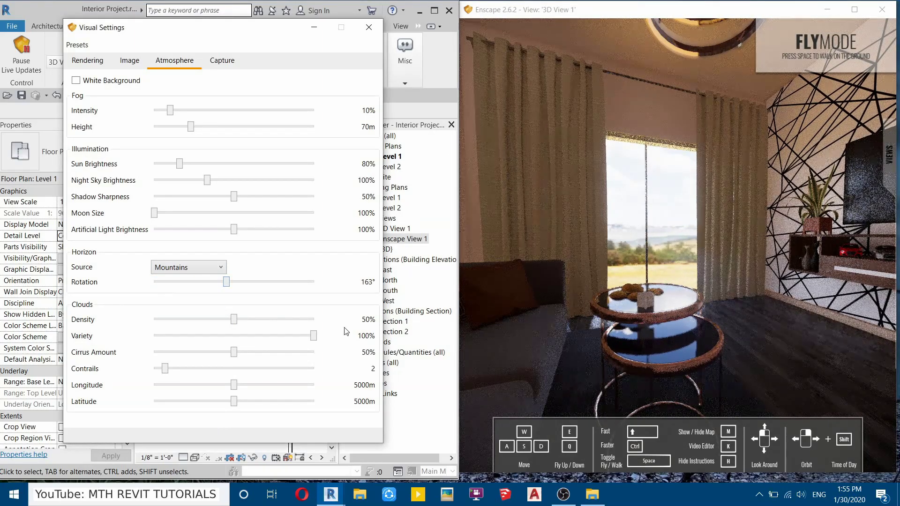
{"action": "left_click", "coordinate": [660, 193]}
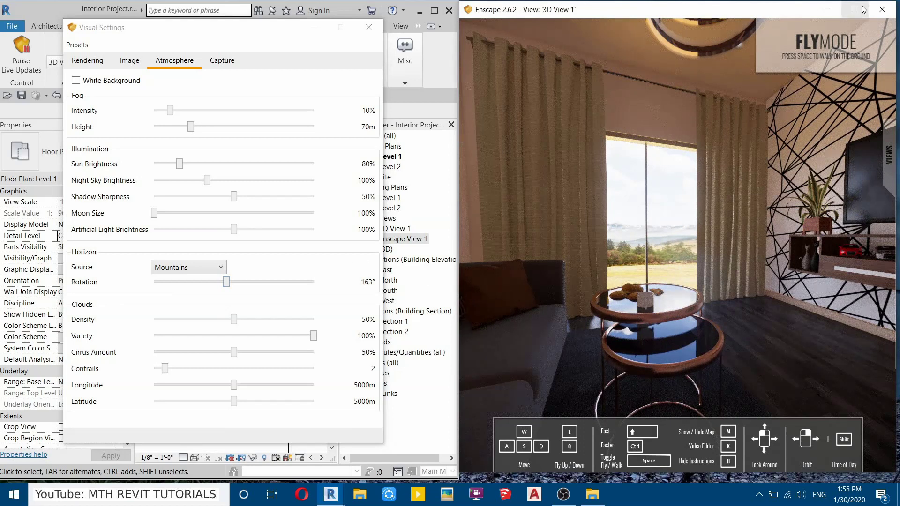
{"action": "mouse_move", "coordinate": [893, 154]}
{"action": "left_click", "coordinate": [858, 152]}
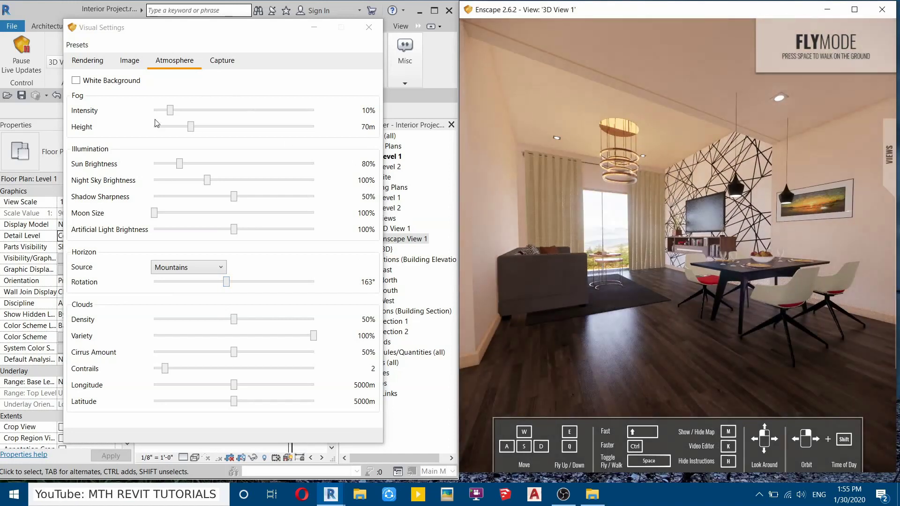
- Set the camera exposure in the rendering settings to 66%
{"action": "left_click", "coordinate": [98, 61]}
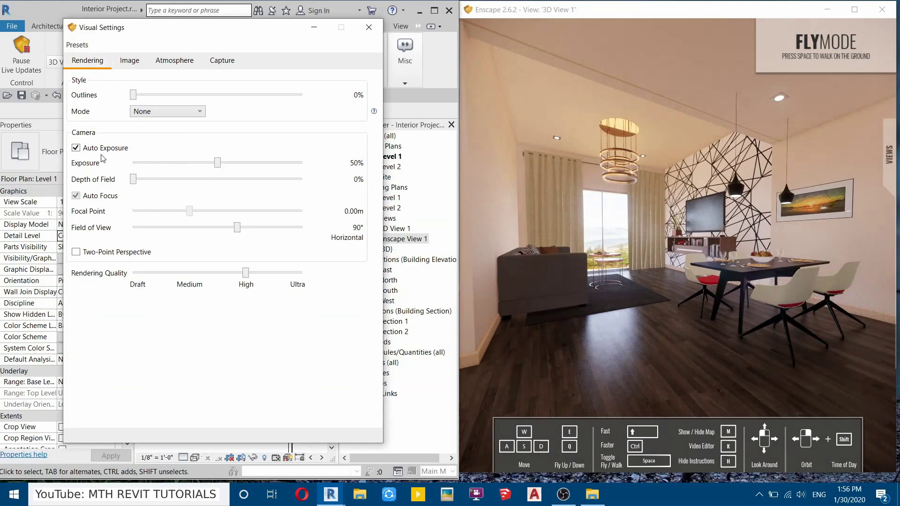
{"action": "left_click_drag", "start_coordinate": [221, 167], "coordinate": [239, 165]}
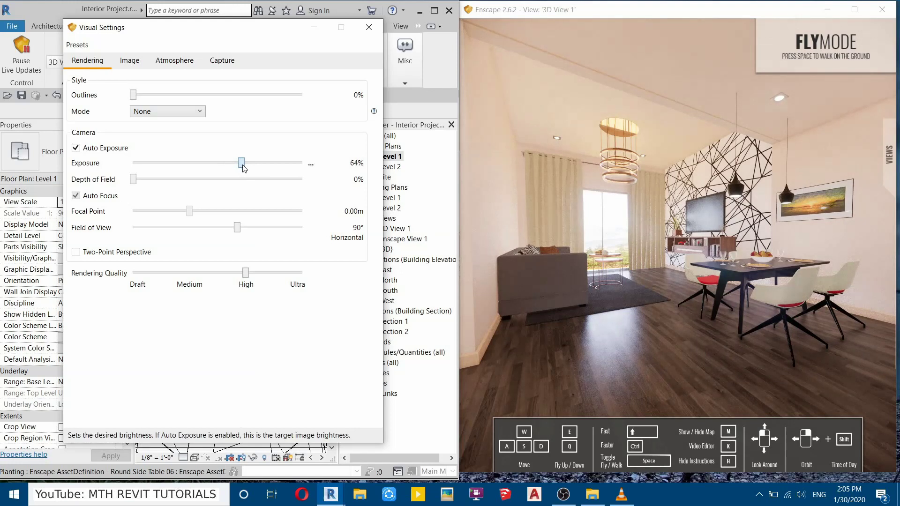
{"action": "left_click_drag", "start_coordinate": [243, 167], "coordinate": [247, 167]}
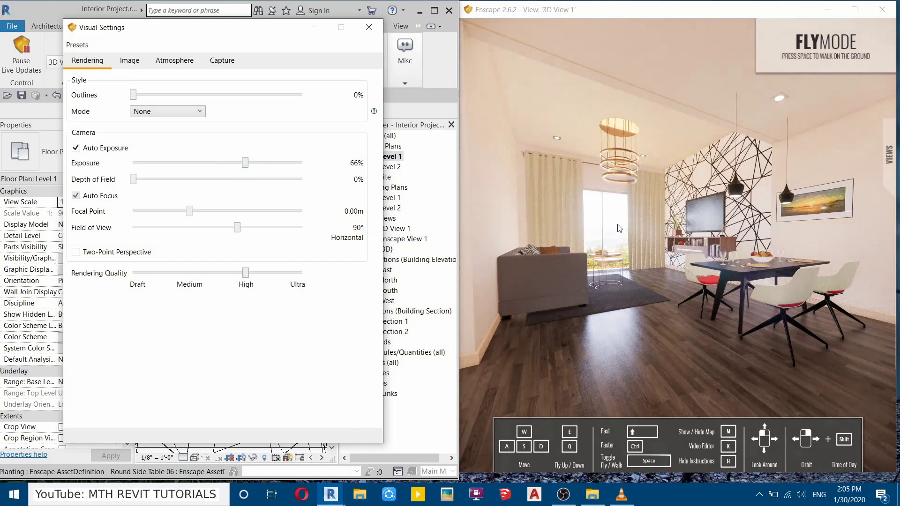
- Set the image contrast highlights to -91% to tone down the bright areas of the render
{"action": "left_click", "coordinate": [133, 62]}
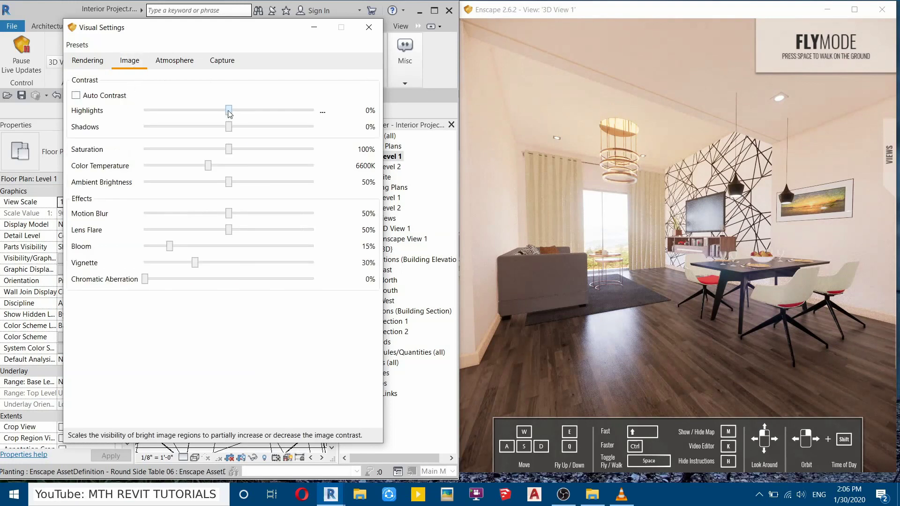
{"action": "left_click_drag", "start_coordinate": [229, 112], "coordinate": [154, 129]}
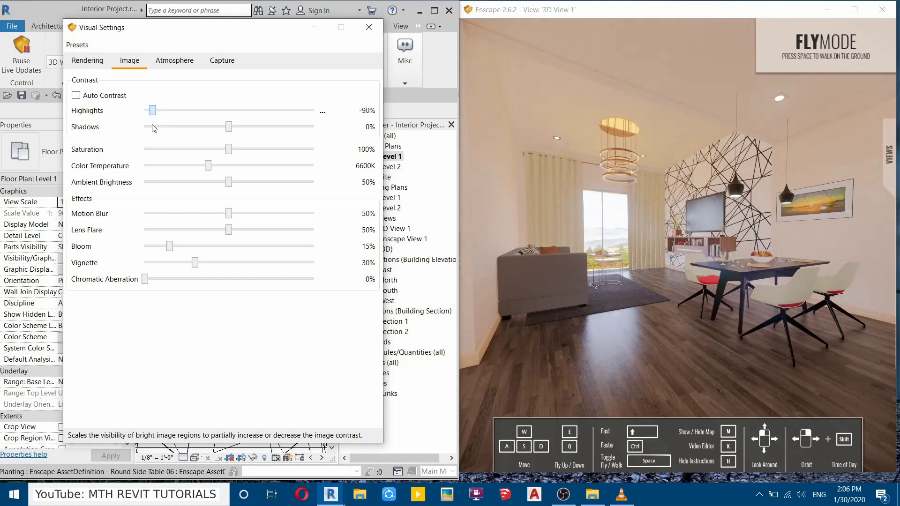
{"action": "left_click", "coordinate": [526, 189]}
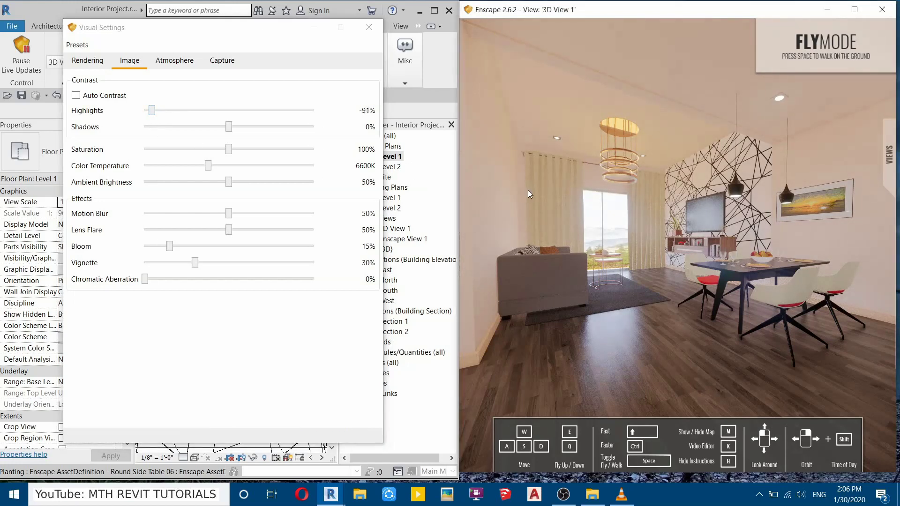
- Adjust the time of day in the enlarged render so that sunlight falls on the floor by the window
{"action": "left_click", "coordinate": [855, 9]}
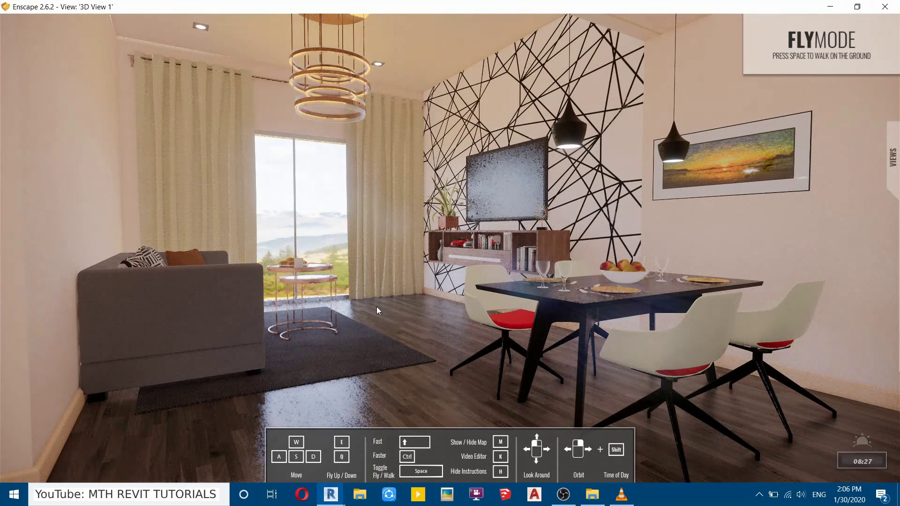
{"action": "right_click_drag", "start_coordinate": [763, 430], "coordinate": [550, 337], "text": "shift"}
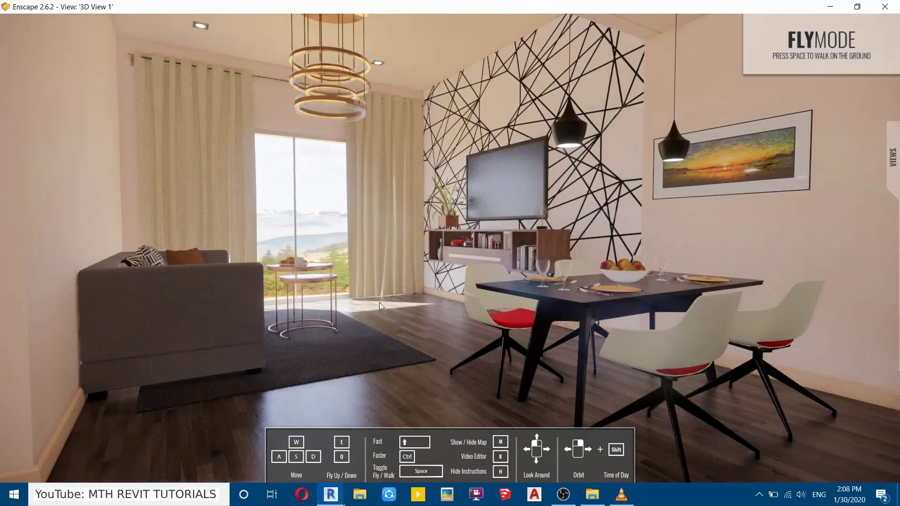
{"action": "left_click", "coordinate": [857, 6]}
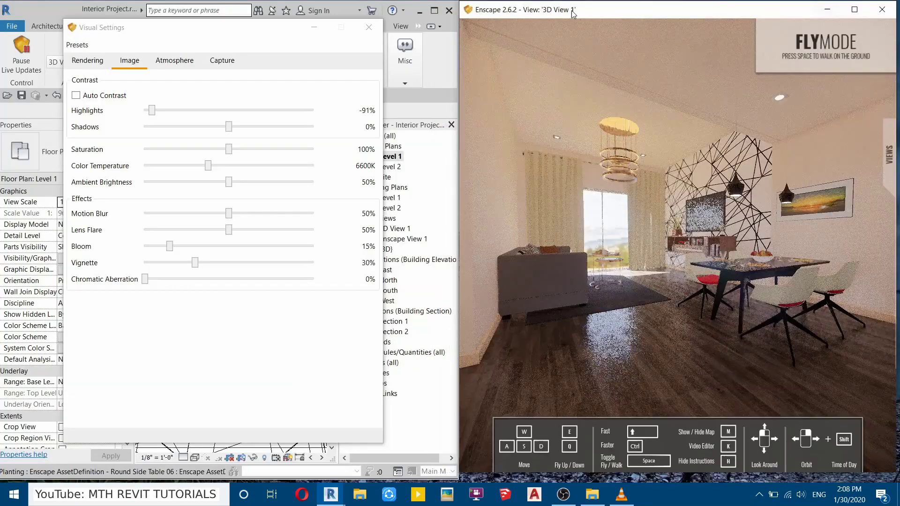
- Set the sun brightness to 155% and the shadow sharpness to 2%, checking the sunlit floor beside the window up close
{"action": "left_click", "coordinate": [174, 60]}
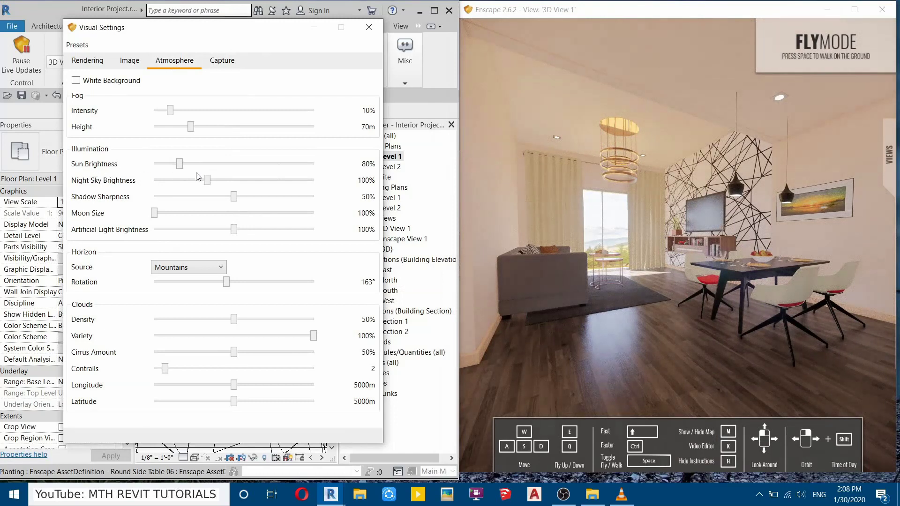
{"action": "left_click_drag", "start_coordinate": [180, 166], "coordinate": [205, 178]}
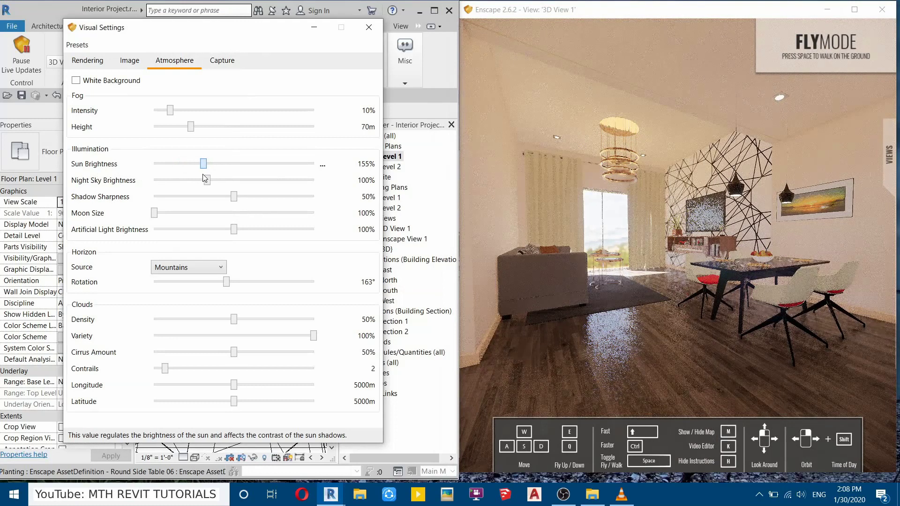
{"action": "key", "text": "w"}
{"action": "mouse_move", "coordinate": [660, 272]}
{"action": "left_mouse_down"}
{"action": "mouse_move", "coordinate": [638, 293]}
{"action": "mouse_move", "coordinate": [649, 271]}
{"action": "left_mouse_up"}
{"action": "key", "text": "w"}
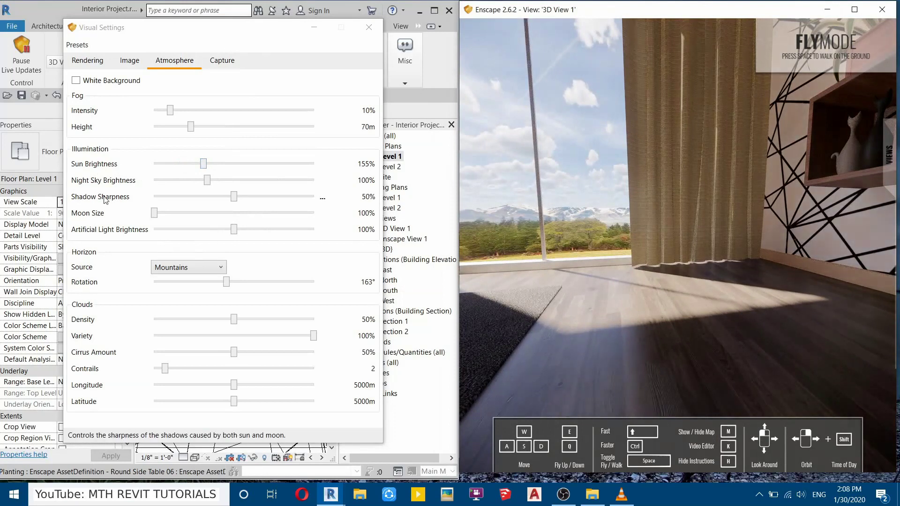
{"action": "left_click_drag", "start_coordinate": [234, 198], "coordinate": [159, 205]}
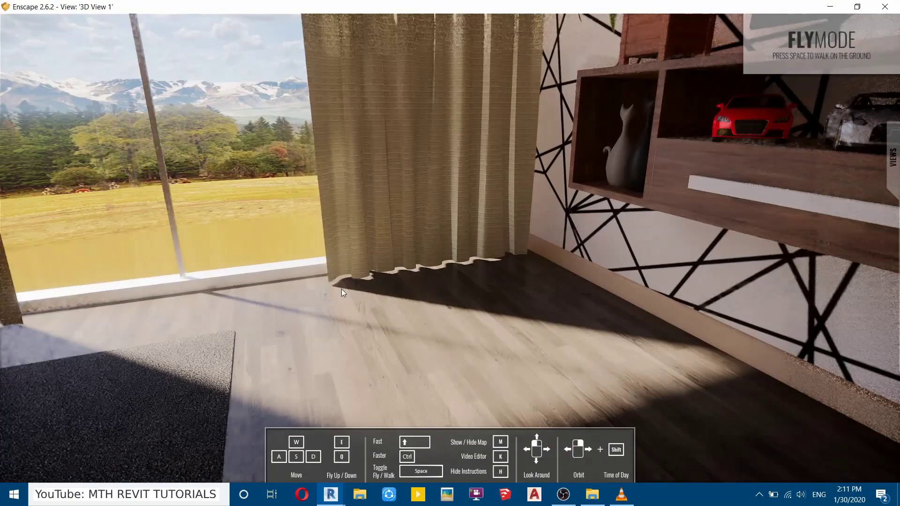
- Fly back through the living and dining room to examine the sunlight and shadows, ending at the saved interior view
{"action": "key", "text": "e"}
{"action": "key", "text": "s"}
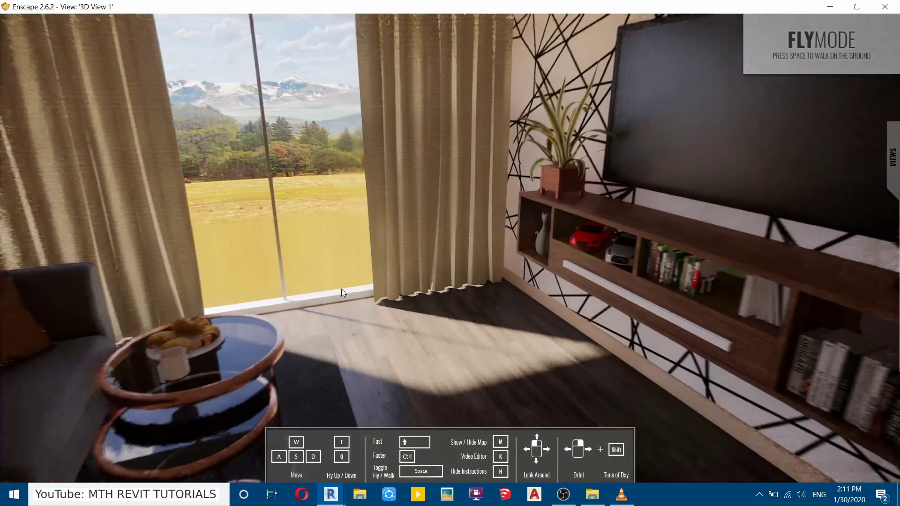
{"action": "key", "text": "s"}
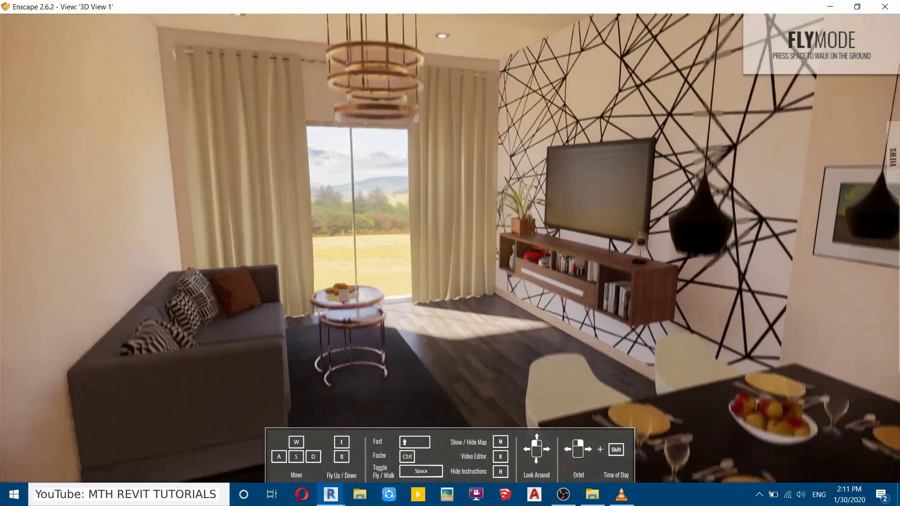
{"action": "mouse_move", "coordinate": [282, 275]}
{"action": "left_mouse_down"}
{"action": "mouse_move", "coordinate": [282, 300]}
{"action": "mouse_move", "coordinate": [212, 269]}
{"action": "mouse_move", "coordinate": [246, 261]}
{"action": "mouse_move", "coordinate": [282, 275]}
{"action": "left_mouse_up"}
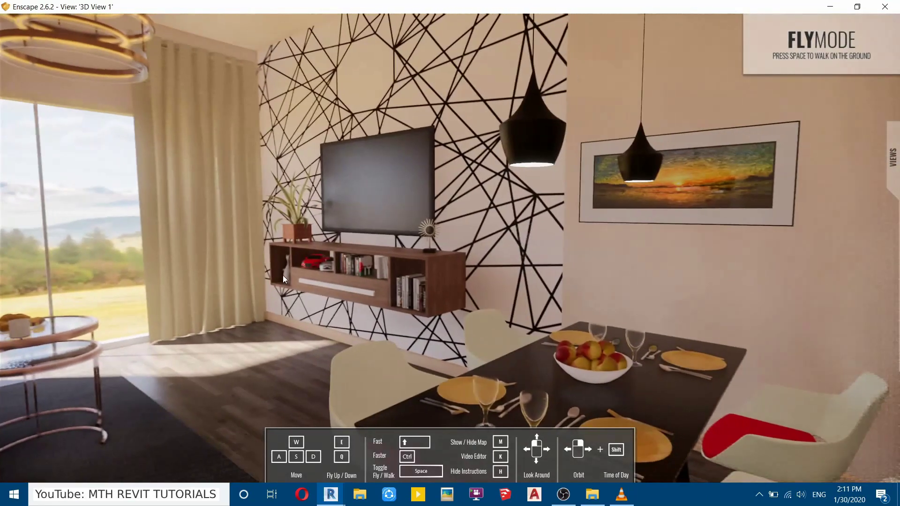
{"action": "key", "text": "d"}
{"action": "left_click_drag", "start_coordinate": [514, 242], "coordinate": [288, 225]}
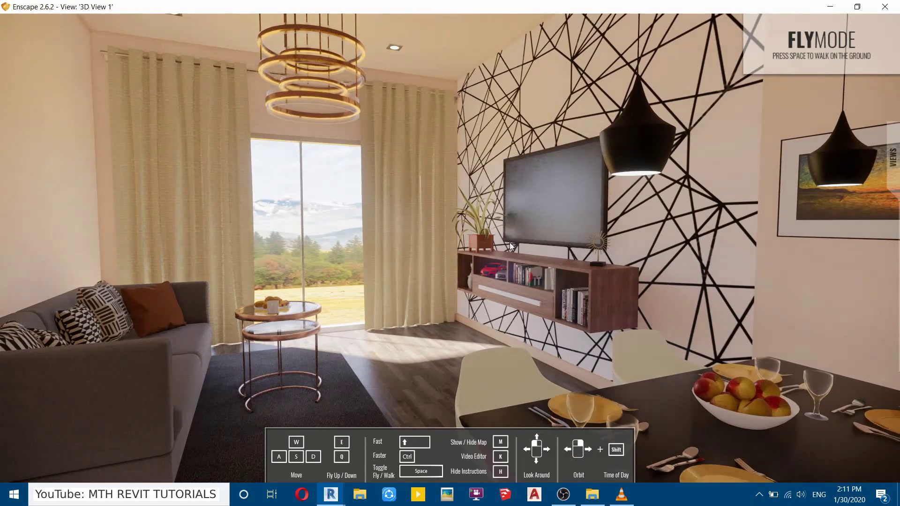
{"action": "key", "text": "s"}
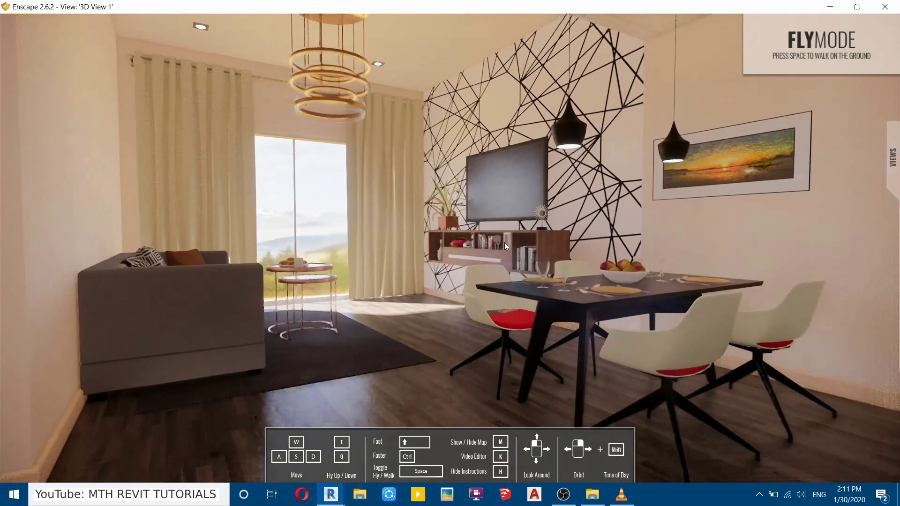
{"action": "left_click", "coordinate": [899, 158]}
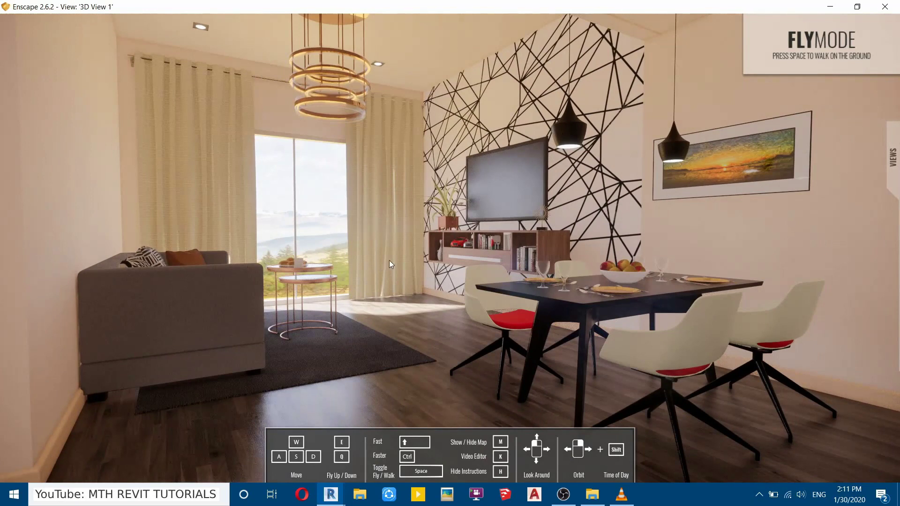
- Restore the render window's smaller size and set the rendering quality to Ultra
{"action": "left_click", "coordinate": [858, 6]}
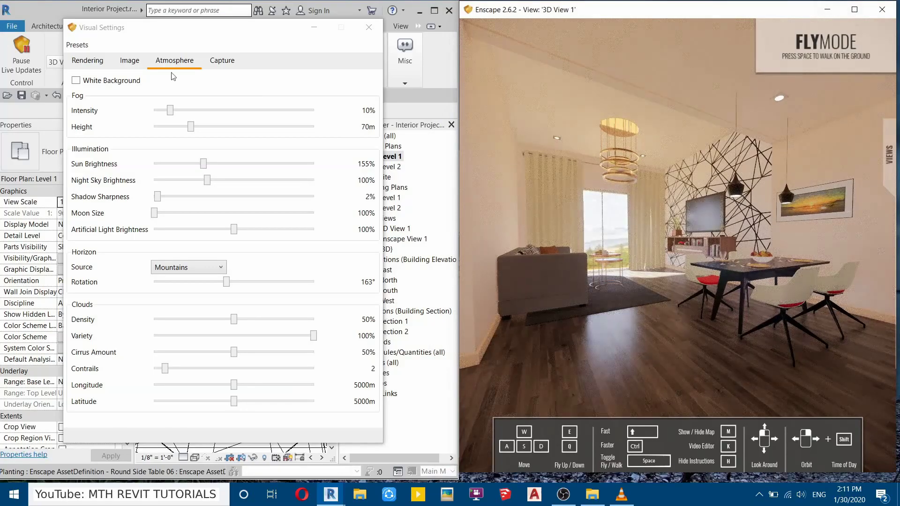
{"action": "left_click", "coordinate": [87, 60]}
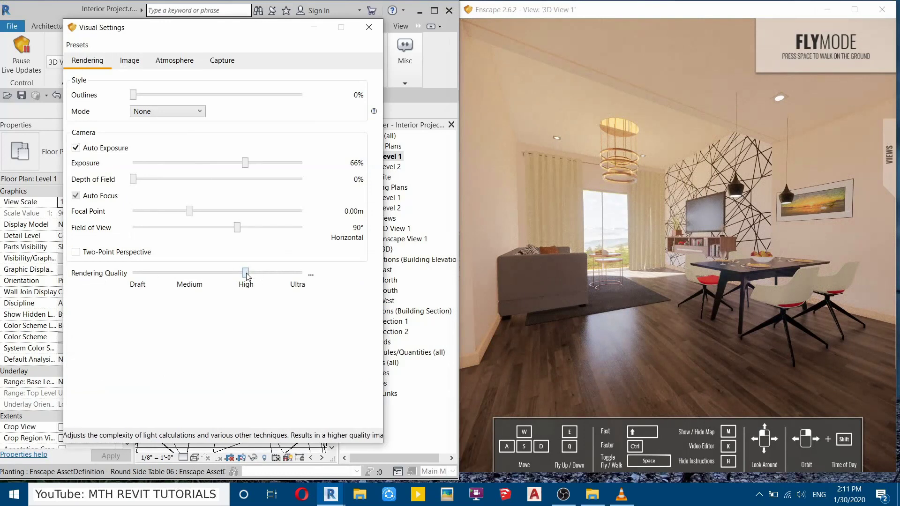
{"action": "left_click", "coordinate": [302, 273]}
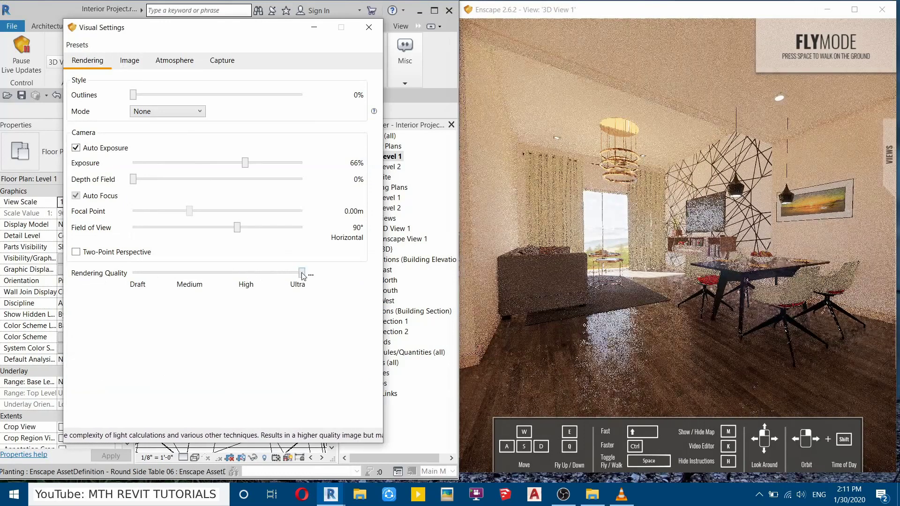
- Set the capture resolution to Ultra HD and the image file format to JPEG
{"action": "left_click", "coordinate": [221, 61]}
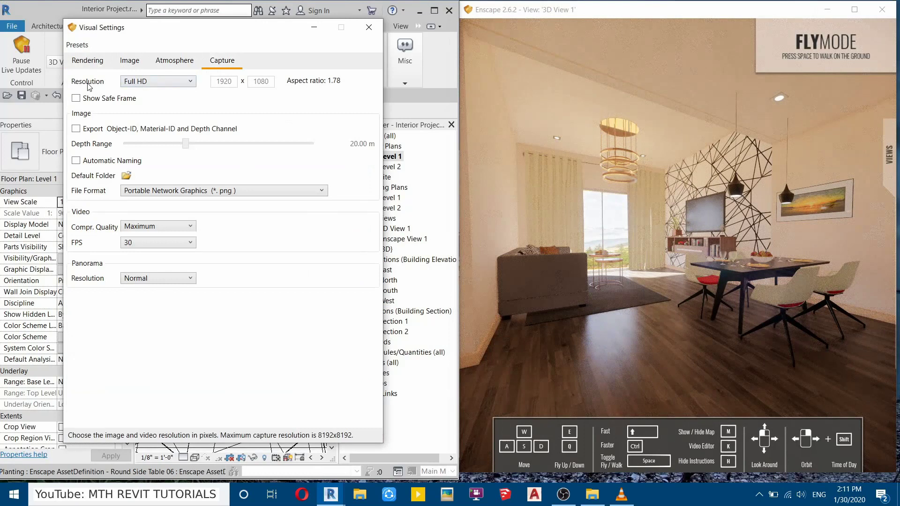
{"action": "left_click", "coordinate": [140, 82]}
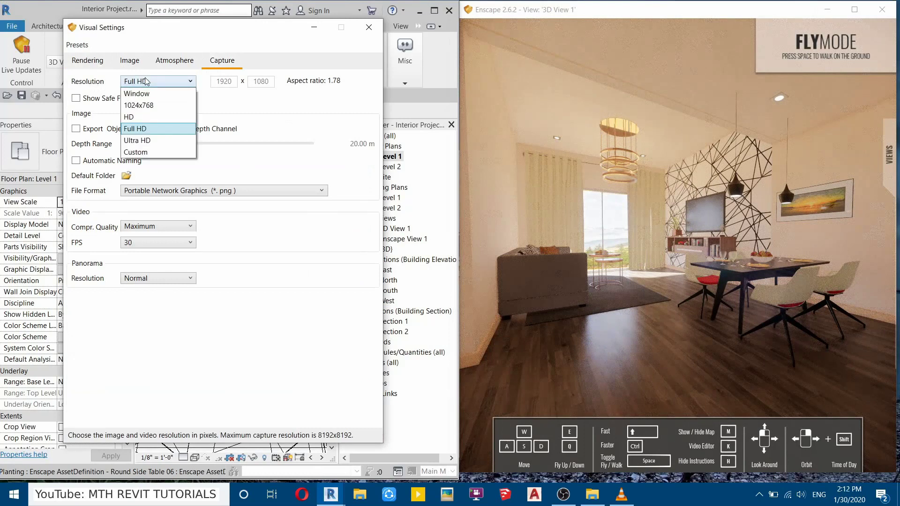
{"action": "left_click", "coordinate": [151, 141]}
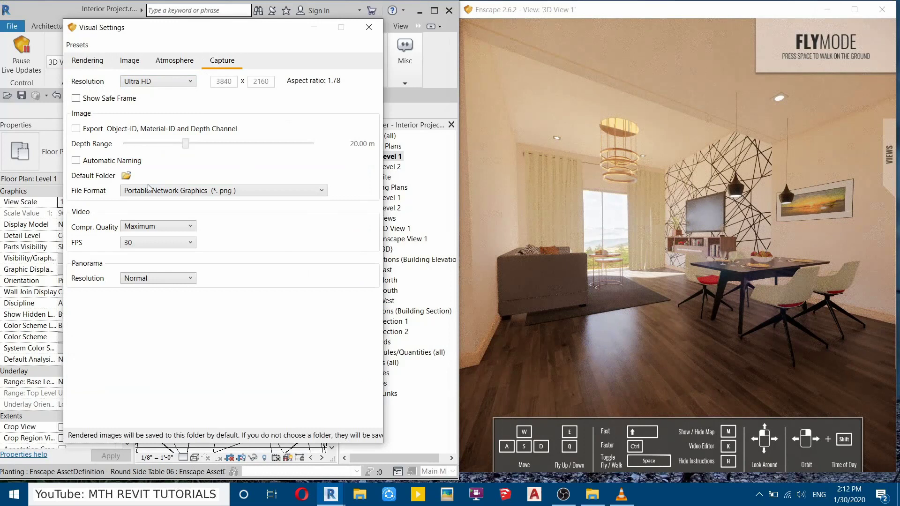
{"action": "left_click", "coordinate": [181, 195]}
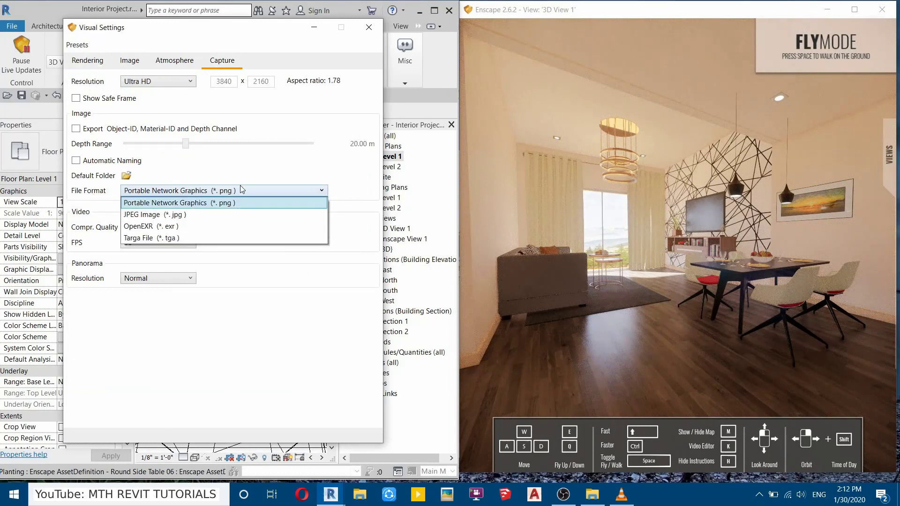
{"action": "left_click", "coordinate": [165, 217]}
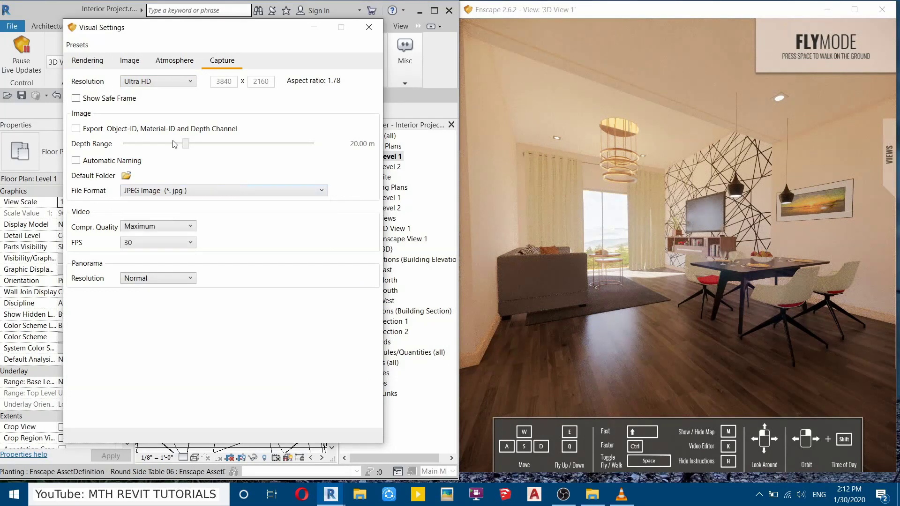
- Set the camera exposure to 68% and maximize the render window to check the image
{"action": "left_click", "coordinate": [89, 62]}
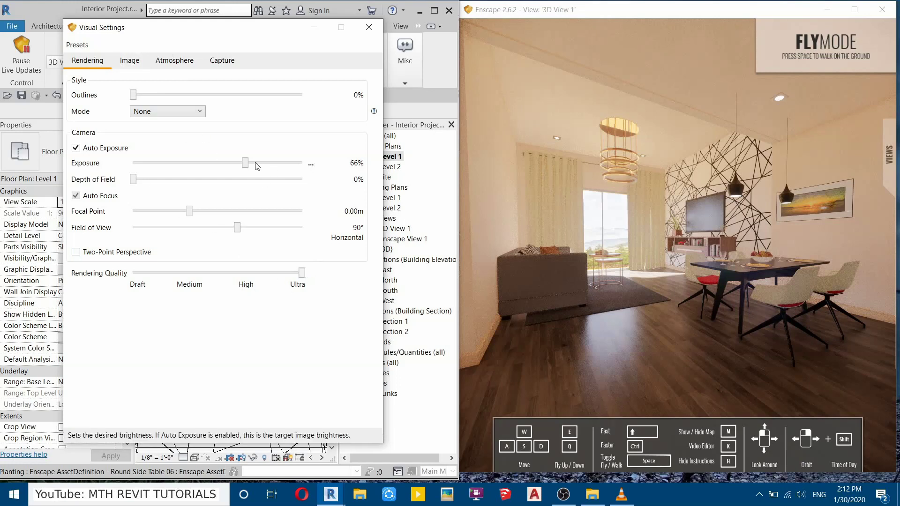
{"action": "mouse_move", "coordinate": [245, 164]}
{"action": "left_mouse_down"}
{"action": "mouse_move", "coordinate": [264, 167]}
{"action": "mouse_move", "coordinate": [250, 175]}
{"action": "left_mouse_up"}
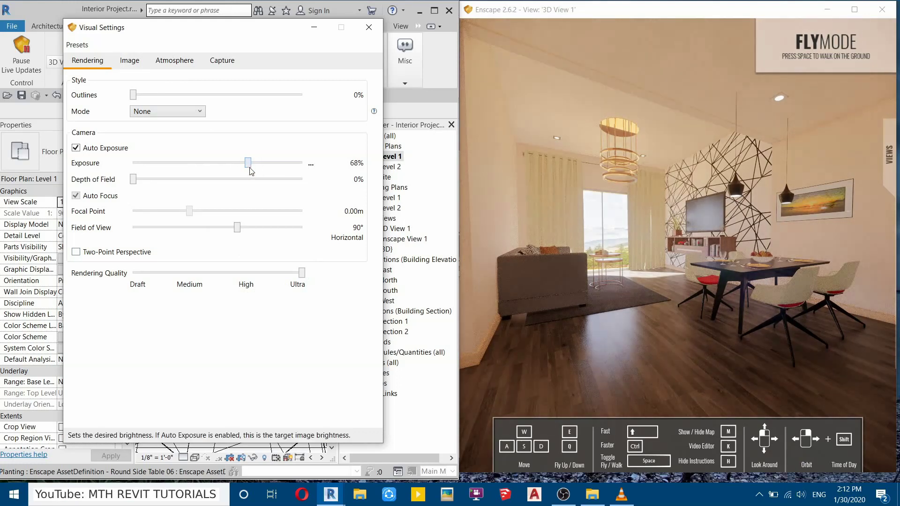
{"action": "left_click", "coordinate": [853, 10]}
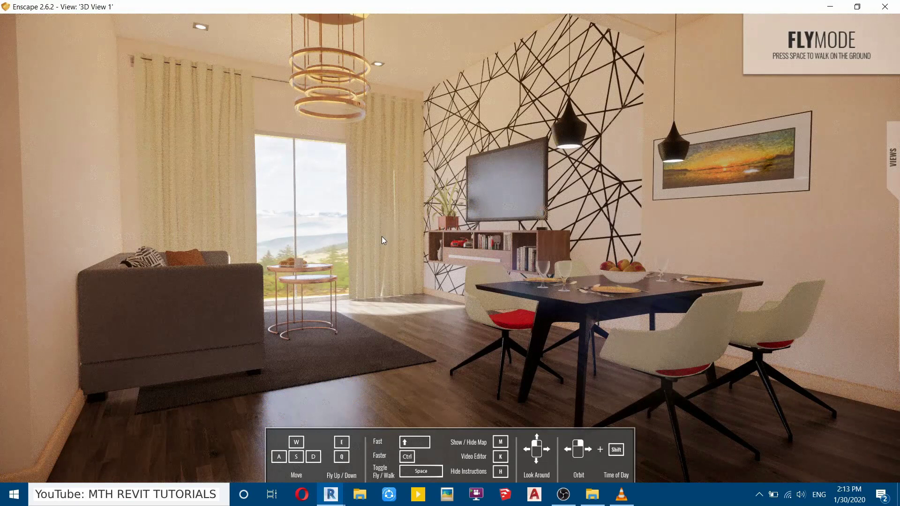
- Capture the current view as a JPEG screenshot named "Enscape Rendering 1" in the For Tut folder
{"action": "key", "text": "F11"}
{"action": "type", "text": "Enscape"}
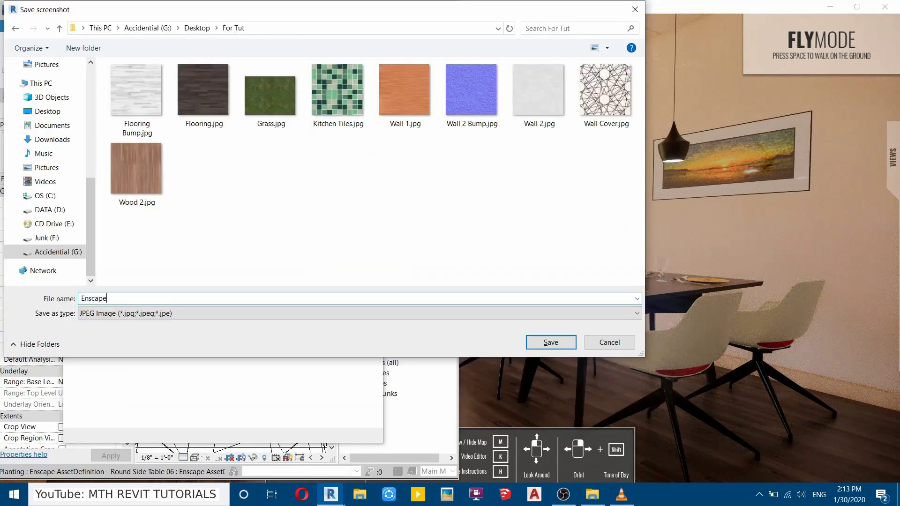
{"action": "type", "text": " Rendering 1"}
{"action": "key", "text": "Return"}
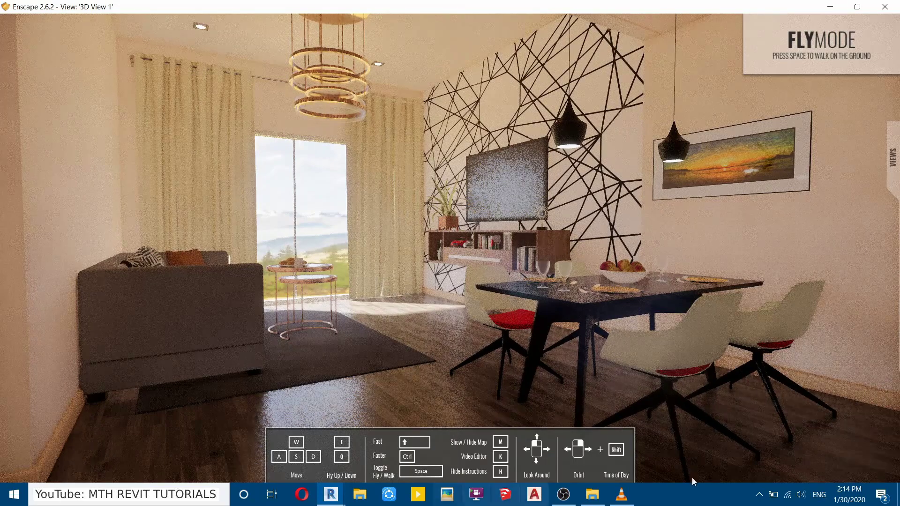
- Restore the render window's smaller size and open "Enscape Rendering 1.jpg" from the For Tut folder
{"action": "left_click", "coordinate": [857, 6]}
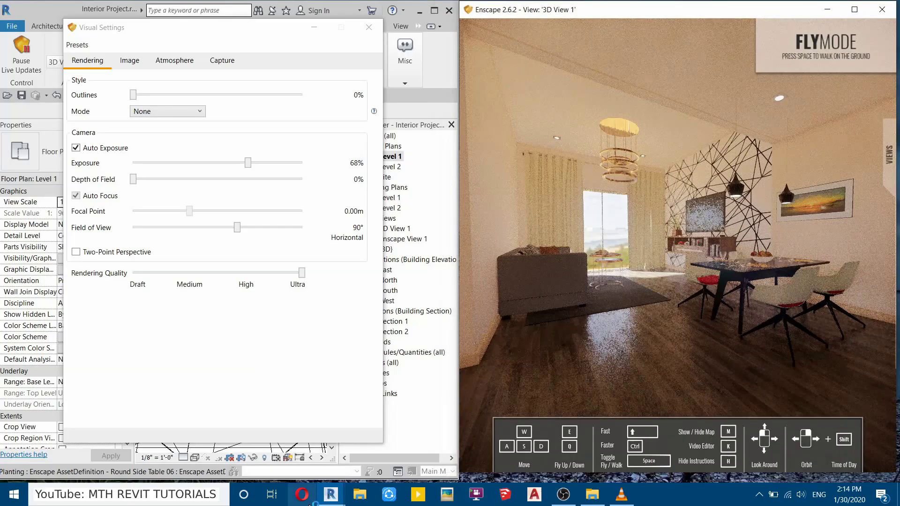
{"action": "left_click", "coordinate": [592, 494]}
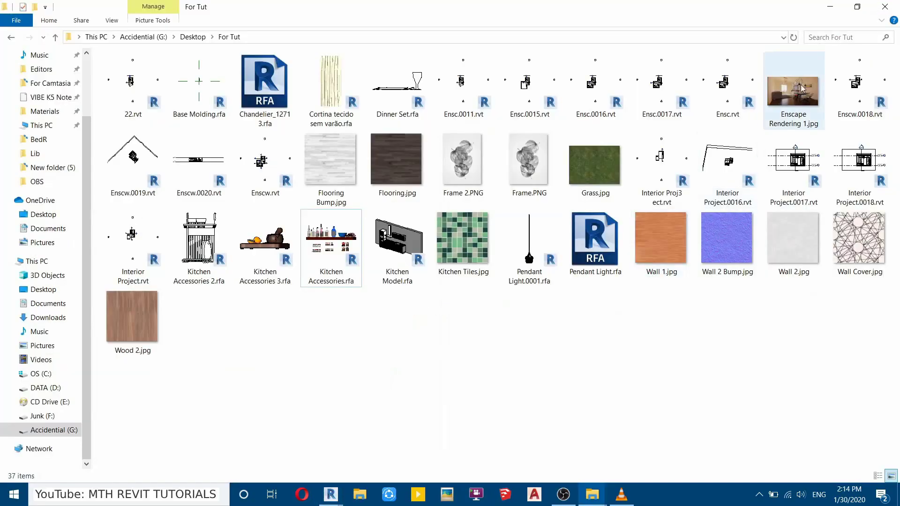
{"action": "double_click", "coordinate": [789, 112]}
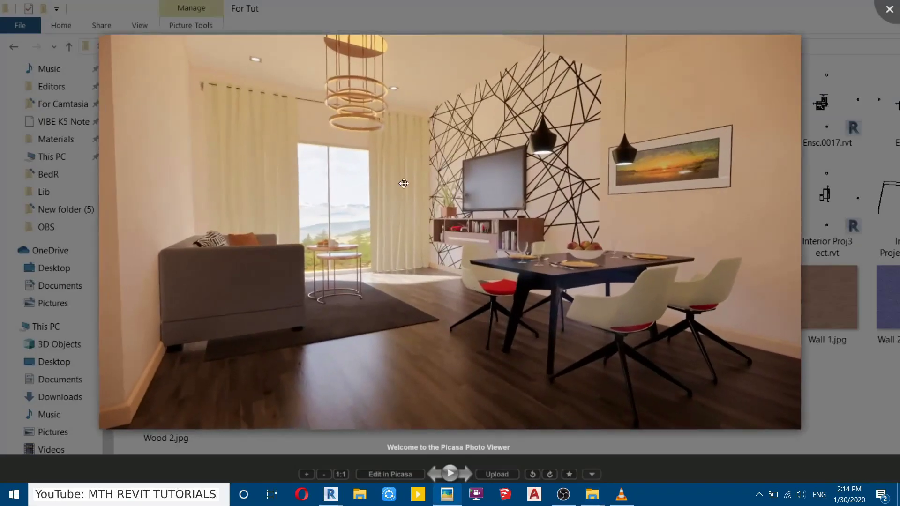
{"action": "scroll", "coordinate": [417, 173], "scroll_direction": "up", "scroll_amount": 3}
{"action": "scroll", "coordinate": [361, 203], "scroll_direction": "down", "scroll_amount": 3}
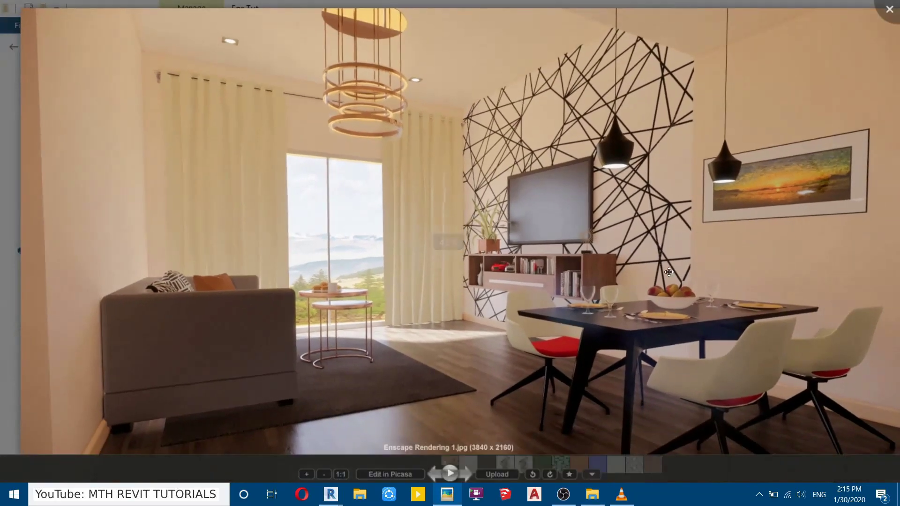
- Examine the rendered image up close around the TV shelf, dining table, coffee tables and curtains, and close the viewer
{"action": "scroll", "coordinate": [663, 270], "scroll_direction": "up", "scroll_amount": 3}
{"action": "left_click_drag", "start_coordinate": [639, 271], "coordinate": [508, 155]}
{"action": "left_click_drag", "start_coordinate": [407, 193], "coordinate": [727, 213]}
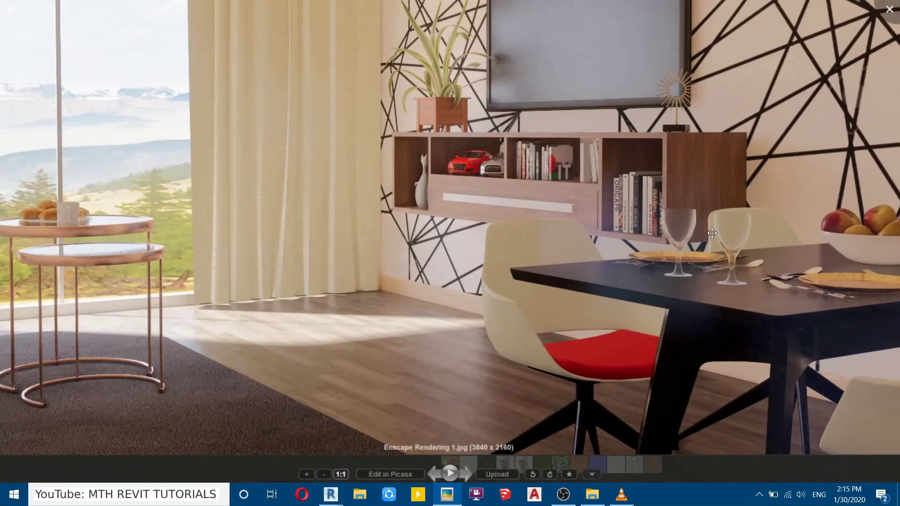
{"action": "scroll", "coordinate": [679, 287], "scroll_direction": "down", "scroll_amount": 3}
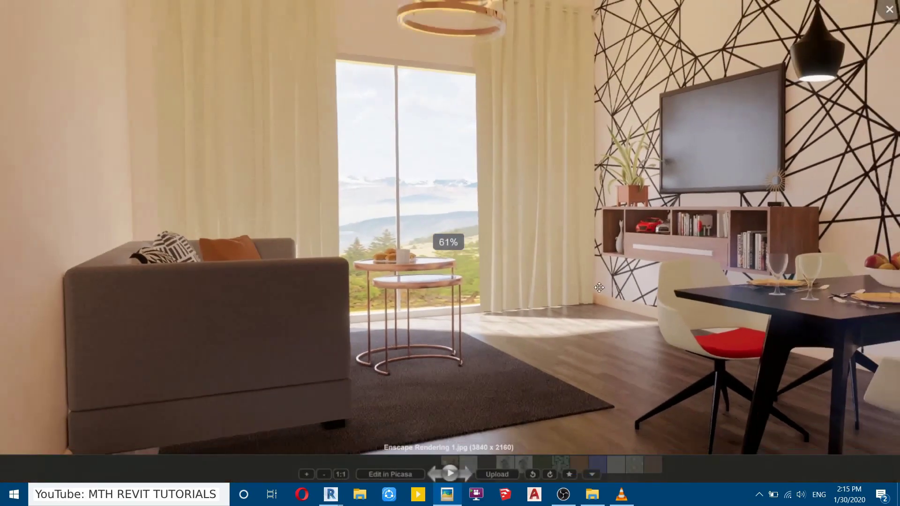
{"action": "scroll", "coordinate": [599, 288], "scroll_direction": "down", "scroll_amount": 1}
{"action": "left_click_drag", "start_coordinate": [391, 205], "coordinate": [336, 261]}
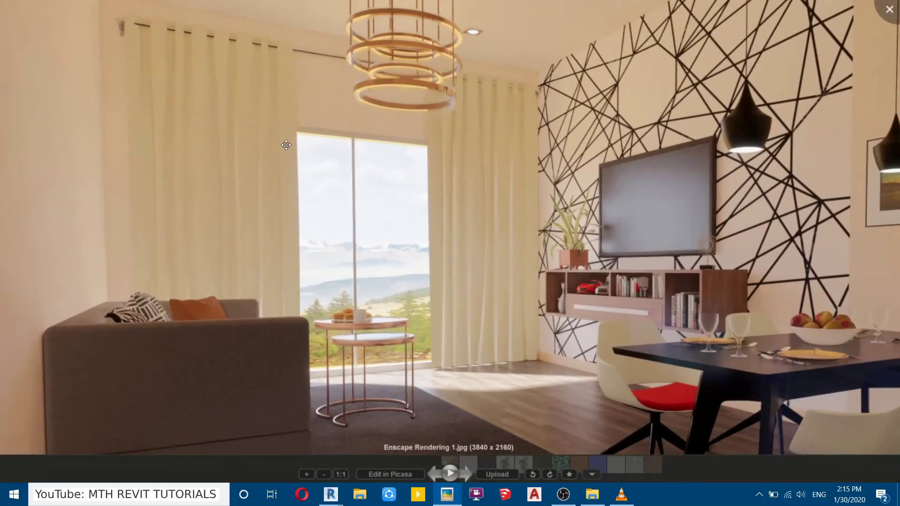
{"action": "scroll", "coordinate": [286, 145], "scroll_direction": "down", "scroll_amount": 2}
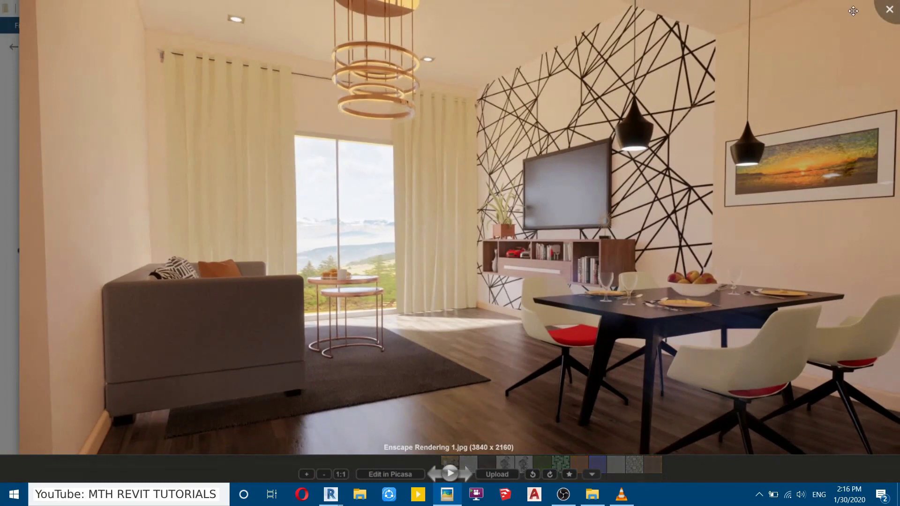
{"action": "left_click", "coordinate": [889, 9]}
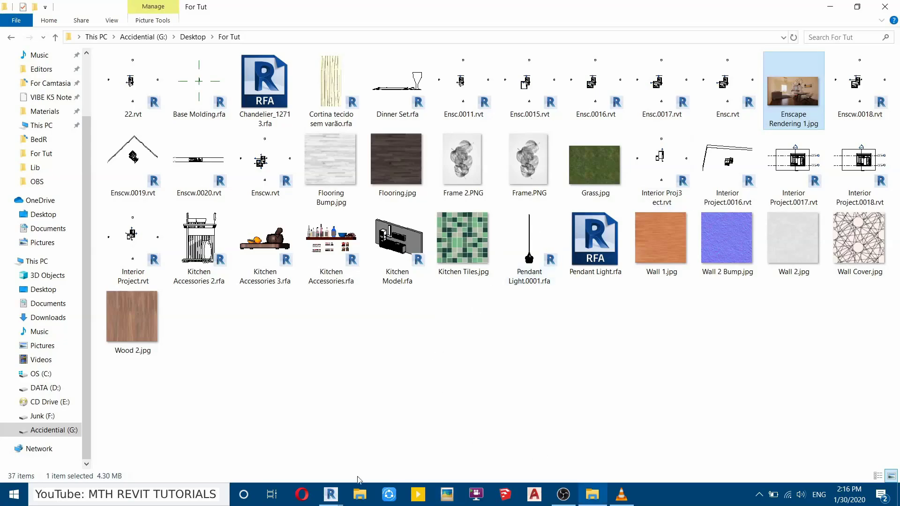
- Switch back to the Enscape render window and maximize it
{"action": "mouse_move", "coordinate": [331, 495]}
{"action": "left_click", "coordinate": [334, 450]}
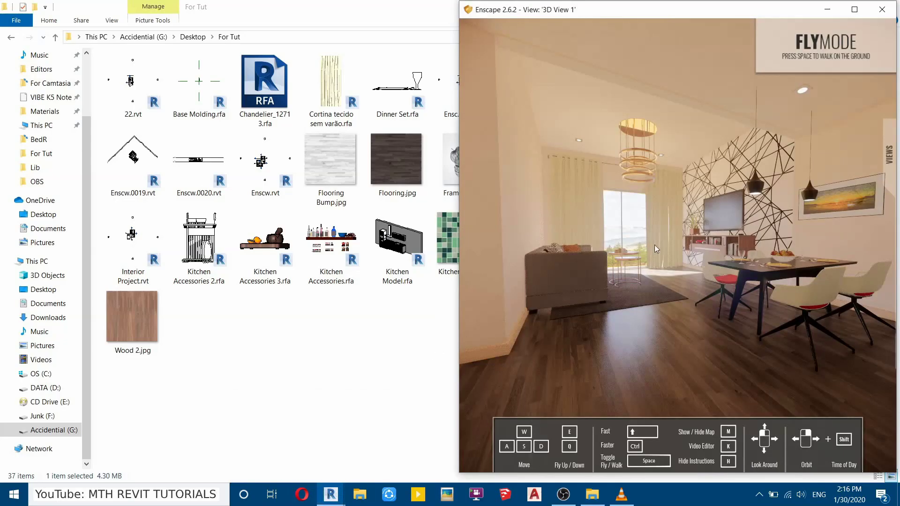
{"action": "left_click", "coordinate": [855, 9]}
- Fly the camera to the pot on the kitchen hob and add the first keyframe of a video path there
{"action": "key", "text": "w"}
{"action": "left_click_drag", "start_coordinate": [464, 253], "coordinate": [398, 299]}
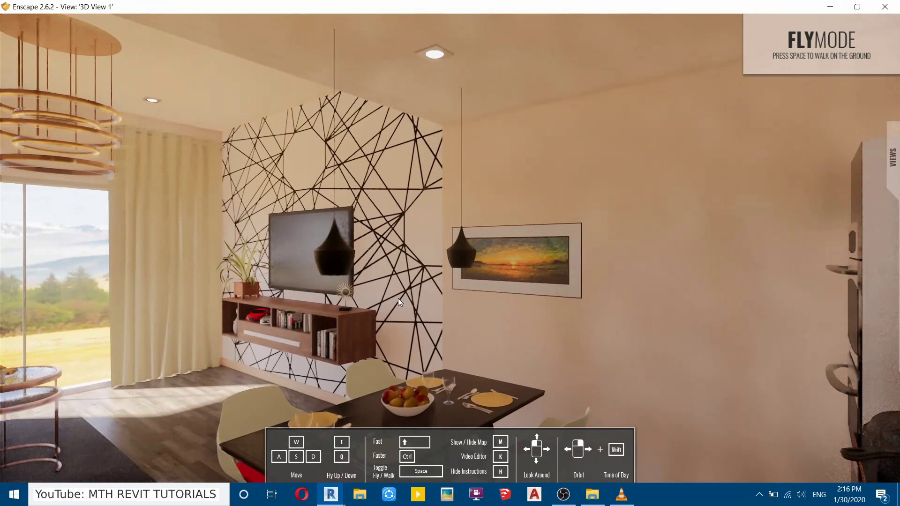
{"action": "key", "text": "w"}
{"action": "left_click_drag", "start_coordinate": [322, 263], "coordinate": [558, 267]}
{"action": "key", "text": "w"}
{"action": "left_click_drag", "start_coordinate": [328, 265], "coordinate": [218, 261]}
{"action": "key", "text": "q"}
{"action": "key", "text": "w"}
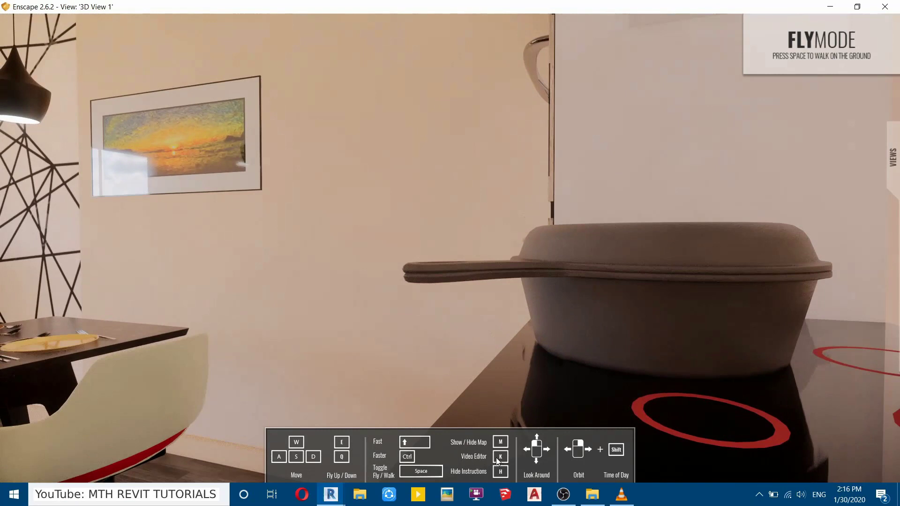
{"action": "key", "text": "k"}
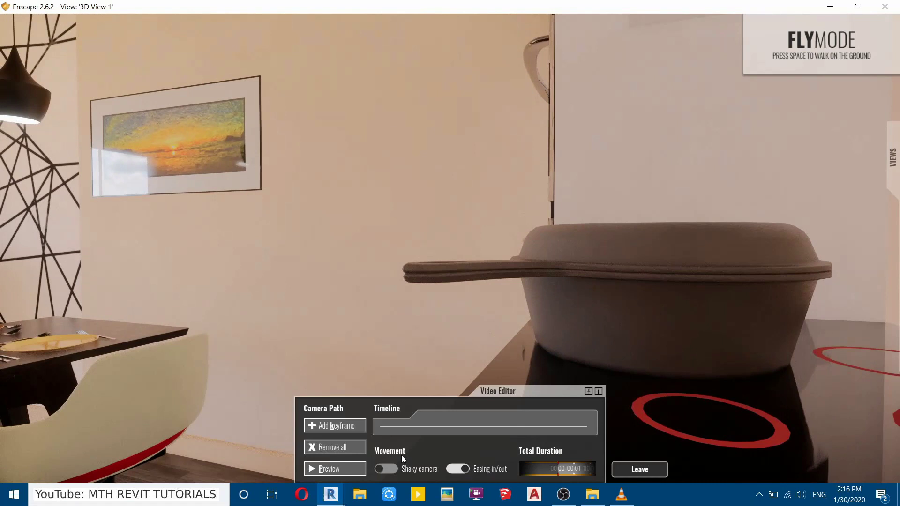
{"action": "left_click", "coordinate": [334, 425]}
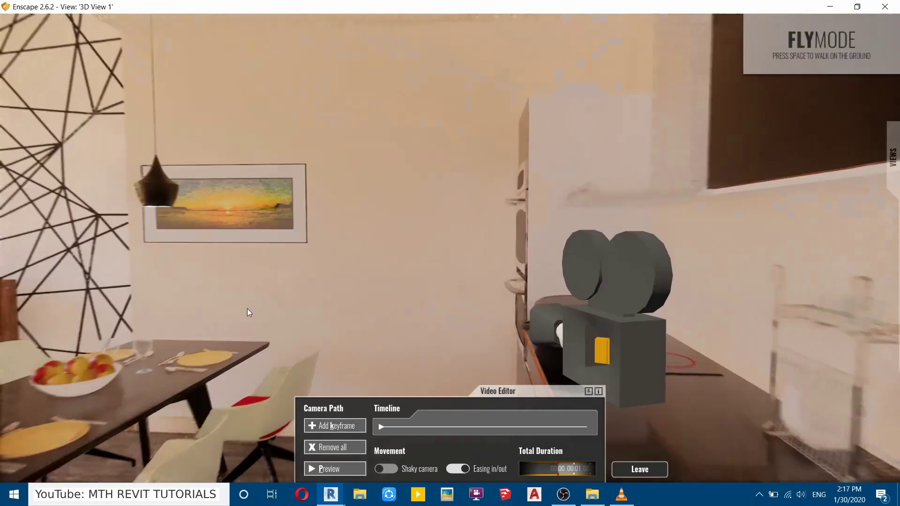
- Pull the camera back to frame the dining table and kitchen counter, and add a second keyframe
{"action": "scroll", "coordinate": [246, 309], "scroll_direction": "down", "scroll_amount": 3}
{"action": "right_click_drag", "start_coordinate": [246, 308], "coordinate": [432, 296]}
{"action": "key", "text": "a"}
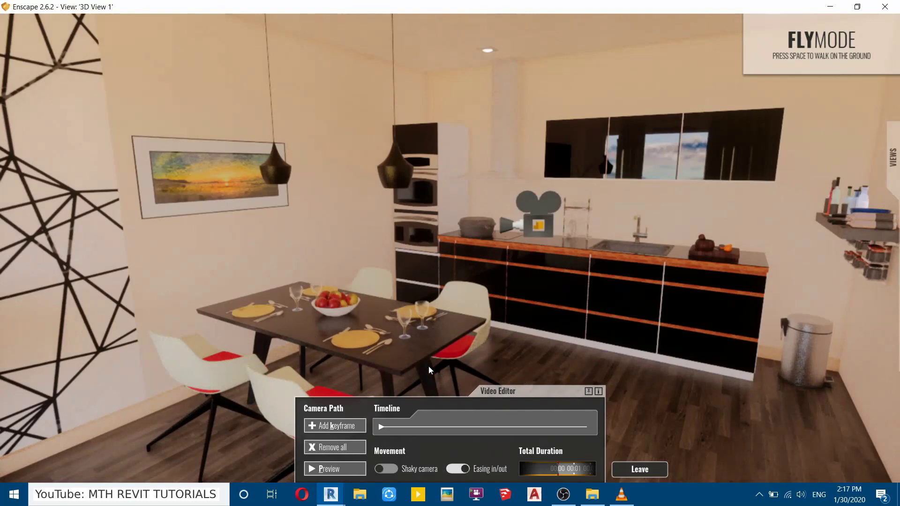
{"action": "left_click", "coordinate": [335, 427]}
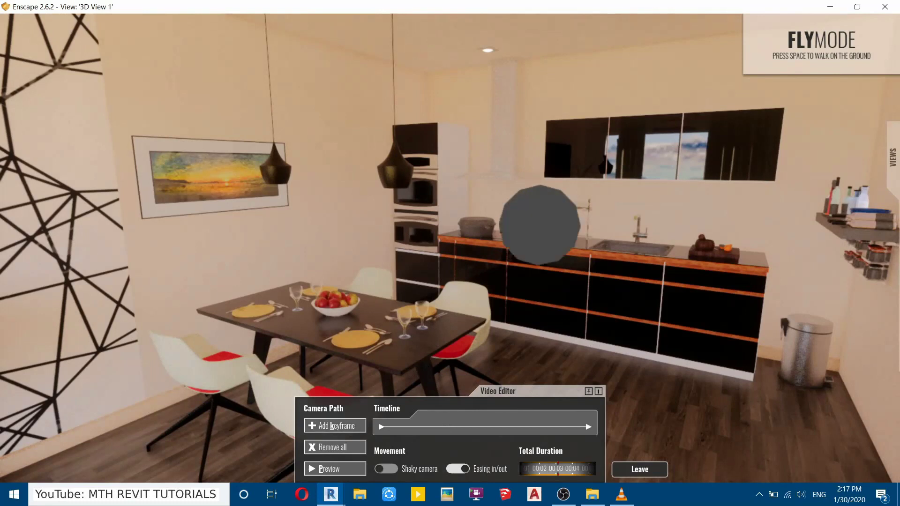
- Move the camera back past the sofa and round coffee table, facing the kitchen, and add a third keyframe
{"action": "key", "text": "s"}
{"action": "left_click_drag", "start_coordinate": [376, 303], "coordinate": [450, 303]}
{"action": "key", "text": "s"}
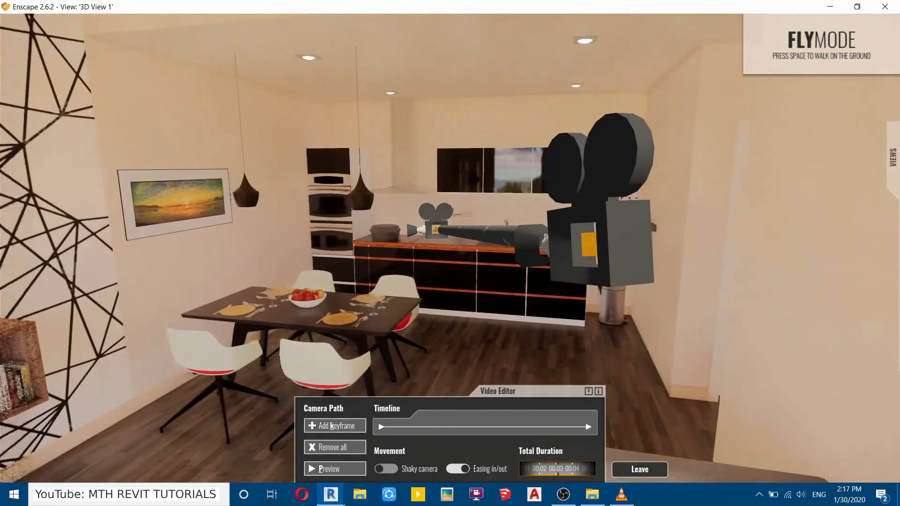
{"action": "key", "text": "s"}
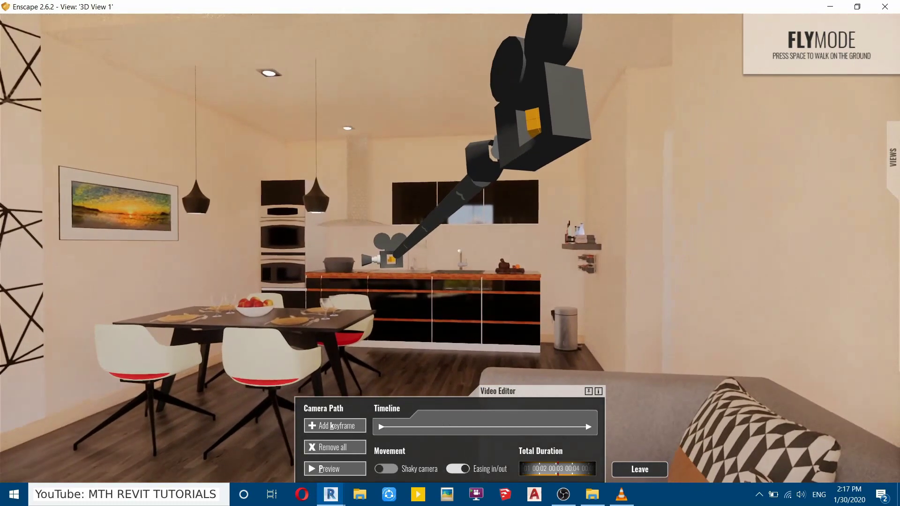
{"action": "key", "text": "s"}
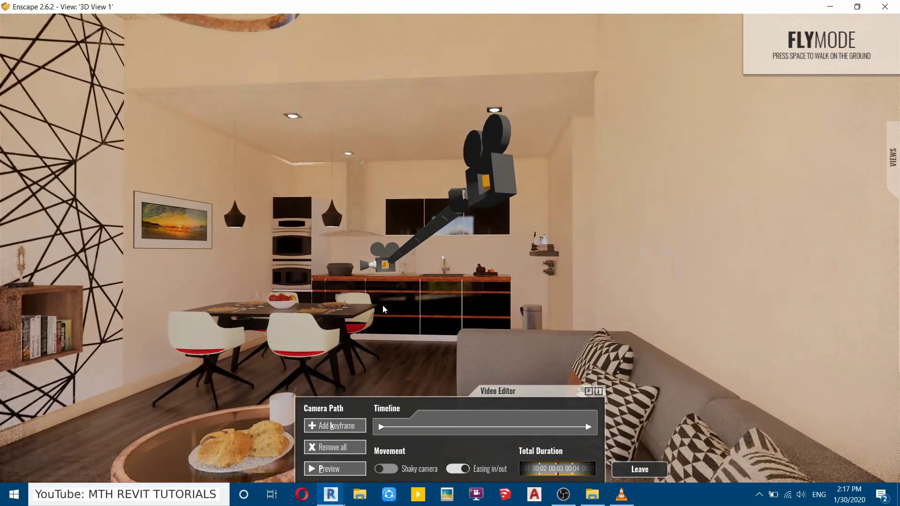
{"action": "left_click", "coordinate": [351, 427]}
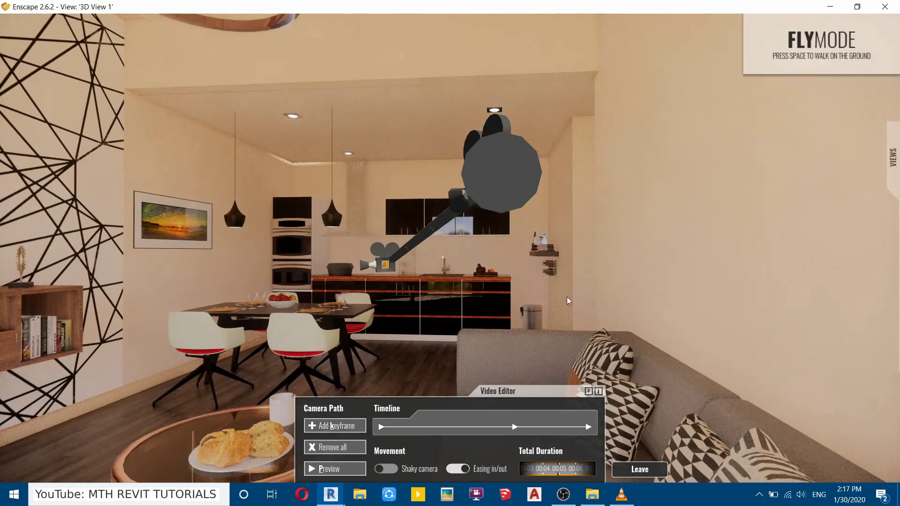
- Move the camera beside the TV cabinet, looking toward the dining area, and add a fourth keyframe
{"action": "key", "text": "s"}
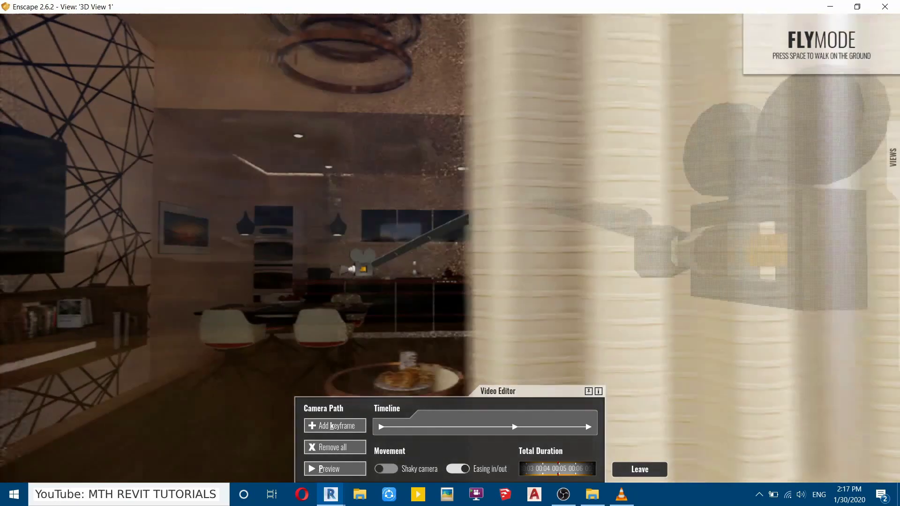
{"action": "key", "text": "w"}
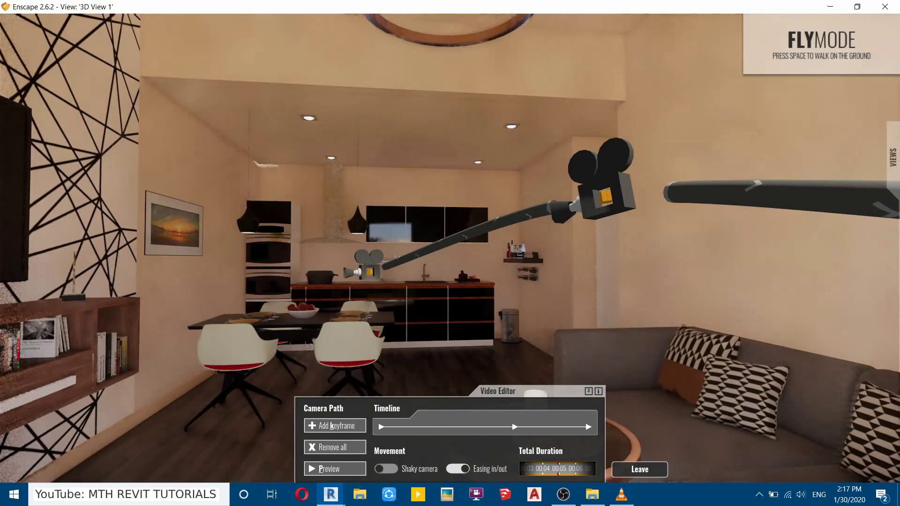
{"action": "key", "text": "w"}
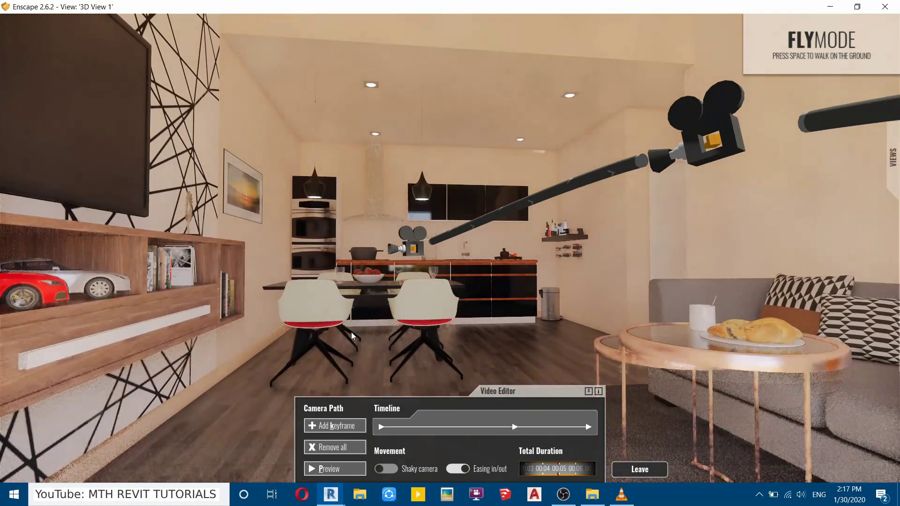
{"action": "key", "text": "a"}
{"action": "key", "text": "d"}
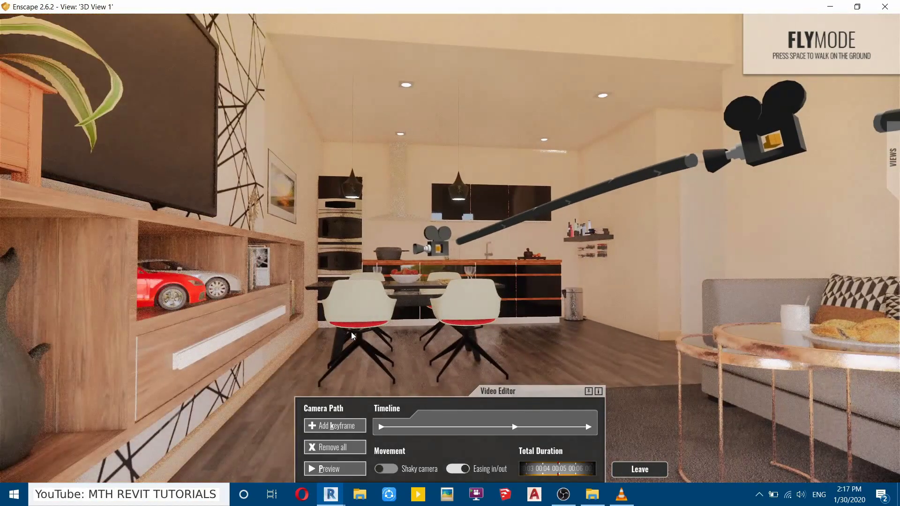
{"action": "left_click", "coordinate": [342, 426]}
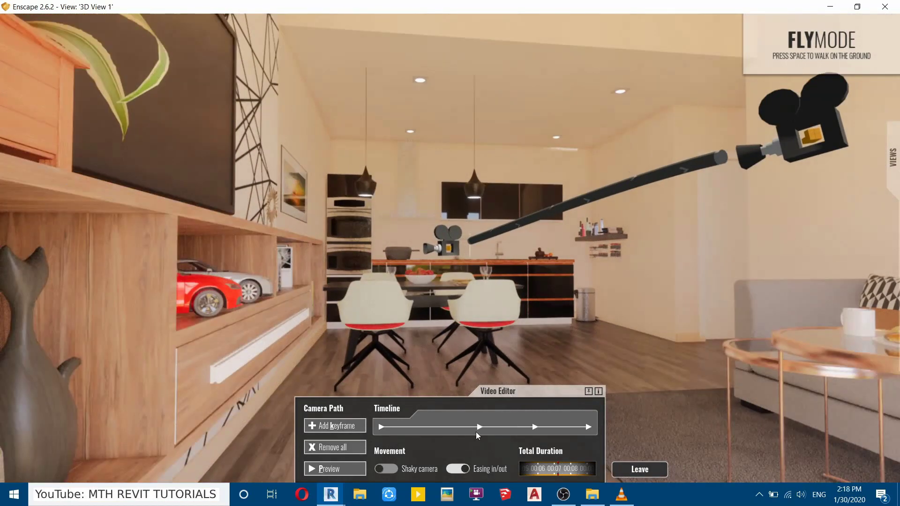
- Check the second keyframe's settings and set the video's total duration to about 30 seconds
{"action": "left_click_drag", "start_coordinate": [578, 468], "coordinate": [495, 468]}
{"action": "left_click_drag", "start_coordinate": [552, 470], "coordinate": [550, 470]}
{"action": "left_click", "coordinate": [480, 427]}
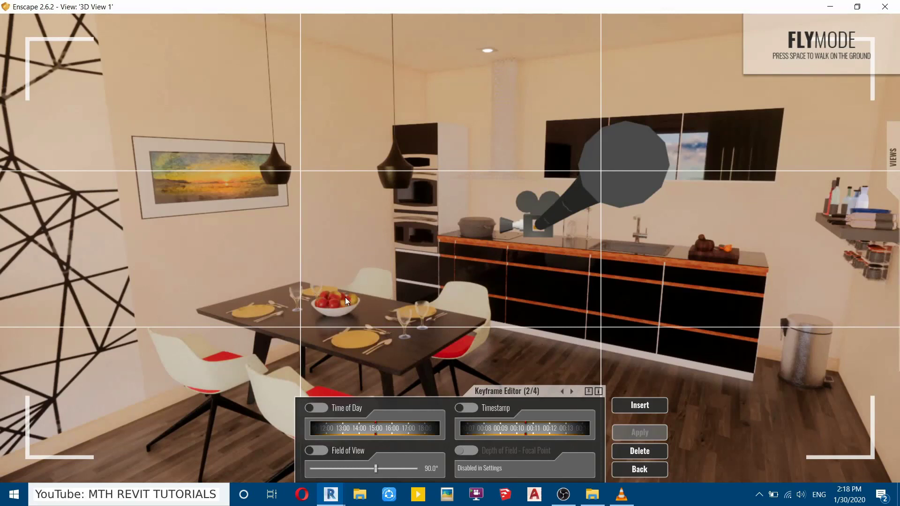
{"action": "left_click", "coordinate": [651, 469]}
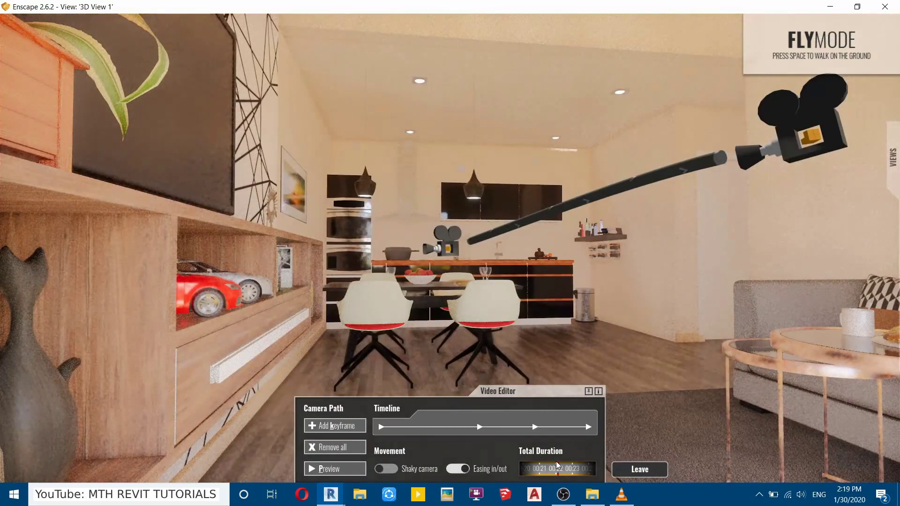
{"action": "left_click_drag", "start_coordinate": [579, 472], "coordinate": [517, 474]}
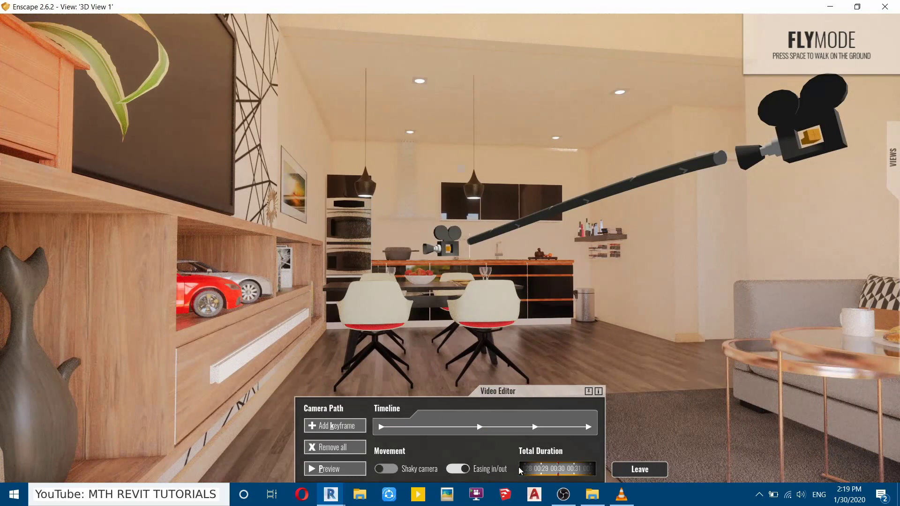
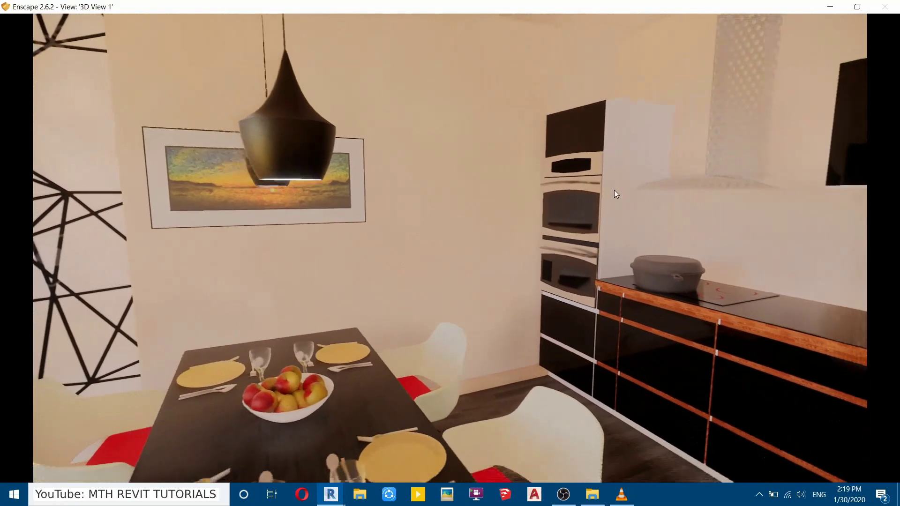
- Watch the walkthrough preview travel from the dining table back past the sofa to the TV cabinet
{"action": "key", "text": "s"}
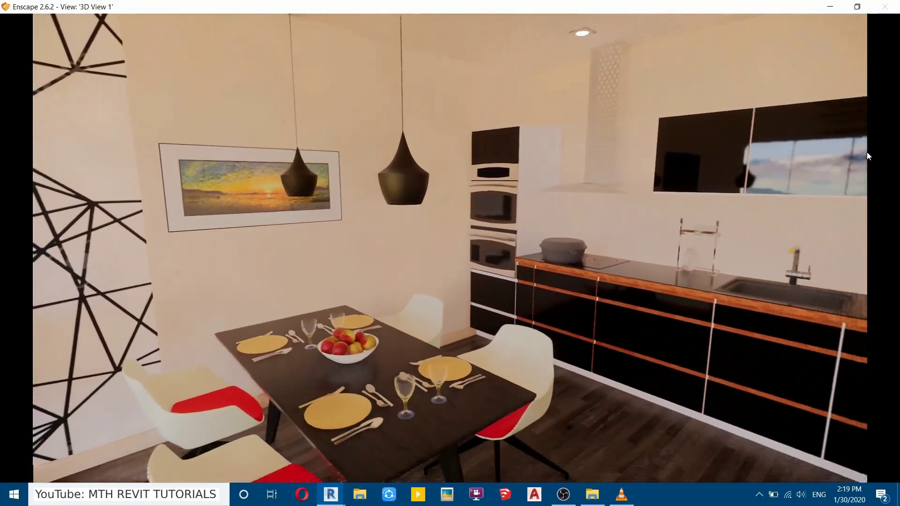
{"action": "key", "text": "s"}
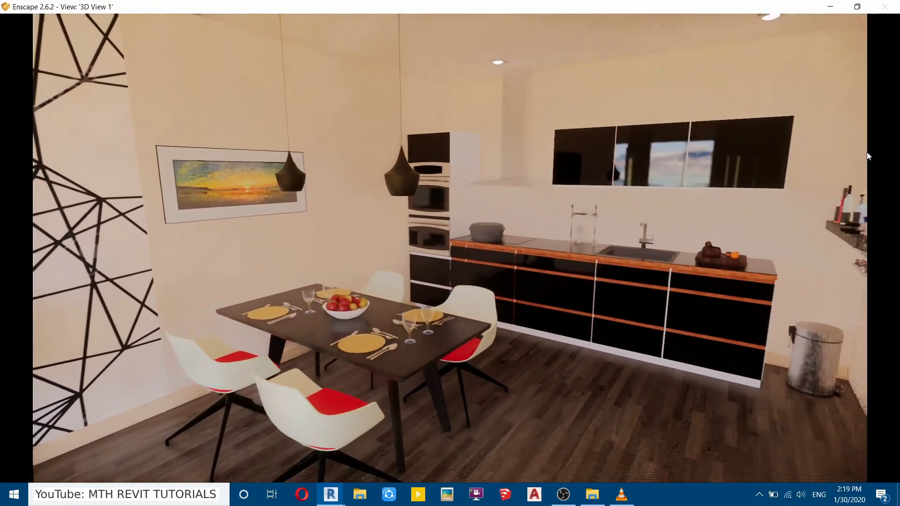
{"action": "key", "text": "s"}
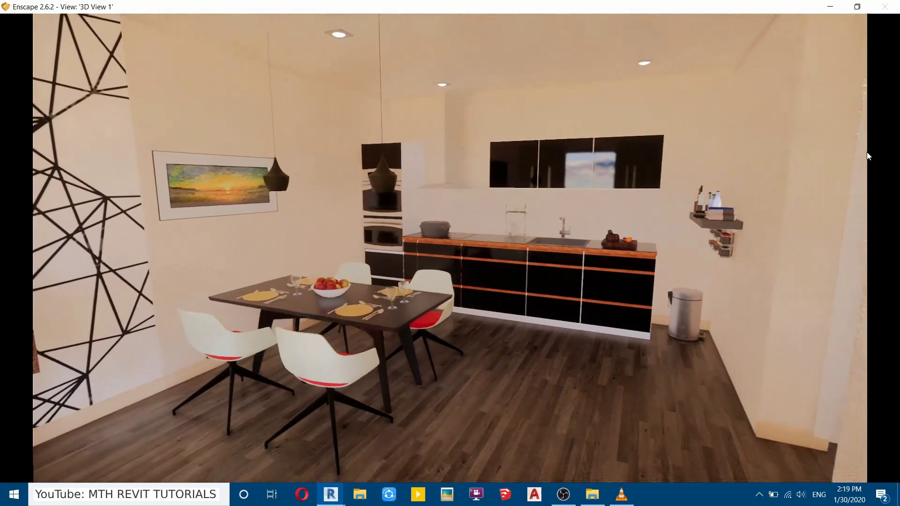
{"action": "key", "text": "s"}
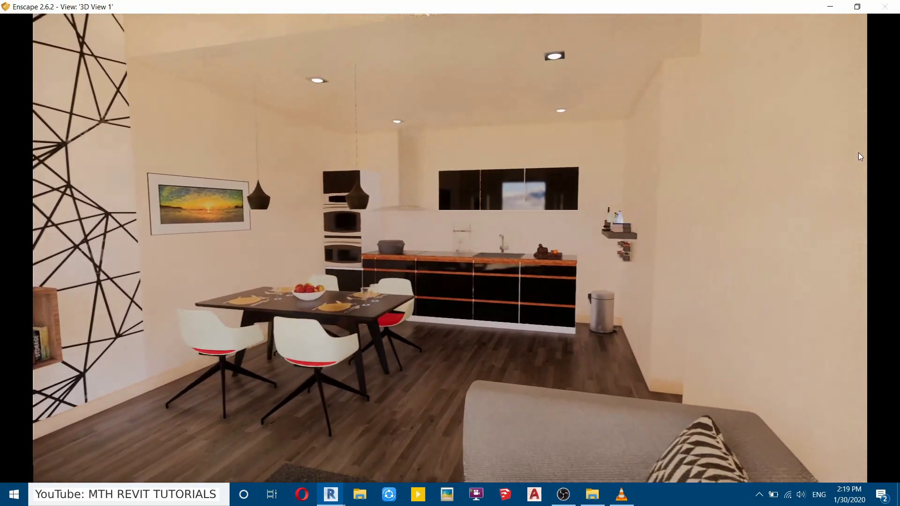
{"action": "key", "text": "s"}
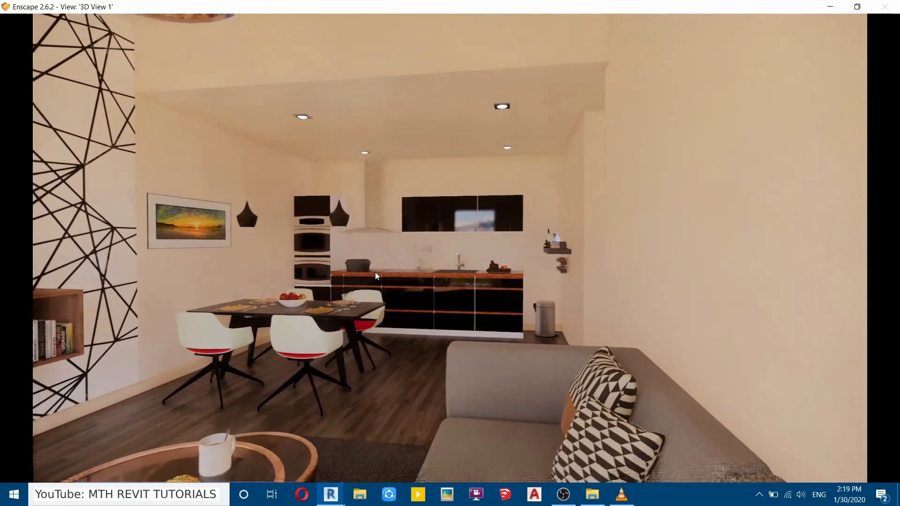
{"action": "key", "text": "a"}
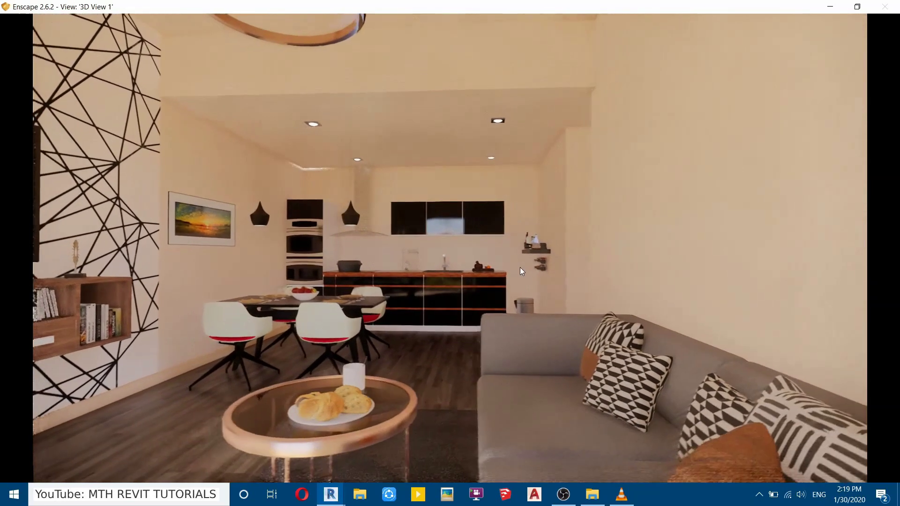
{"action": "key", "text": "a"}
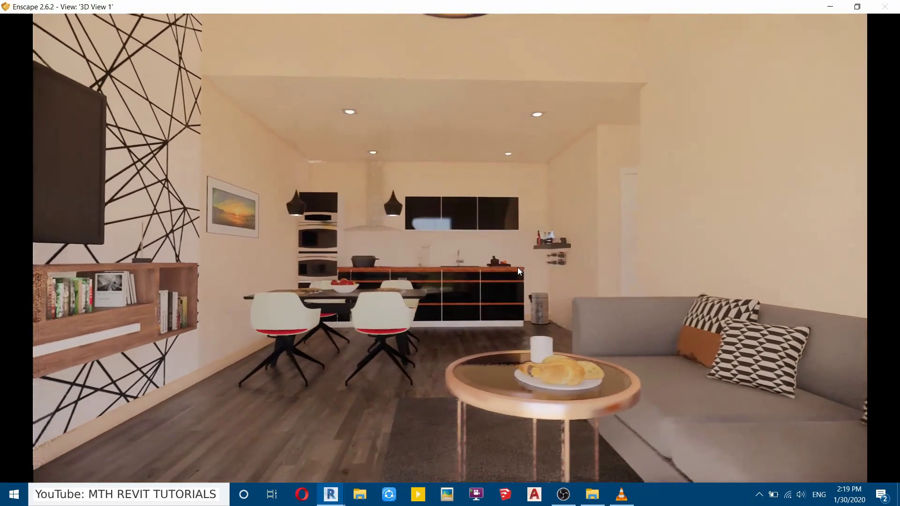
{"action": "key", "text": "a"}
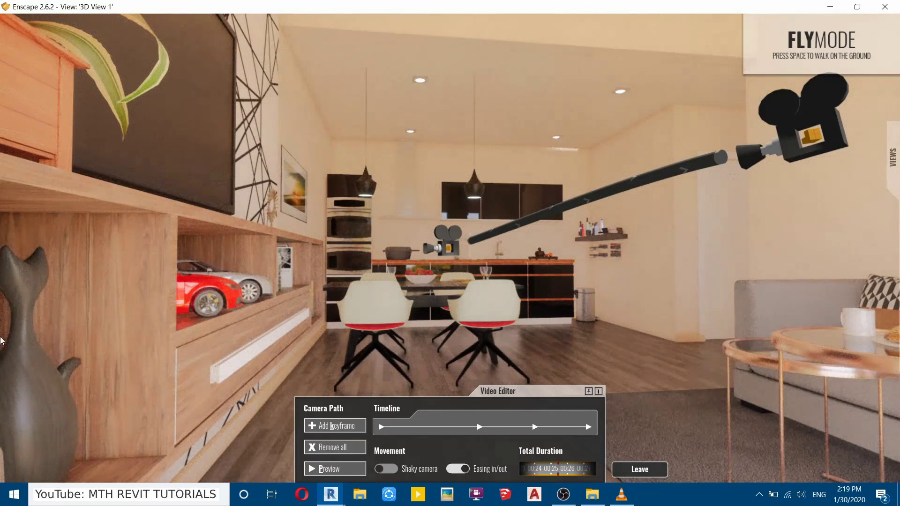
- Move the fourth keyframe's camera farther back beside the TV cabinet, apply the change, and return to the timeline
{"action": "left_click", "coordinate": [588, 428]}
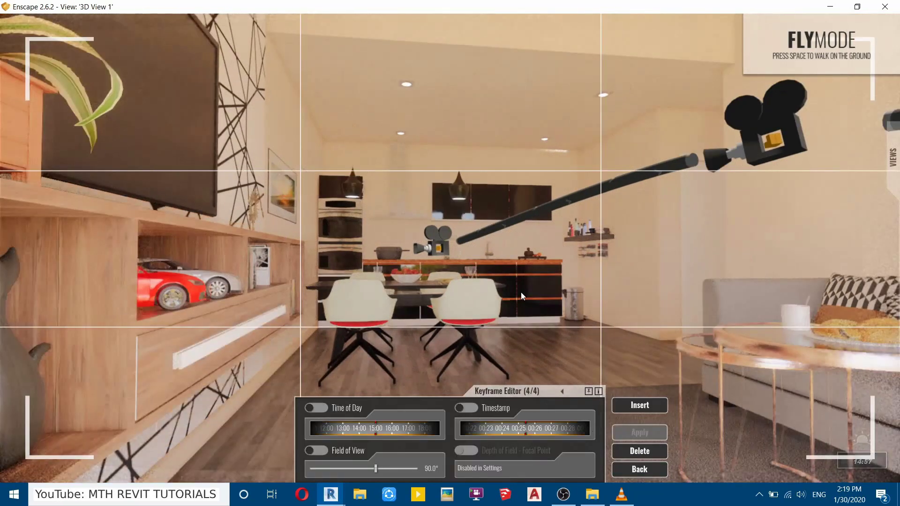
{"action": "scroll", "coordinate": [521, 292], "scroll_direction": "down", "scroll_amount": 2}
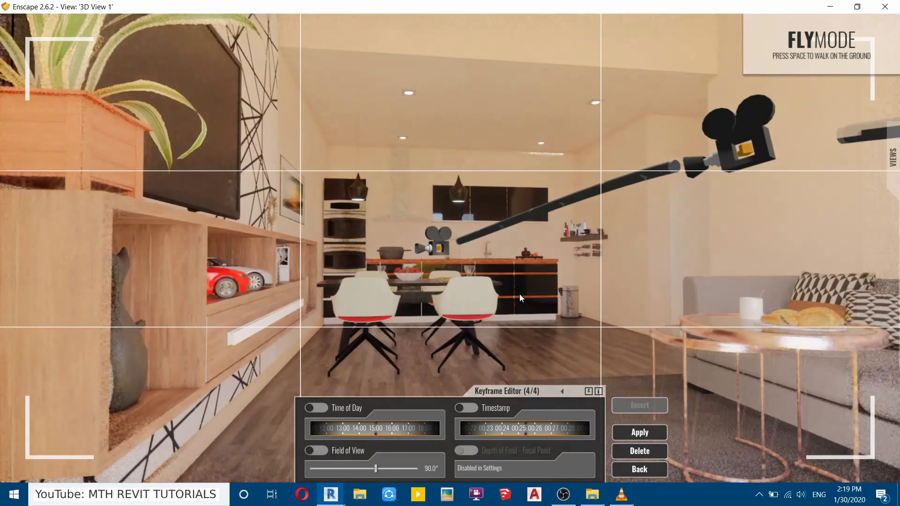
{"action": "key", "text": "s"}
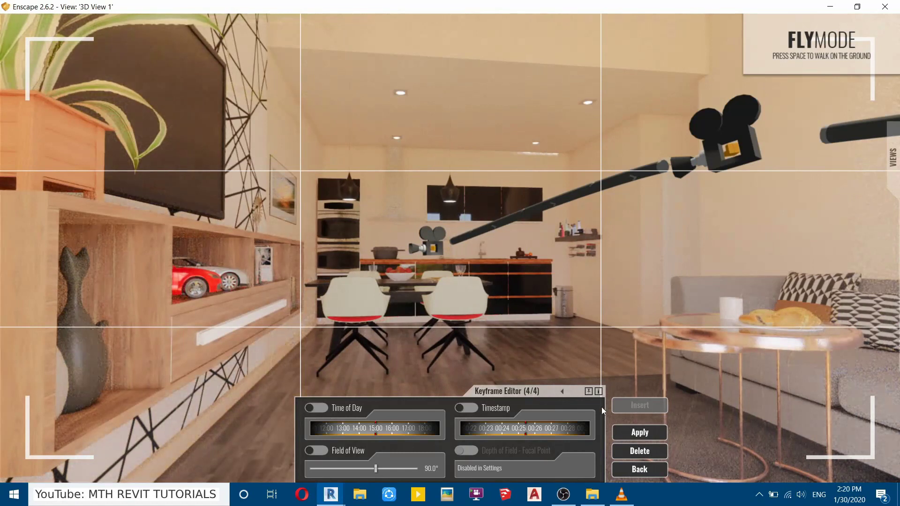
{"action": "left_click", "coordinate": [623, 433]}
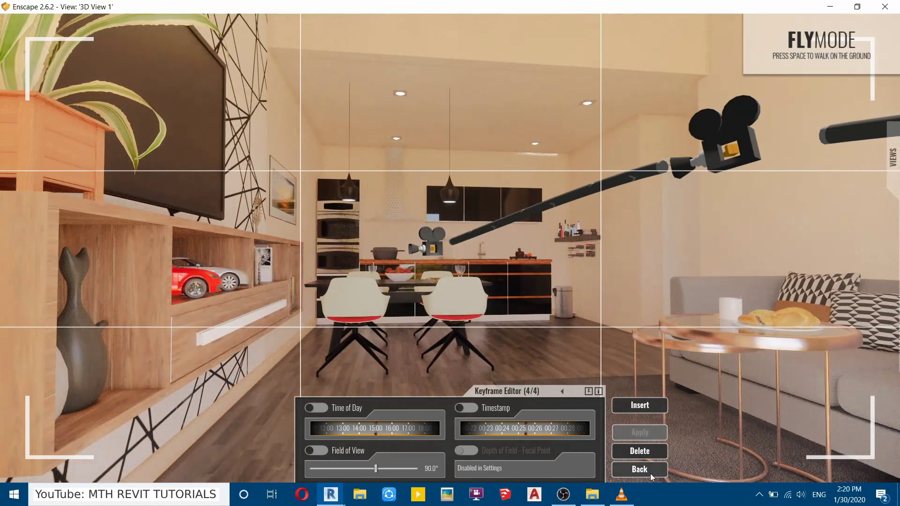
{"action": "left_click", "coordinate": [650, 474]}
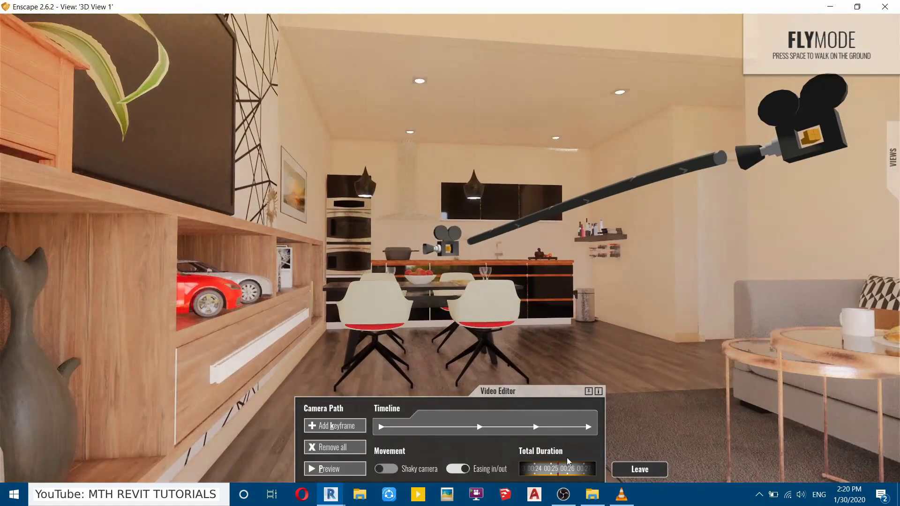
- Set the video's total duration to about 20 seconds and preview the walkthrough
{"action": "left_click_drag", "start_coordinate": [574, 473], "coordinate": [613, 467]}
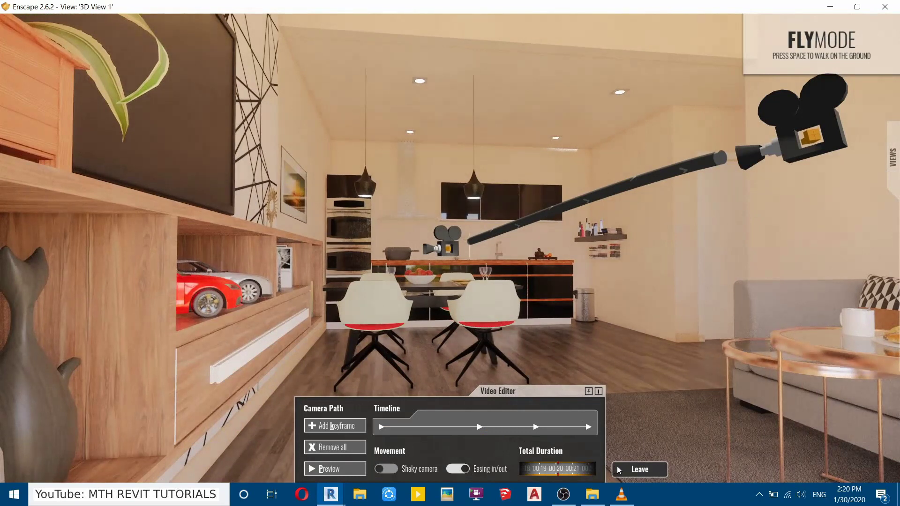
{"action": "left_click", "coordinate": [329, 469]}
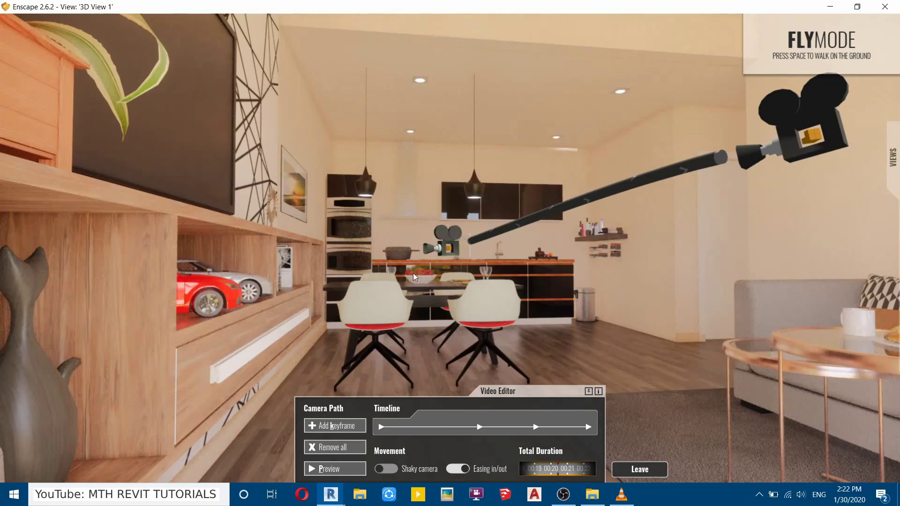
- Reduce the Enscape window, bring Revit up beside it, and close the Visual Settings dialog
{"action": "left_click", "coordinate": [857, 6]}
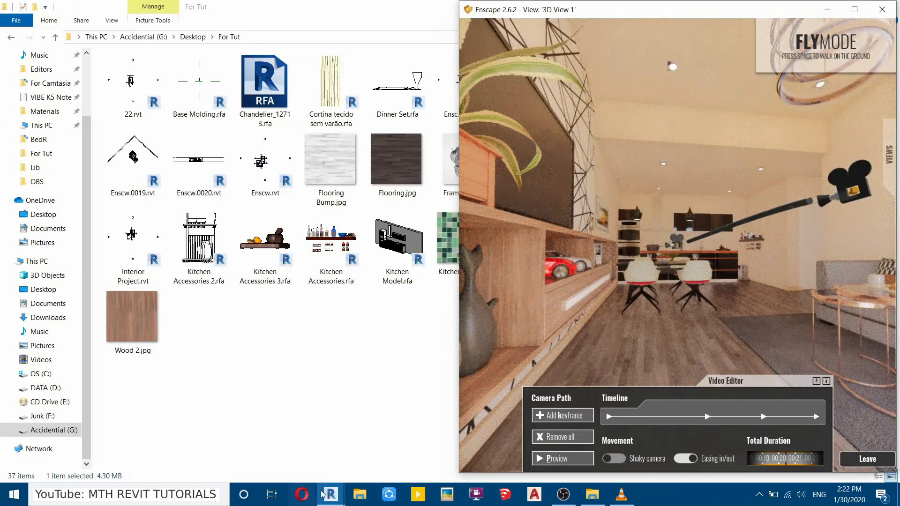
{"action": "mouse_move", "coordinate": [331, 495]}
{"action": "left_click", "coordinate": [282, 441]}
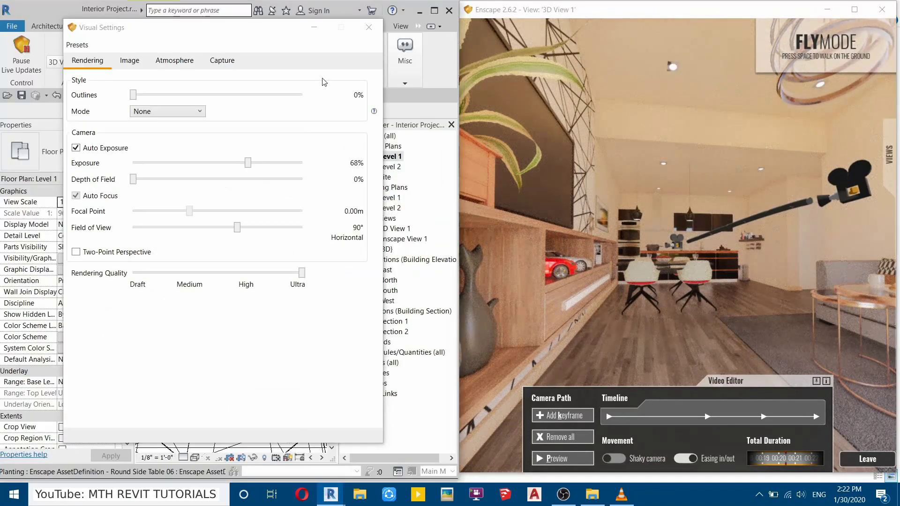
{"action": "left_click", "coordinate": [369, 27]}
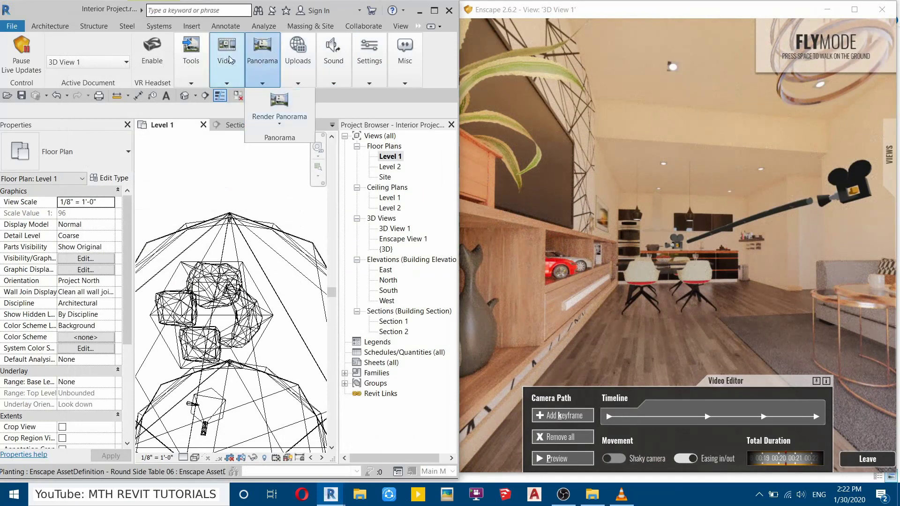
- Save the camera path as Enscape_VideoPath.xml in the For Tut folder
{"action": "mouse_move", "coordinate": [220, 86]}
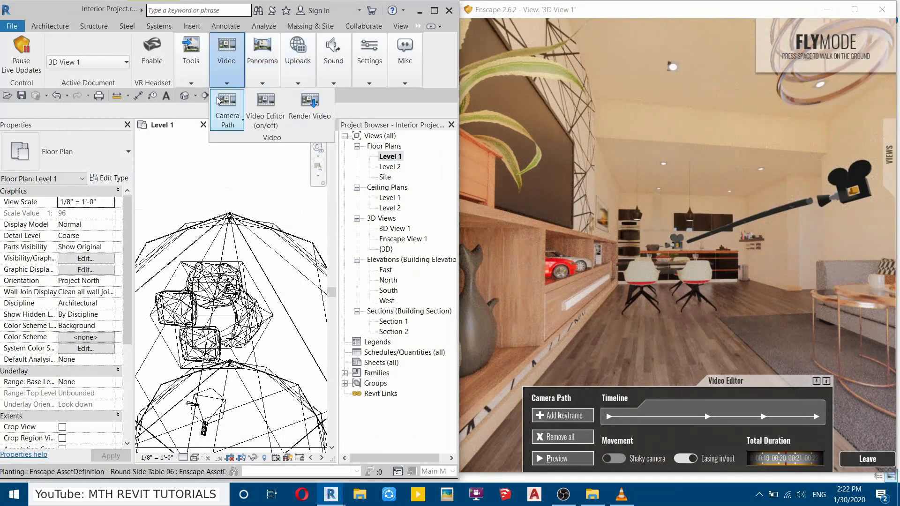
{"action": "left_click", "coordinate": [234, 127]}
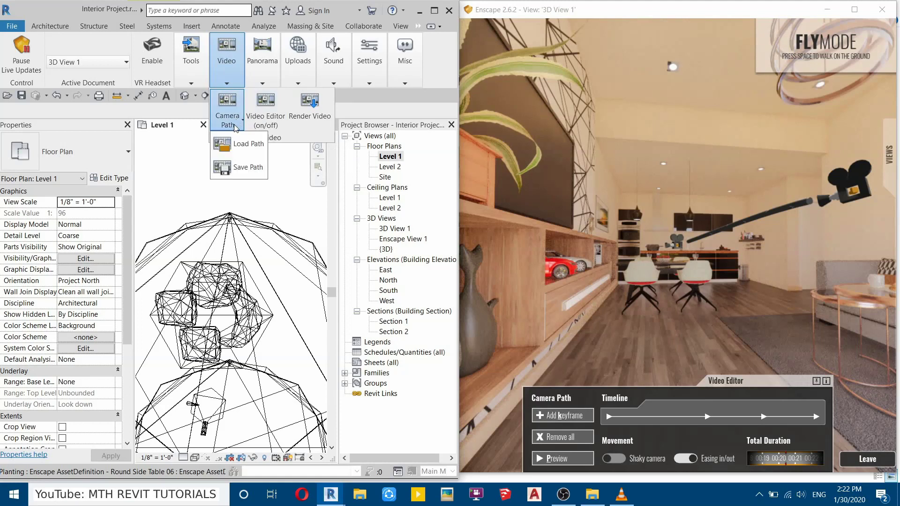
{"action": "left_click", "coordinate": [243, 174]}
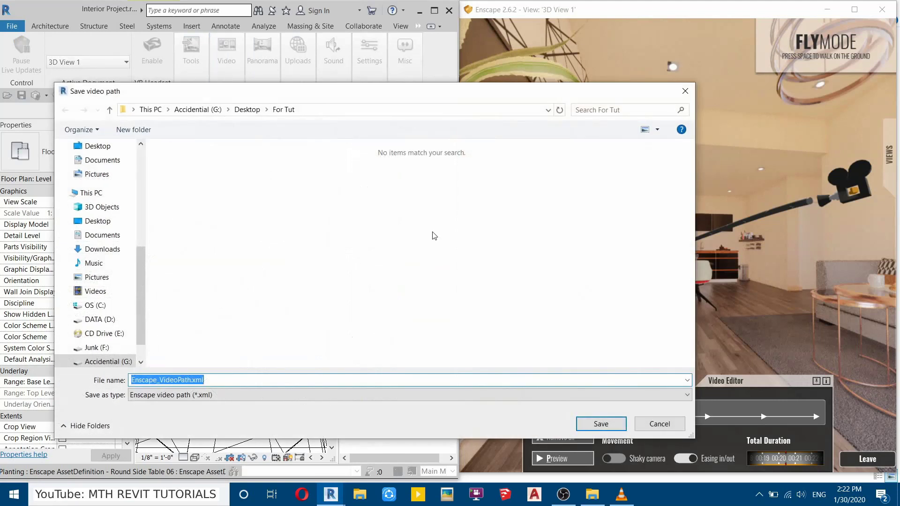
{"action": "left_click_drag", "start_coordinate": [252, 94], "coordinate": [329, 86]}
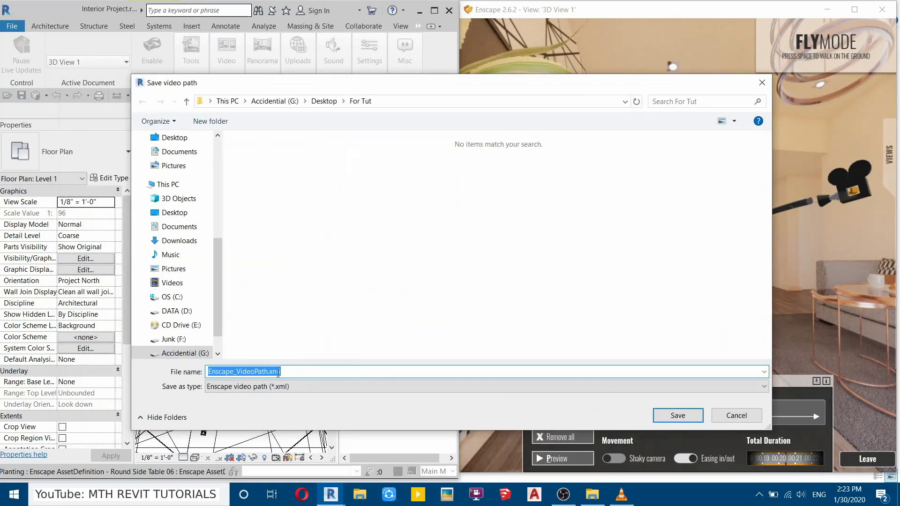
{"action": "left_click", "coordinate": [672, 417]}
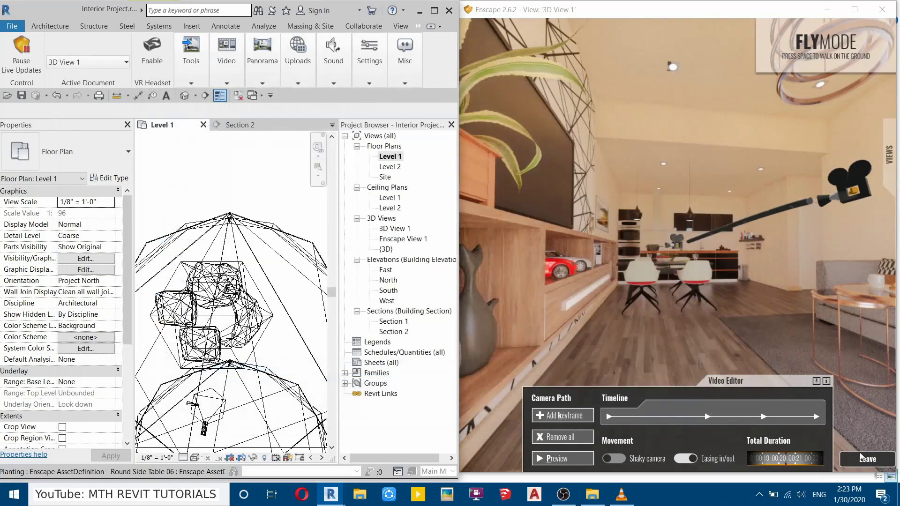
- Leave the video editor and set the Enscape window beside Revit again
{"action": "left_click", "coordinate": [855, 9]}
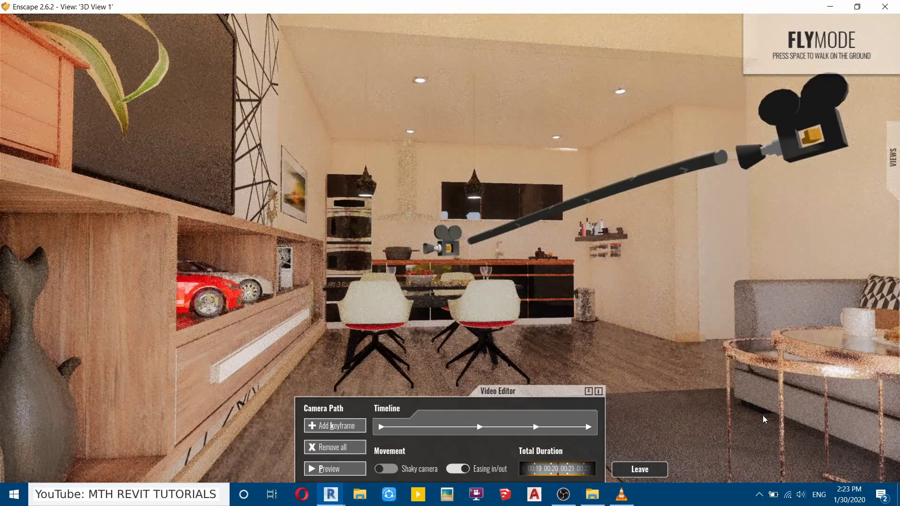
{"action": "left_click", "coordinate": [647, 467]}
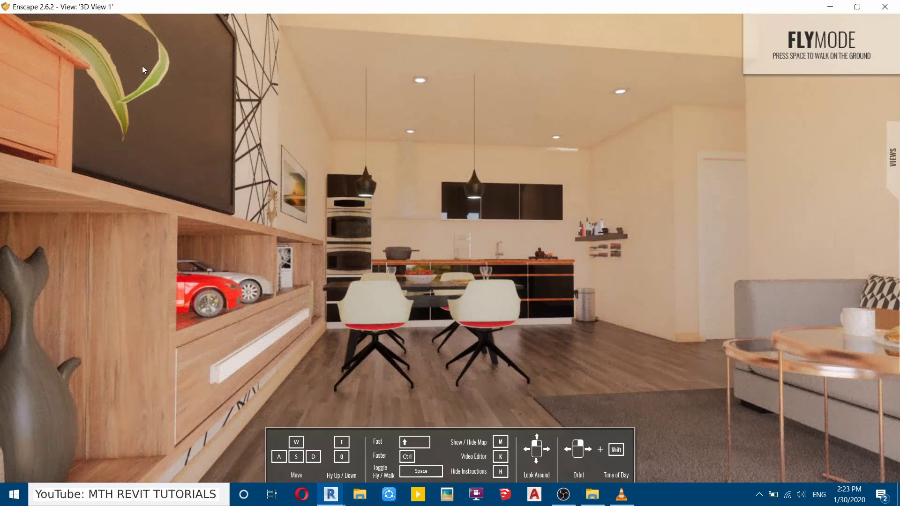
{"action": "left_click", "coordinate": [858, 7]}
- Fly the Enscape camera close to the garbage can at the end of the kitchen counter
{"action": "scroll", "coordinate": [230, 220], "scroll_direction": "down", "scroll_amount": 6}
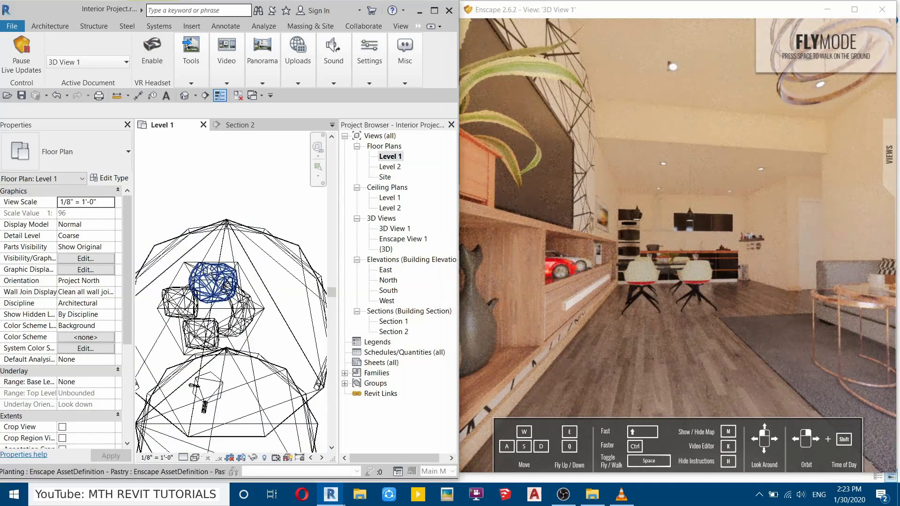
{"action": "left_click_drag", "start_coordinate": [683, 241], "coordinate": [731, 256]}
{"action": "key", "text": "w"}
{"action": "key", "text": "w"}
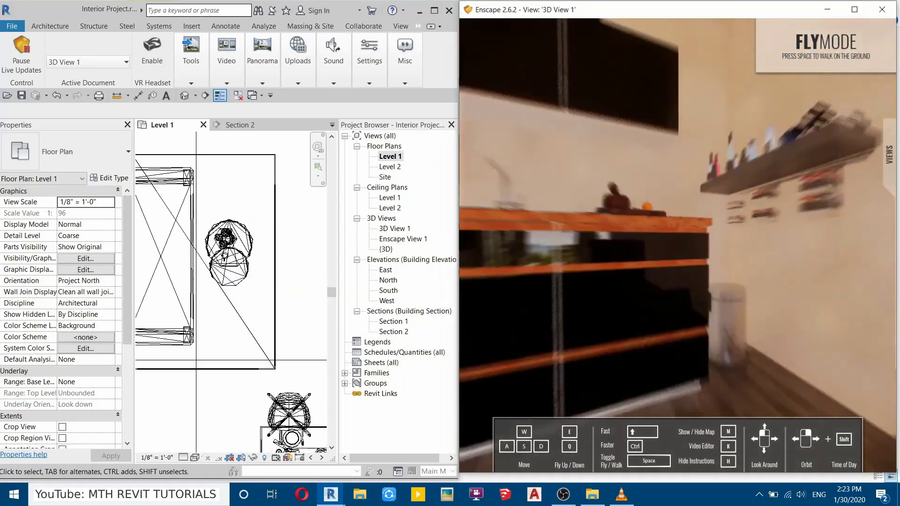
{"action": "key", "text": "s"}
- Rotate the garbage can clockwise about its center in the Level 1 plan, beside the end of the kitchen counter
{"action": "scroll", "coordinate": [206, 329], "scroll_direction": "down", "scroll_amount": 2}
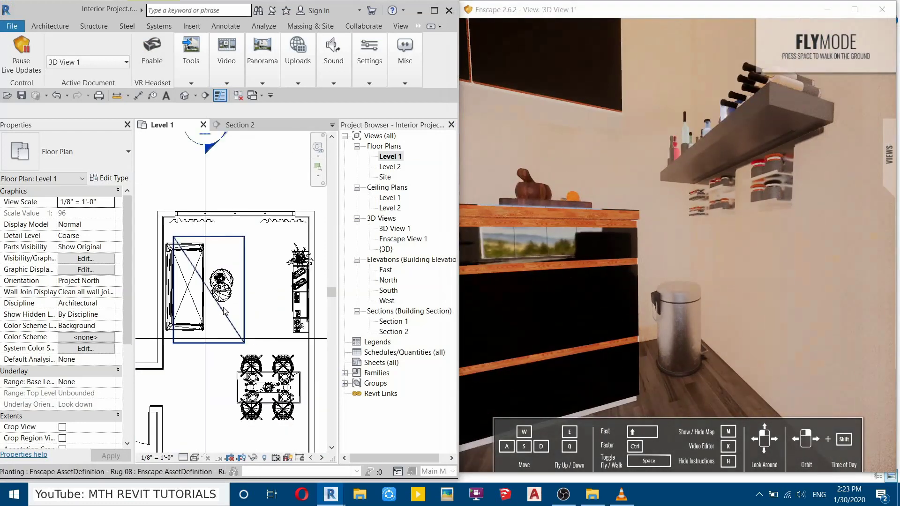
{"action": "middle_click_drag", "start_coordinate": [207, 395], "coordinate": [247, 261]}
{"action": "scroll", "coordinate": [223, 350], "scroll_direction": "up", "scroll_amount": 2}
{"action": "scroll", "coordinate": [207, 307], "scroll_direction": "up", "scroll_amount": 2}
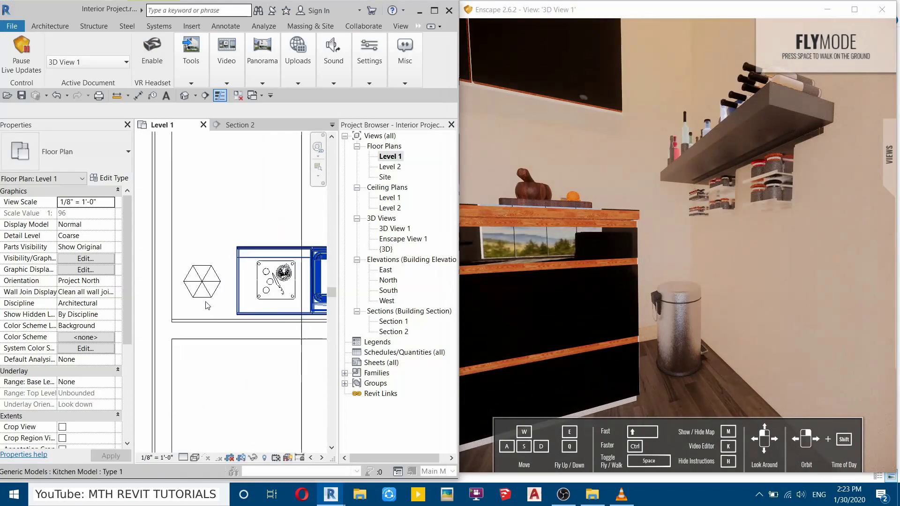
{"action": "left_click", "coordinate": [200, 288]}
{"action": "key", "text": "Escape"}
{"action": "left_click", "coordinate": [203, 281]}
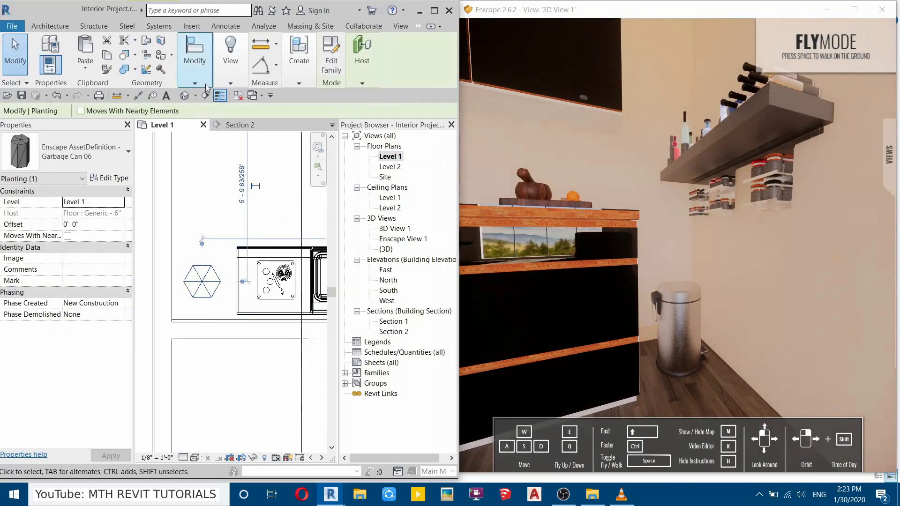
{"action": "left_click", "coordinate": [194, 61]}
{"action": "left_click", "coordinate": [236, 121]}
{"action": "left_click", "coordinate": [163, 254]}
{"action": "left_click", "coordinate": [225, 226]}
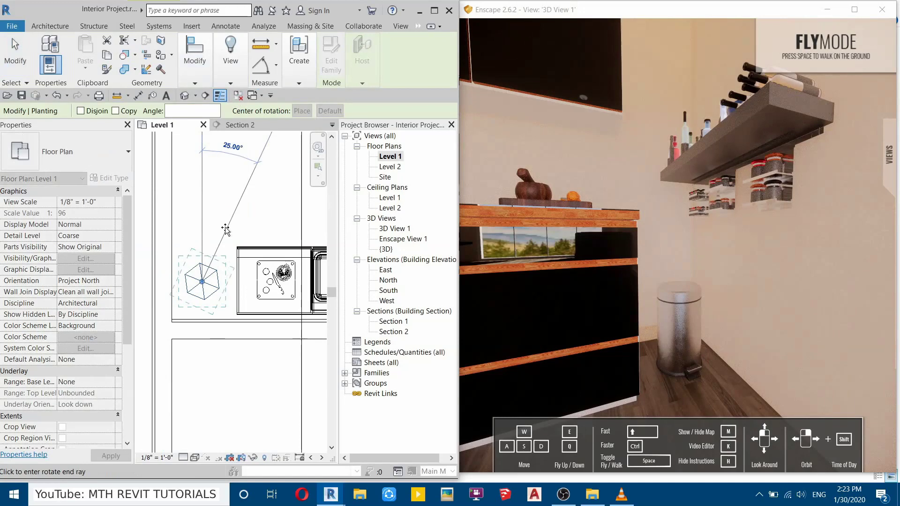
{"action": "left_click", "coordinate": [243, 243]}
- Maximize the Revit window and flip the horizontal section in the Level 1 plan so it looks toward the kitchen
{"action": "scroll", "coordinate": [244, 333], "scroll_direction": "down", "scroll_amount": 2}
{"action": "left_click_drag", "start_coordinate": [750, 295], "coordinate": [855, 297]}
{"action": "scroll", "coordinate": [719, 184], "scroll_direction": "down", "scroll_amount": 2}
{"action": "scroll", "coordinate": [699, 191], "scroll_direction": "up", "scroll_amount": 3}
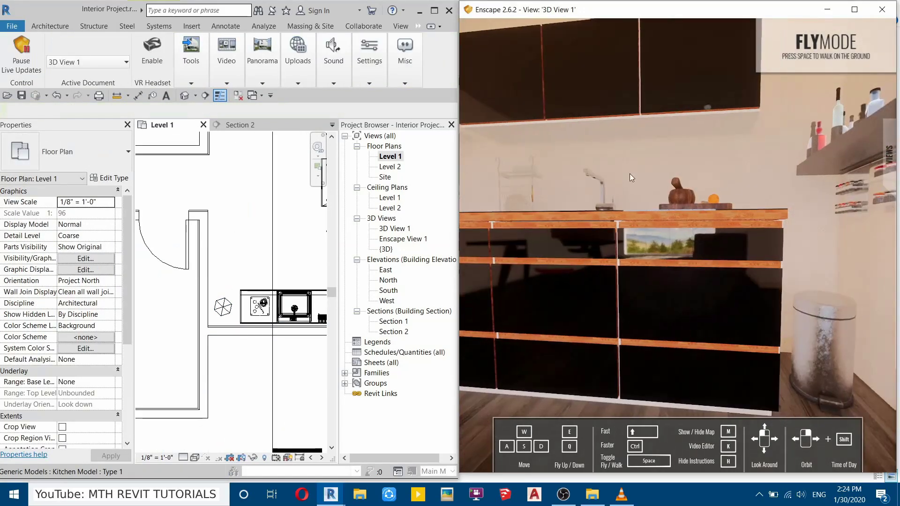
{"action": "left_click", "coordinate": [432, 11]}
{"action": "left_click", "coordinate": [439, 19]}
{"action": "scroll", "coordinate": [484, 228], "scroll_direction": "down", "scroll_amount": 3}
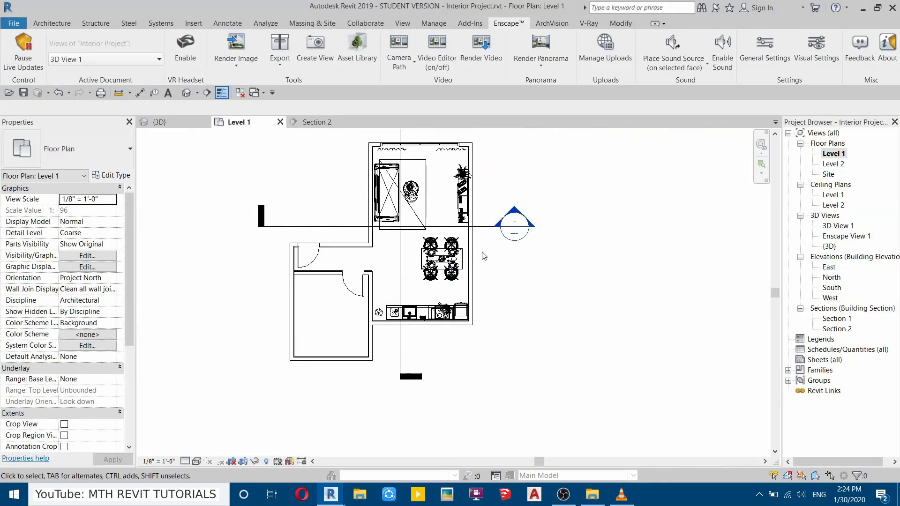
{"action": "left_click", "coordinate": [484, 227]}
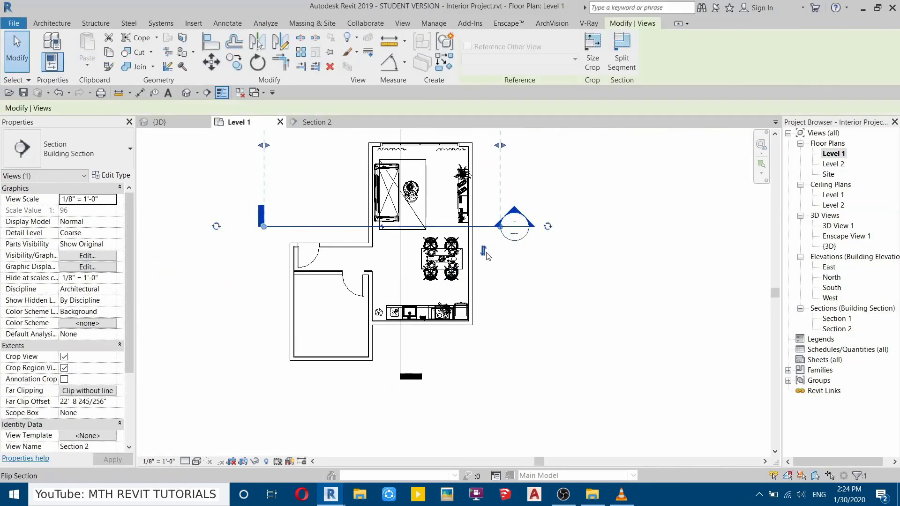
{"action": "left_click", "coordinate": [485, 254]}
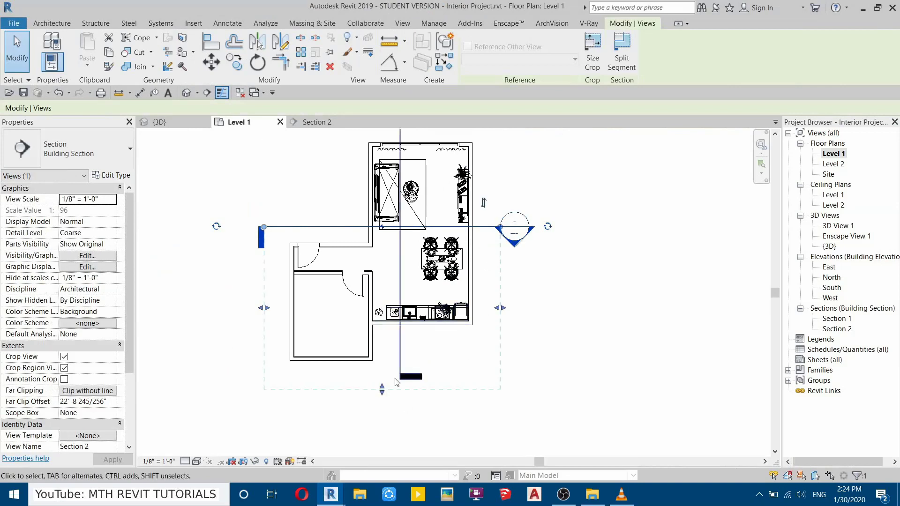
- Open the Section 2 view from its section head and frame the kitchen elevation
{"action": "left_click", "coordinate": [508, 265]}
{"action": "double_click", "coordinate": [515, 250]}
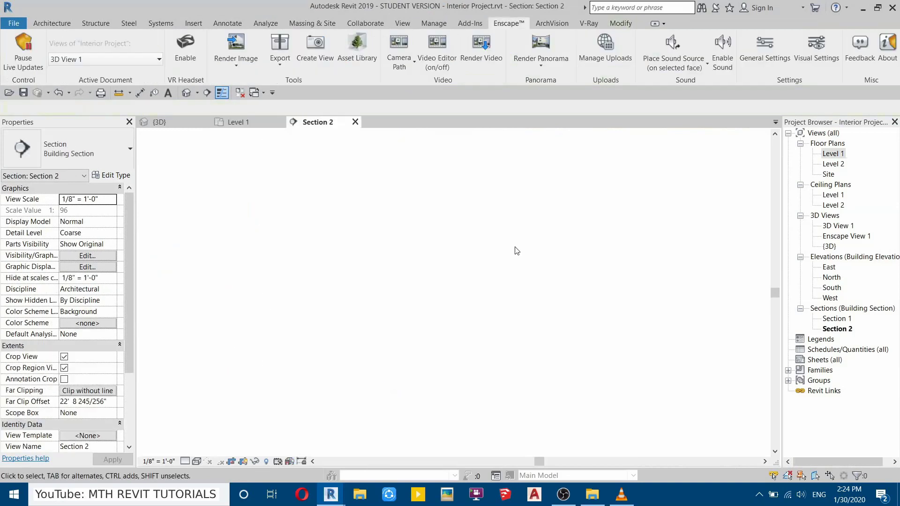
{"action": "scroll", "coordinate": [428, 265], "scroll_direction": "down", "scroll_amount": 5}
{"action": "scroll", "coordinate": [368, 261], "scroll_direction": "up", "scroll_amount": 3}
{"action": "scroll", "coordinate": [368, 262], "scroll_direction": "up", "scroll_amount": 2}
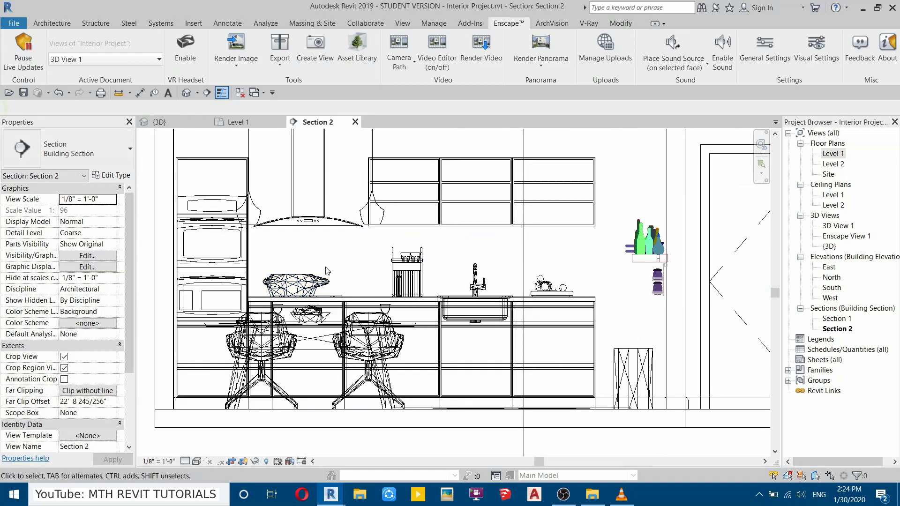
- Start a Split Face on the wall behind the kitchen cabinets in Section 2
{"action": "left_click", "coordinate": [620, 24]}
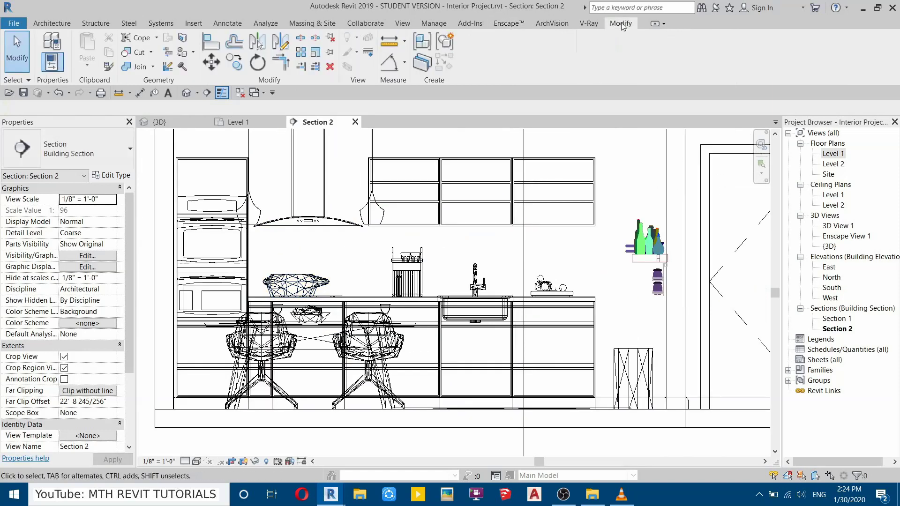
{"action": "left_click", "coordinate": [183, 38]}
{"action": "scroll", "coordinate": [375, 232], "scroll_direction": "down", "scroll_amount": 3}
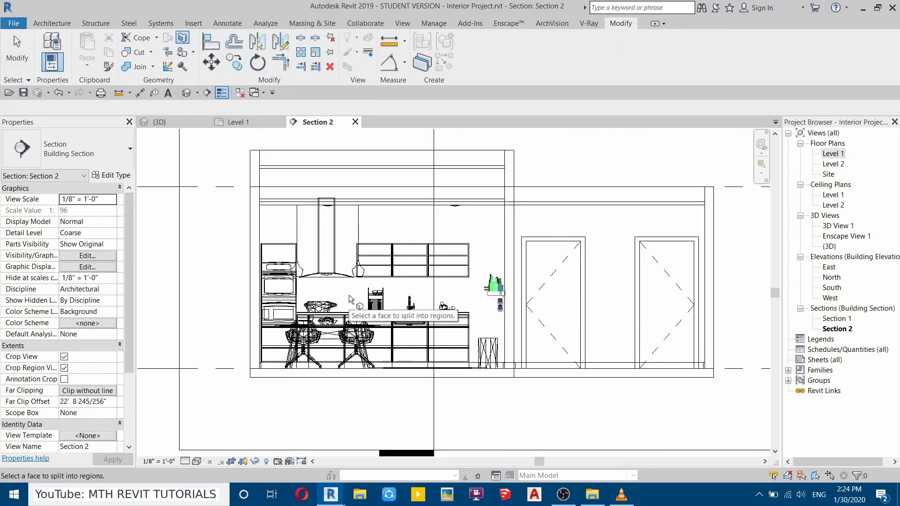
{"action": "left_click", "coordinate": [507, 221]}
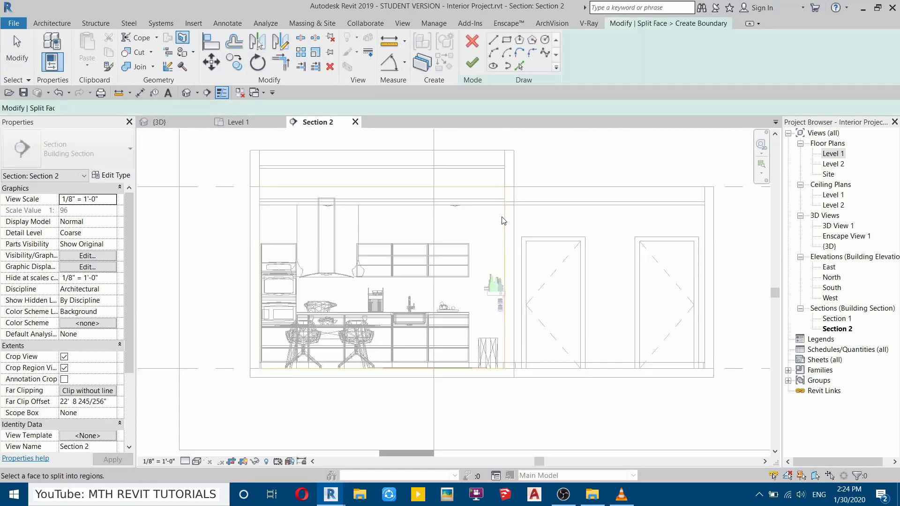
- Try a split boundary line picked from the floor edge with a 4' 6" offset, and delete it
{"action": "left_click", "coordinate": [518, 66]}
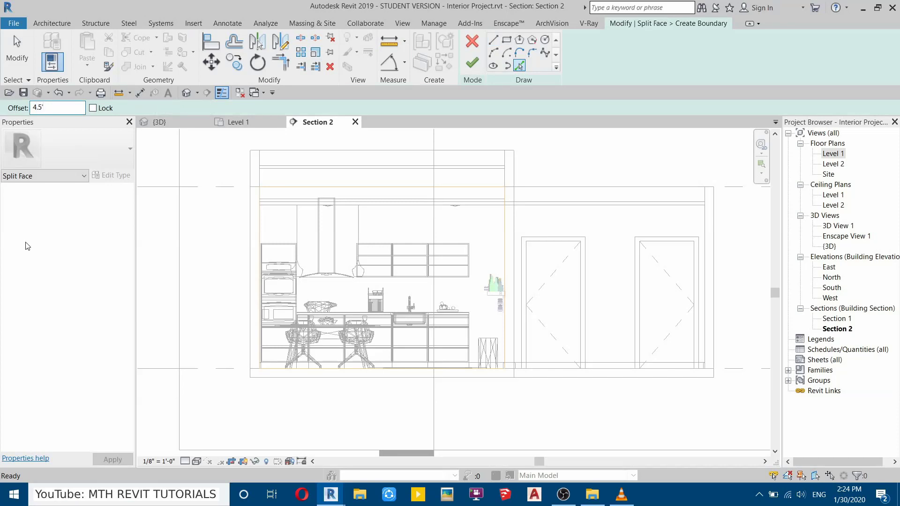
{"action": "scroll", "coordinate": [446, 364], "scroll_direction": "up", "scroll_amount": 2}
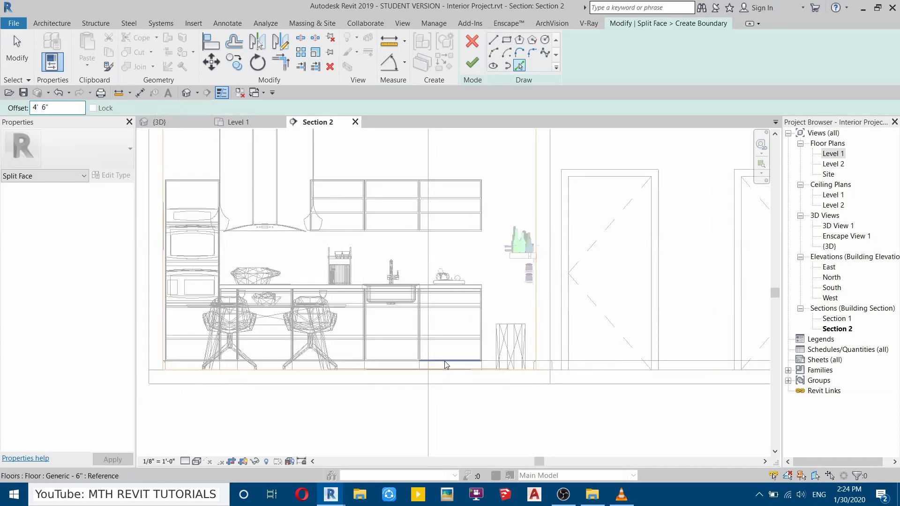
{"action": "left_click", "coordinate": [454, 370]}
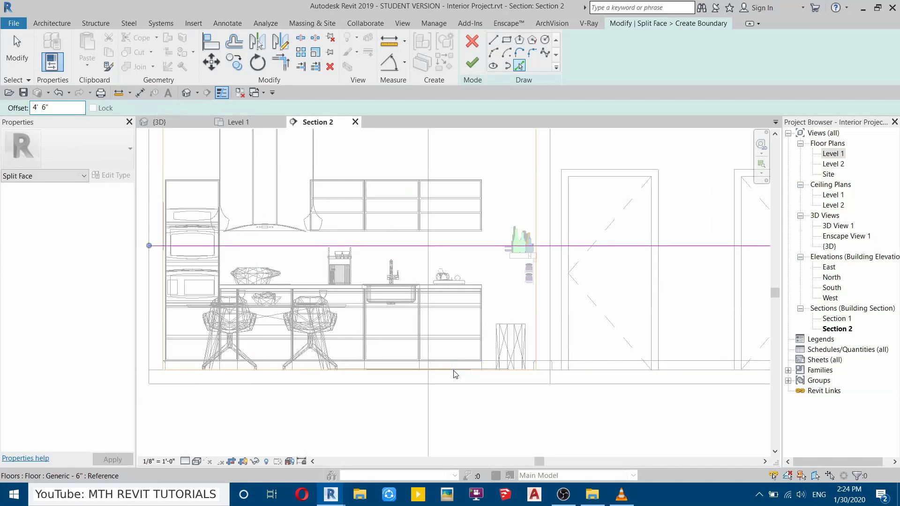
{"action": "middle_click_drag", "start_coordinate": [186, 168], "coordinate": [245, 206]}
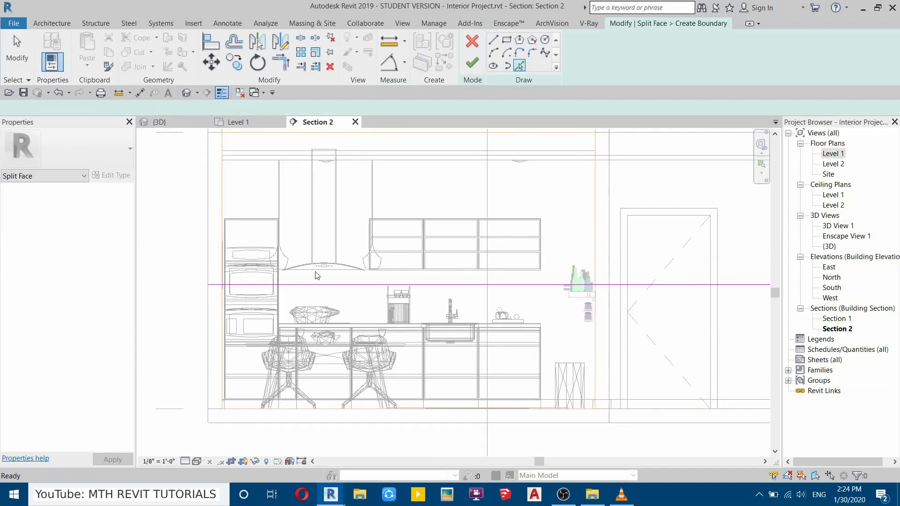
{"action": "key", "text": "Escape"}
{"action": "left_click", "coordinate": [315, 285]}
{"action": "key", "text": "Delete"}
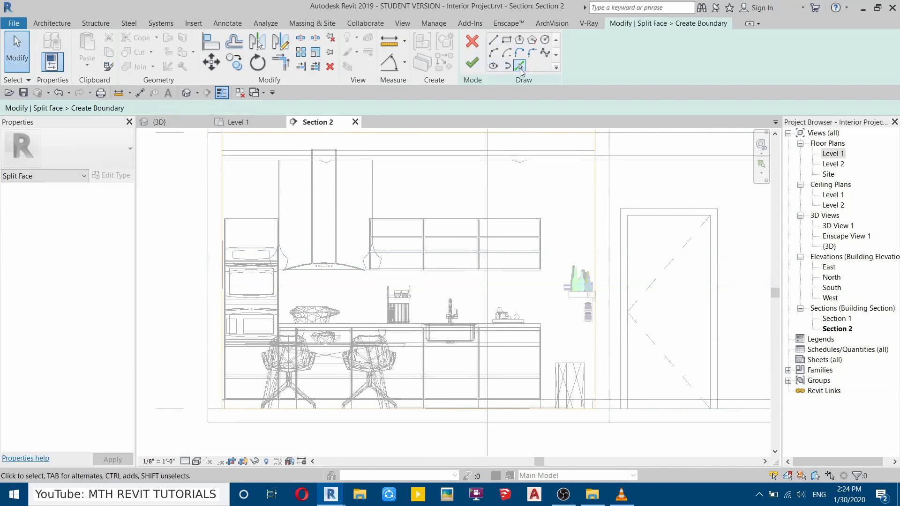
- Add a split boundary line offset 4' 0" above the kitchen floor edge using Pick Lines
{"action": "left_click", "coordinate": [520, 66]}
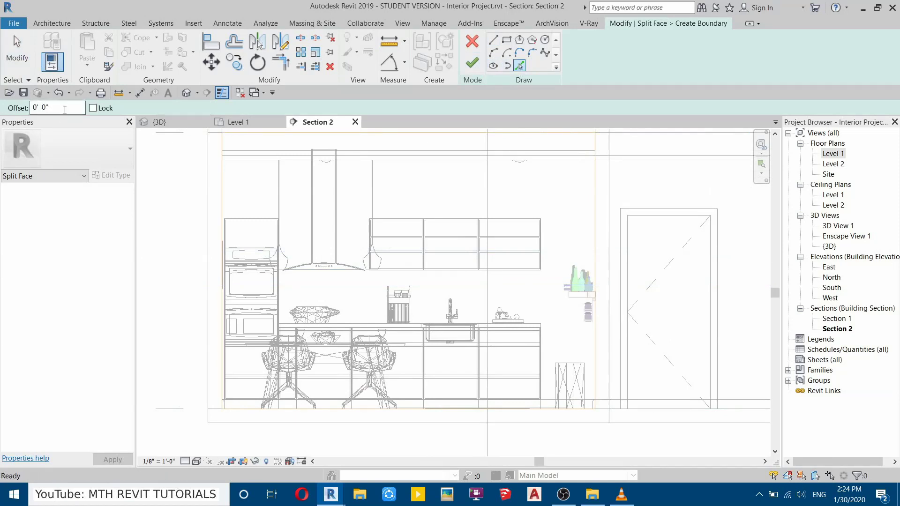
{"action": "type", "text": "4"}
{"action": "key", "text": "Return"}
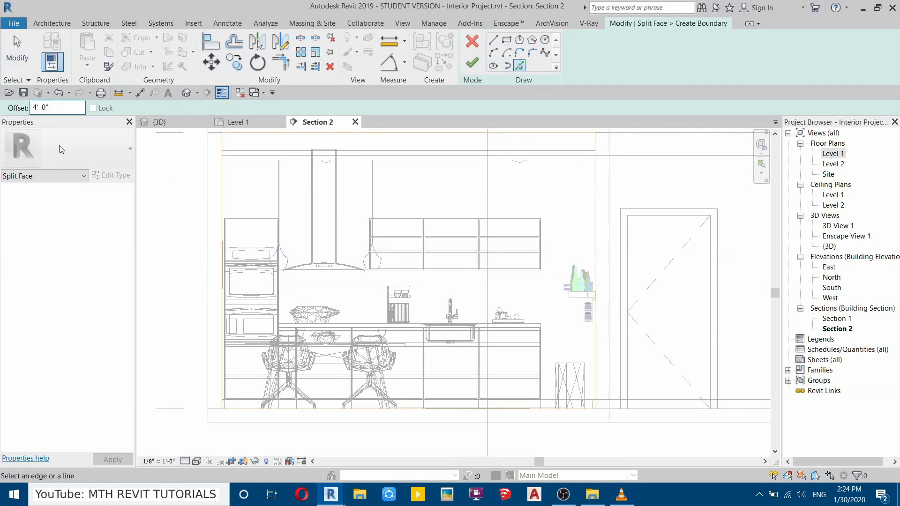
{"action": "left_click", "coordinate": [506, 406]}
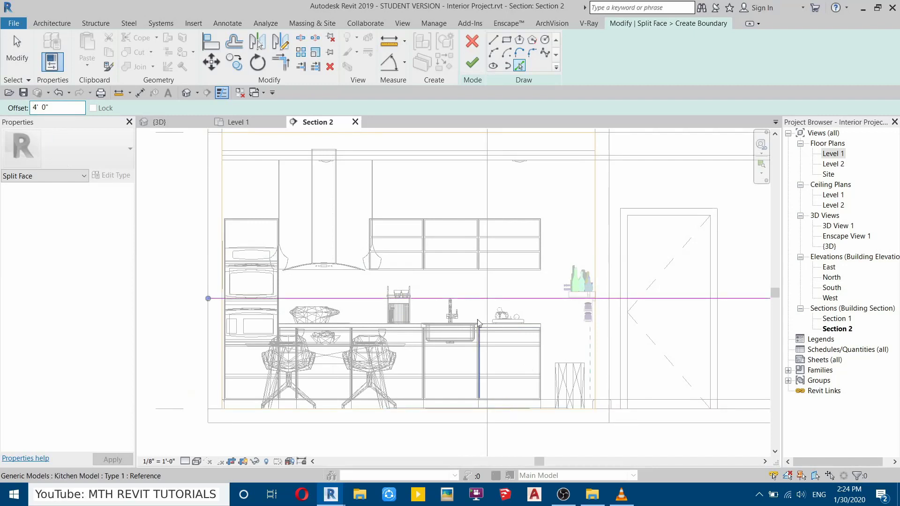
{"action": "key", "text": "Escape"}
- Shorten the boundary line at the bottle shelf side so it ends on the kitchen wall face's edge
{"action": "scroll", "coordinate": [309, 285], "scroll_direction": "down", "scroll_amount": 3}
{"action": "left_click", "coordinate": [466, 295]}
{"action": "scroll", "coordinate": [591, 282], "scroll_direction": "up", "scroll_amount": 2}
{"action": "left_click_drag", "start_coordinate": [686, 298], "coordinate": [410, 300]}
{"action": "scroll", "coordinate": [410, 299], "scroll_direction": "up", "scroll_amount": 1}
{"action": "middle_click_drag", "start_coordinate": [409, 299], "coordinate": [540, 277]}
{"action": "left_click_drag", "start_coordinate": [540, 277], "coordinate": [538, 277]}
{"action": "scroll", "coordinate": [537, 196], "scroll_direction": "up", "scroll_amount": 2}
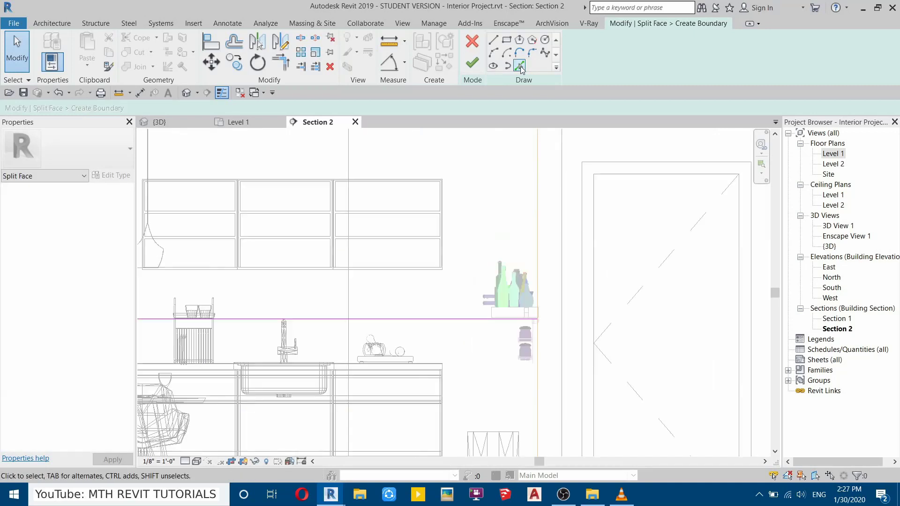
- Add a second boundary line offset 0' 4" above the first one using Pick Lines
{"action": "left_click", "coordinate": [519, 66]}
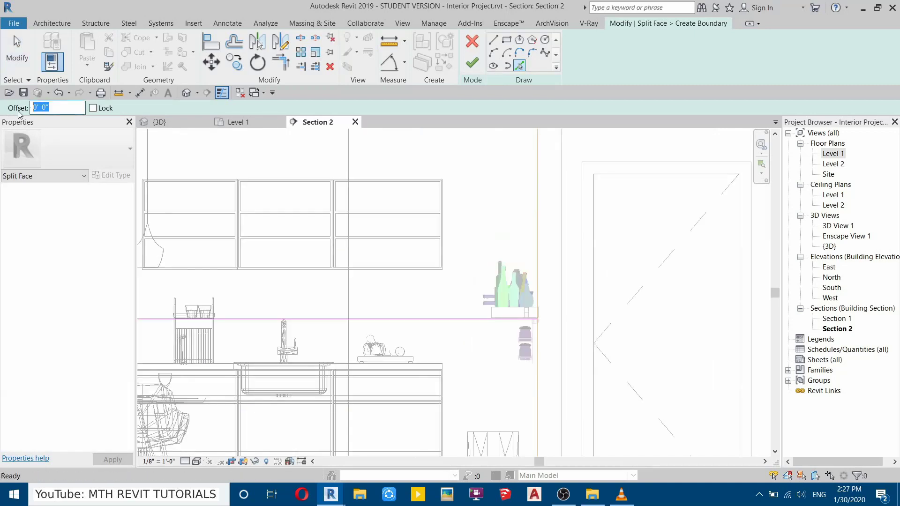
{"action": "key", "text": "Return"}
{"action": "left_click", "coordinate": [265, 318]}
{"action": "scroll", "coordinate": [592, 295], "scroll_direction": "down", "scroll_amount": 2}
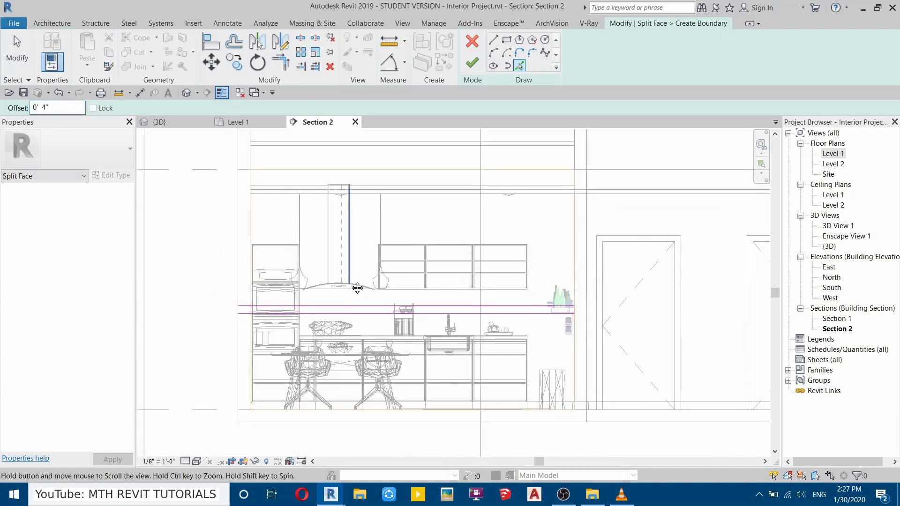
{"action": "key", "text": "Escape"}
- Try to finish the split-face sketch, then continue sketching from the error dialog
{"action": "left_click", "coordinate": [473, 64]}
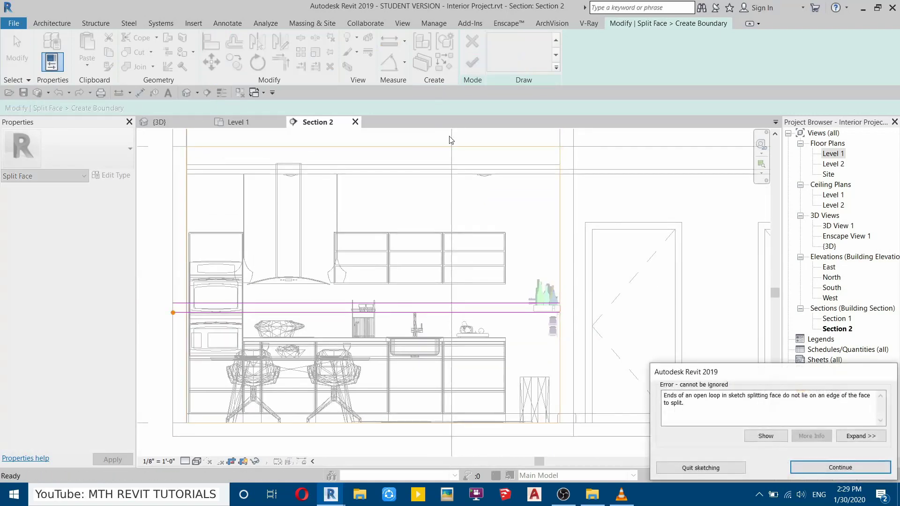
{"action": "left_click", "coordinate": [686, 396]}
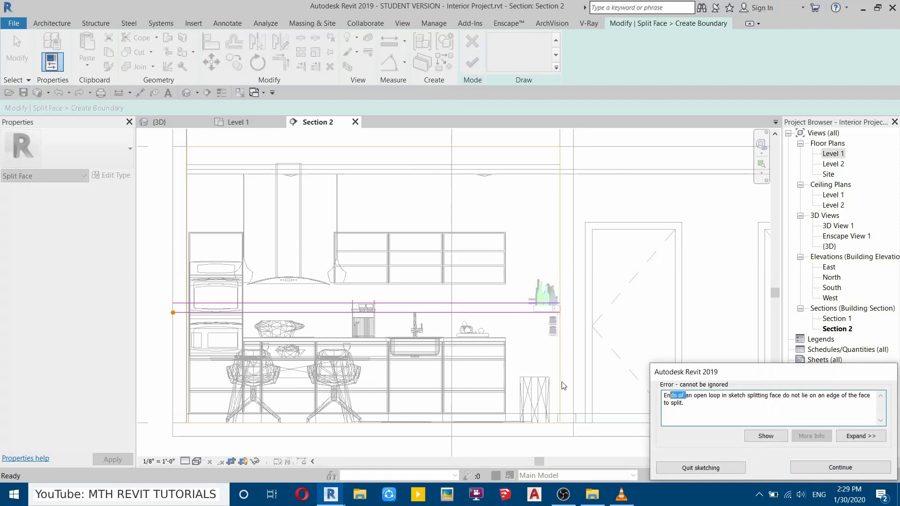
{"action": "left_click", "coordinate": [820, 468]}
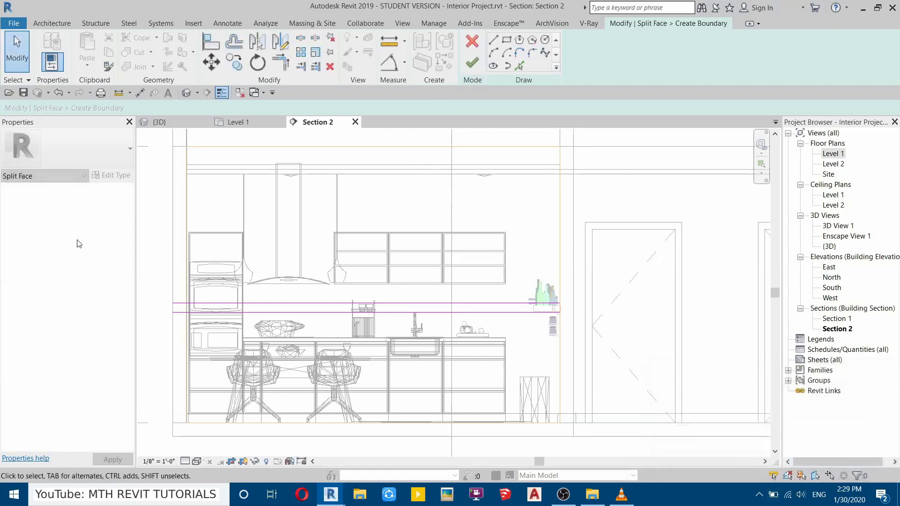
- Shorten both boundary lines at the oven cabinet side to the wall face's edge and finish the split face
{"action": "scroll", "coordinate": [281, 328], "scroll_direction": "up", "scroll_amount": 5}
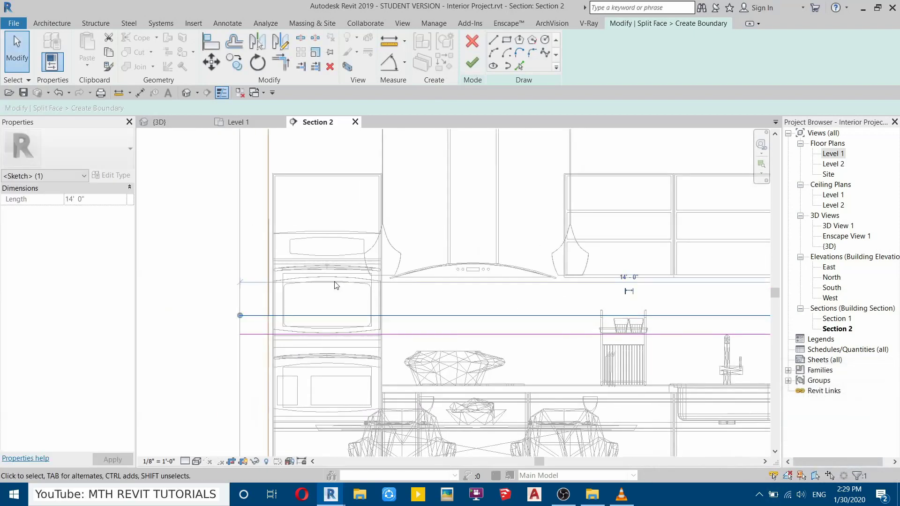
{"action": "scroll", "coordinate": [239, 314], "scroll_direction": "up", "scroll_amount": 2}
{"action": "left_click", "coordinate": [282, 319]}
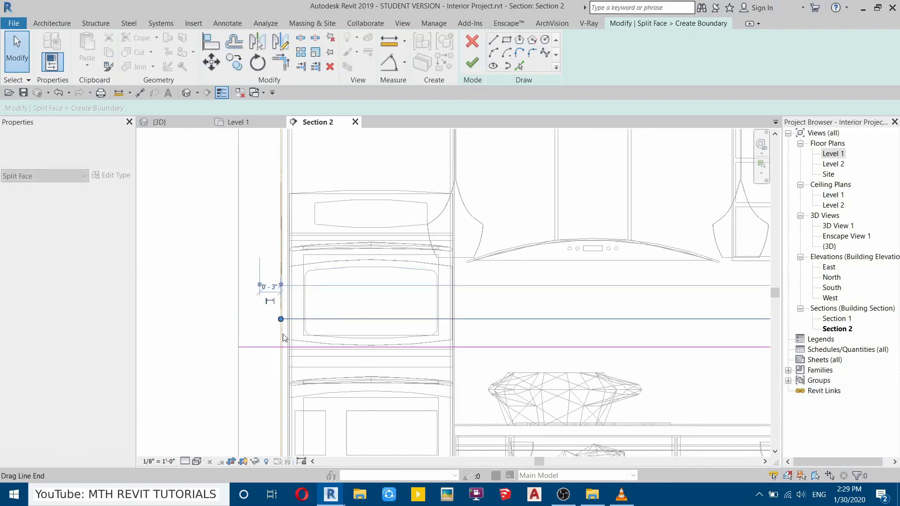
{"action": "key", "text": "Escape"}
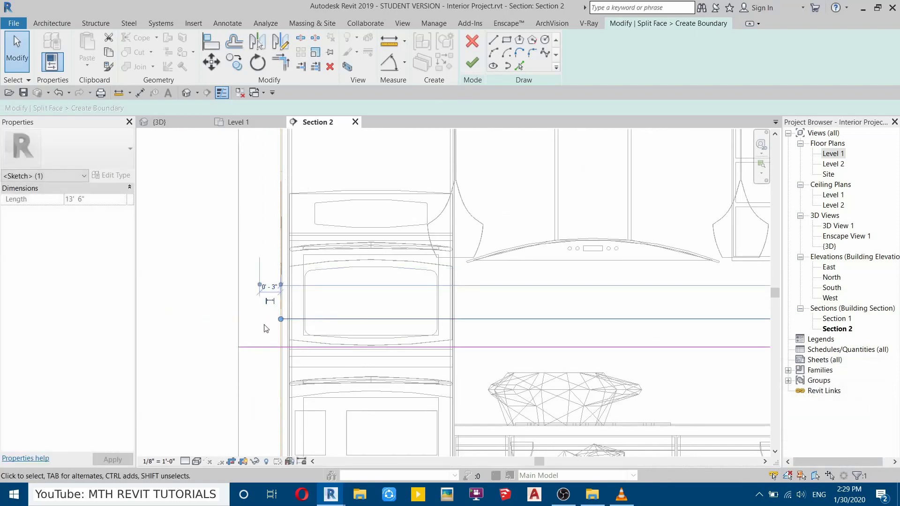
{"action": "mouse_move", "coordinate": [281, 319]}
{"action": "left_mouse_down"}
{"action": "mouse_move", "coordinate": [238, 347]}
{"action": "mouse_move", "coordinate": [281, 347]}
{"action": "left_mouse_up"}
{"action": "left_click", "coordinate": [315, 219]}
{"action": "scroll", "coordinate": [219, 273], "scroll_direction": "down", "scroll_amount": 3}
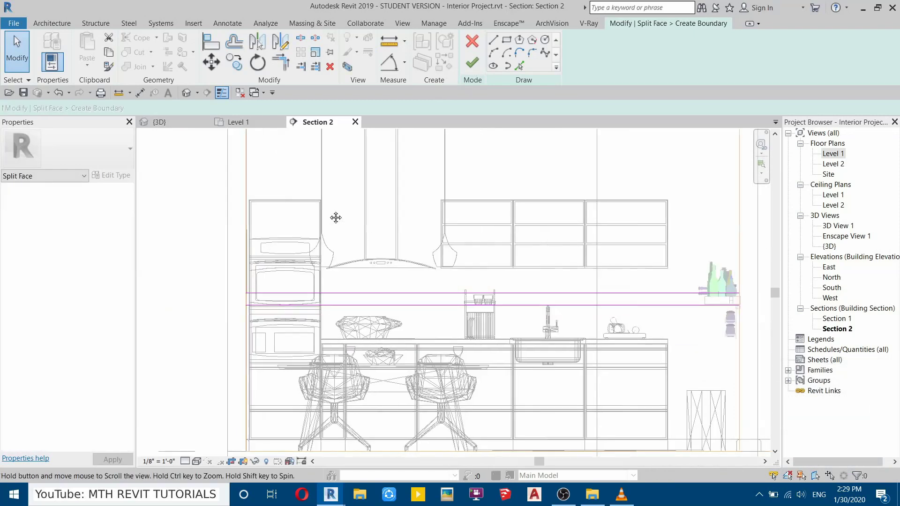
{"action": "middle_click_drag", "start_coordinate": [336, 217], "coordinate": [330, 219]}
{"action": "left_click", "coordinate": [472, 63]}
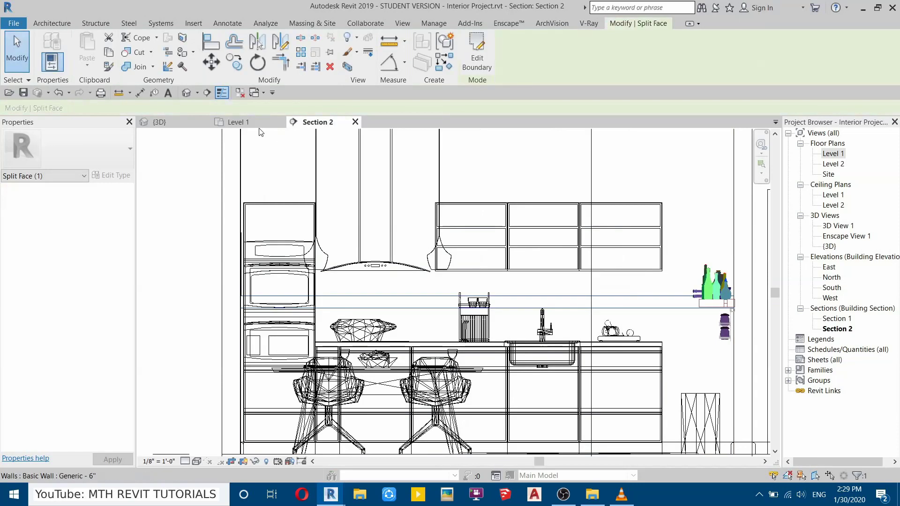
- Isolate the kitchen's back wall in the default 3D view with a selection box and turn the view toward the cabinets
{"action": "left_click", "coordinate": [186, 93]}
{"action": "scroll", "coordinate": [353, 235], "scroll_direction": "down", "scroll_amount": 1}
{"action": "middle_click_drag", "start_coordinate": [392, 218], "coordinate": [314, 270]}
{"action": "left_click", "coordinate": [415, 200]}
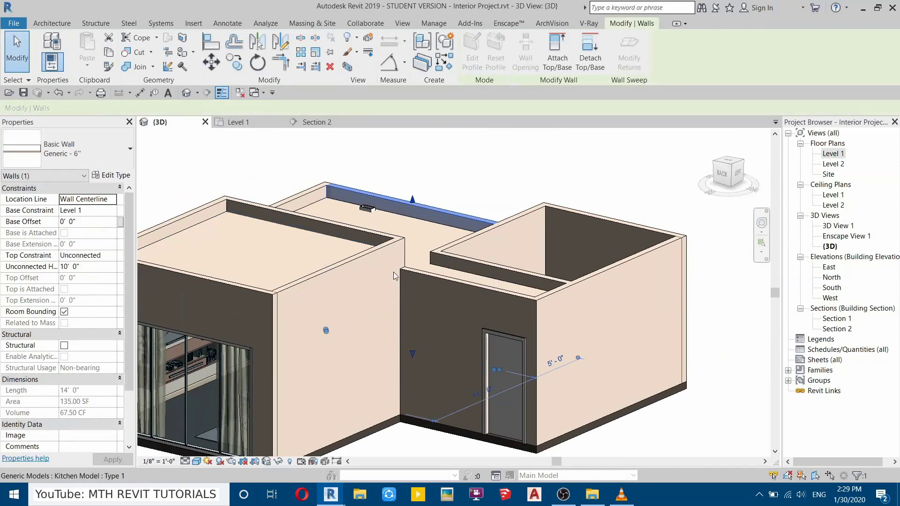
{"action": "key", "text": "b"}
{"action": "key", "text": "x"}
{"action": "middle_click_drag", "start_coordinate": [493, 270], "coordinate": [492, 293], "text": "shift"}
{"action": "key", "text": "Escape"}
{"action": "scroll", "coordinate": [506, 297], "scroll_direction": "up", "scroll_amount": 3}
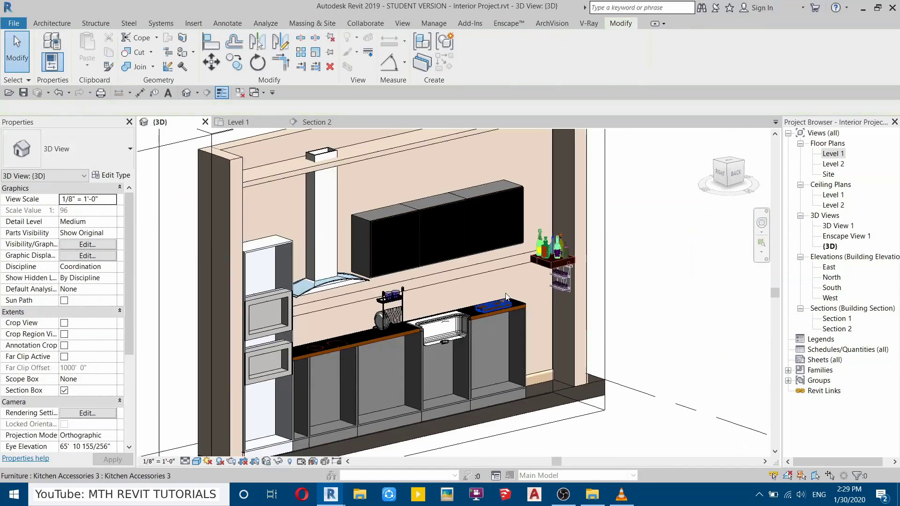
- Create a new project material and name it 008 Tiles
{"action": "left_click", "coordinate": [434, 23]}
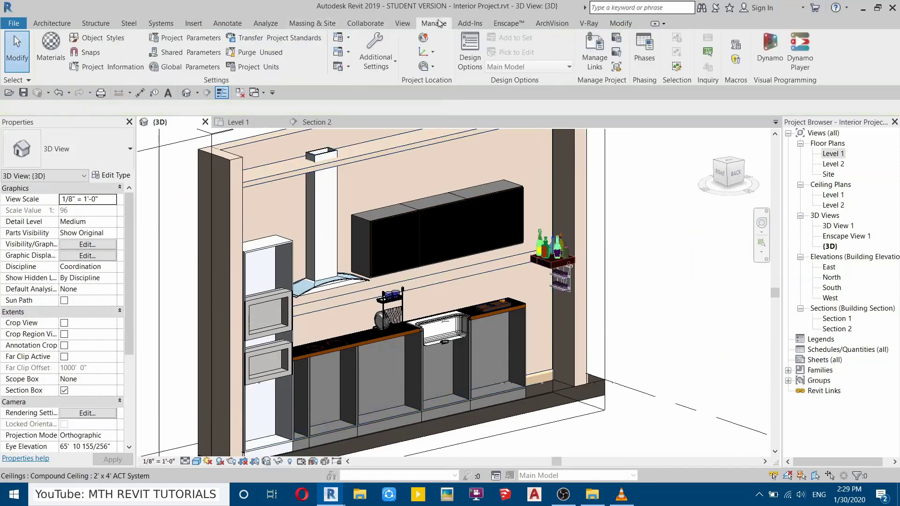
{"action": "left_click", "coordinate": [58, 45]}
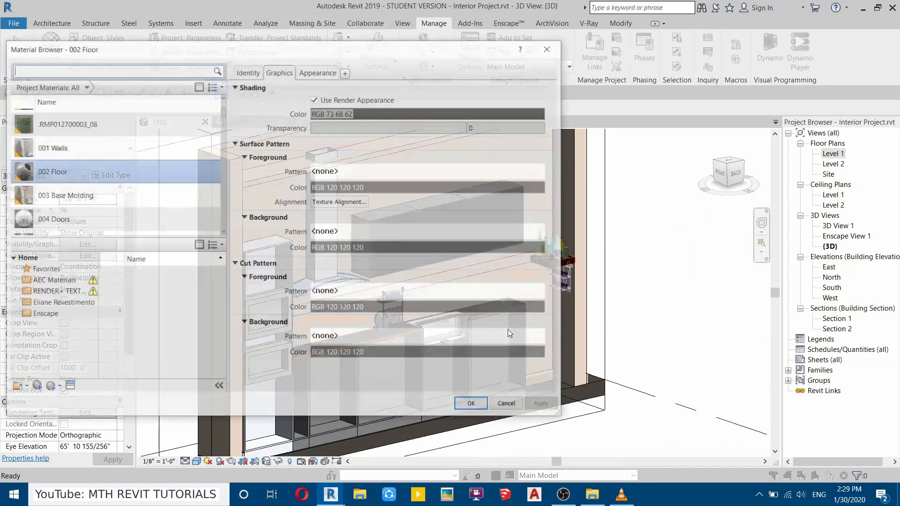
{"action": "left_click", "coordinate": [35, 387]}
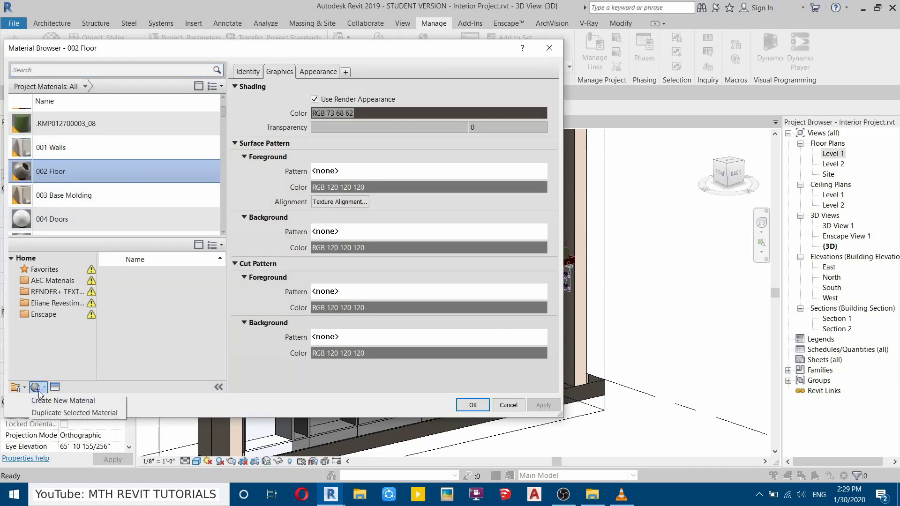
{"action": "left_click", "coordinate": [57, 398]}
{"action": "right_click", "coordinate": [63, 171]}
{"action": "left_click", "coordinate": [78, 202]}
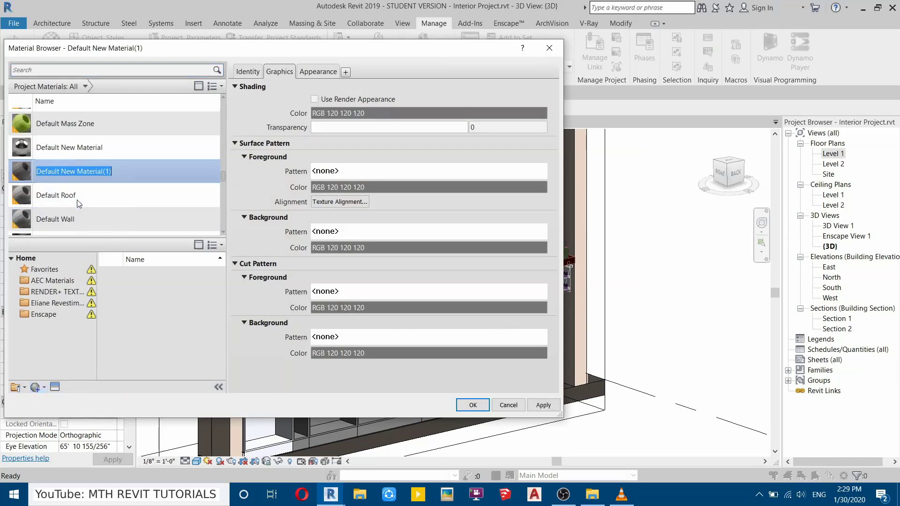
{"action": "type", "text": "008 Tiles"}
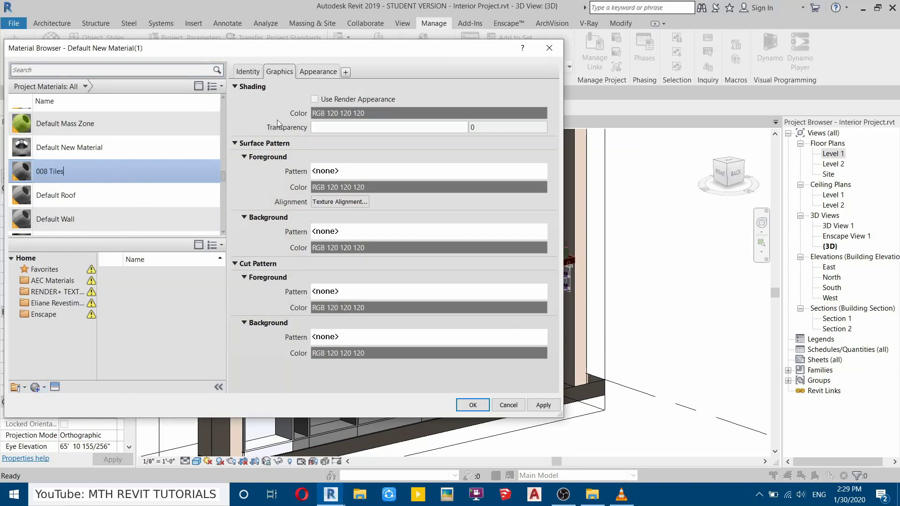
- Turn on Use Render Appearance for 008 Tiles and assign Kitchen Tiles.jpg as its appearance image
{"action": "left_click", "coordinate": [314, 98]}
{"action": "left_click", "coordinate": [317, 72]}
{"action": "left_click", "coordinate": [375, 196]}
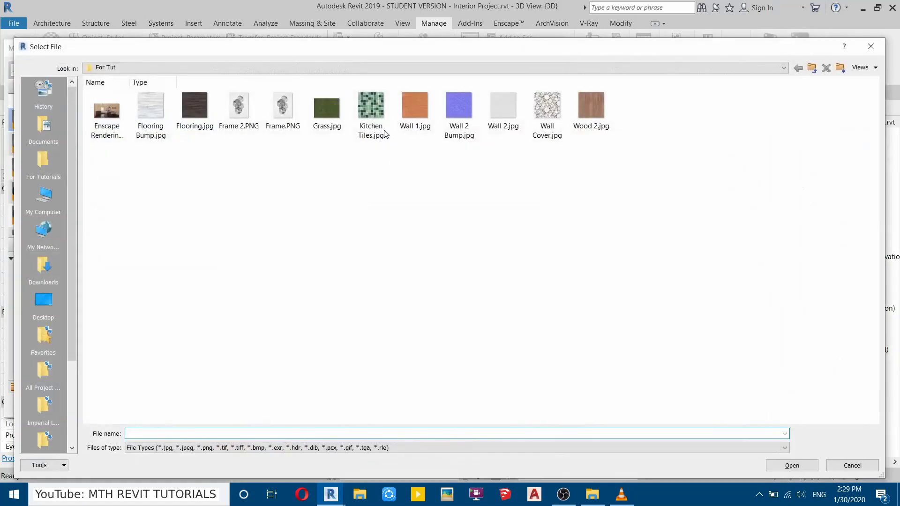
{"action": "double_click", "coordinate": [385, 134]}
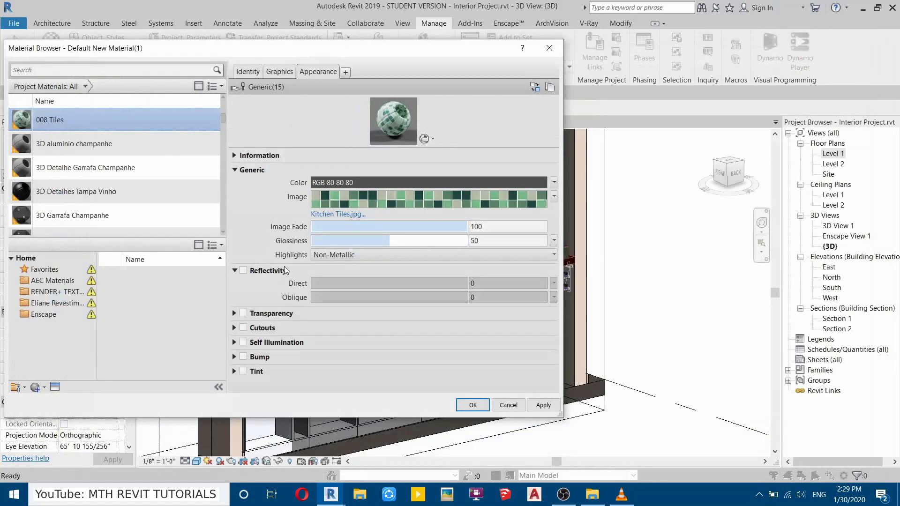
- Accept the tile texture with a 1'-0" sample size and set the material's glossiness to 77
{"action": "left_click", "coordinate": [348, 200]}
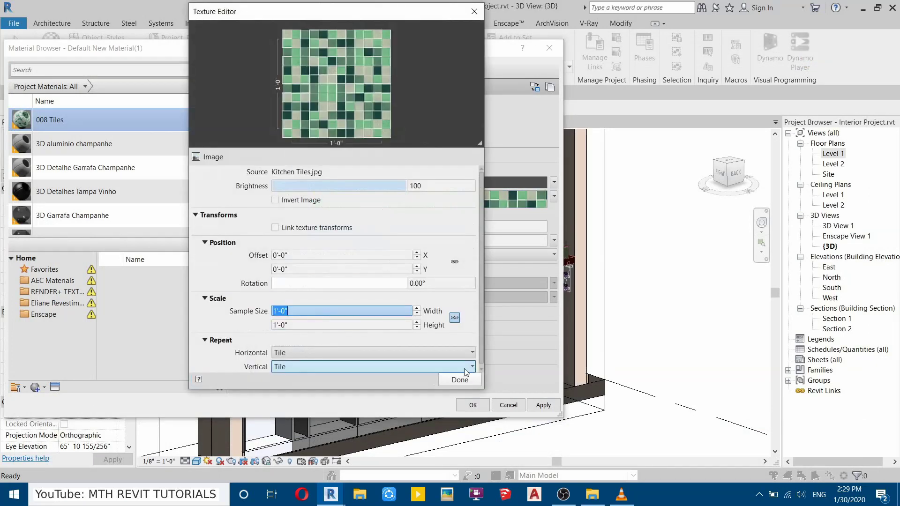
{"action": "left_click", "coordinate": [460, 380]}
{"action": "left_click_drag", "start_coordinate": [377, 239], "coordinate": [416, 240]}
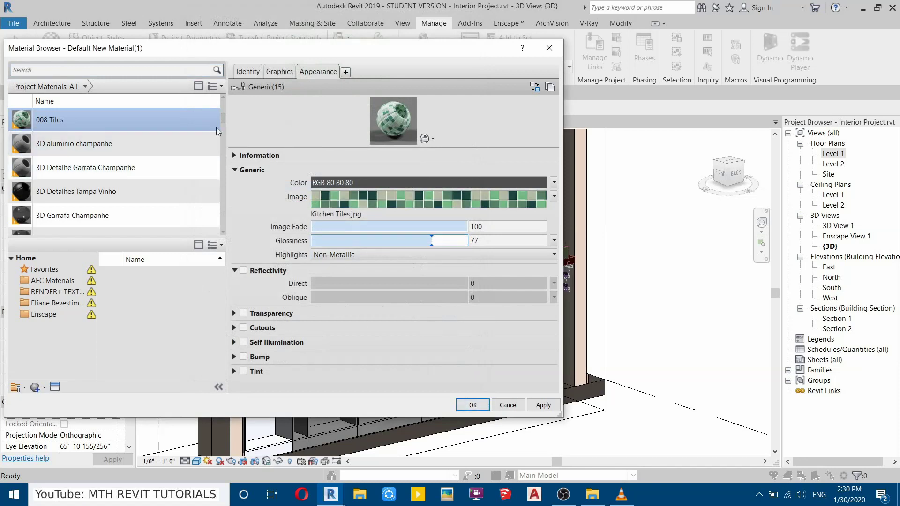
- Duplicate 008 Tiles as 008 Tiles 2, give the copy its own appearance asset, and dim its texture image brightness to 44
{"action": "right_click", "coordinate": [44, 120]}
{"action": "left_click", "coordinate": [73, 137]}
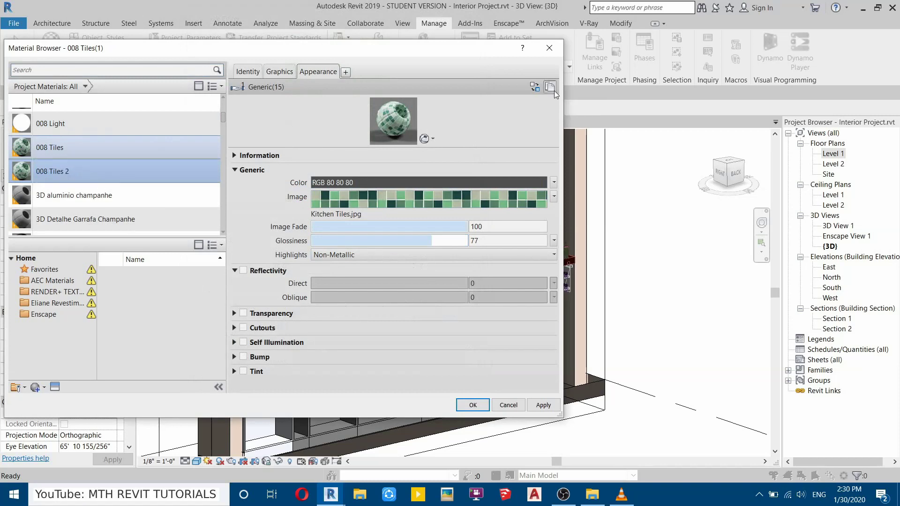
{"action": "left_click", "coordinate": [432, 193]}
{"action": "left_click_drag", "start_coordinate": [329, 185], "coordinate": [251, 186]}
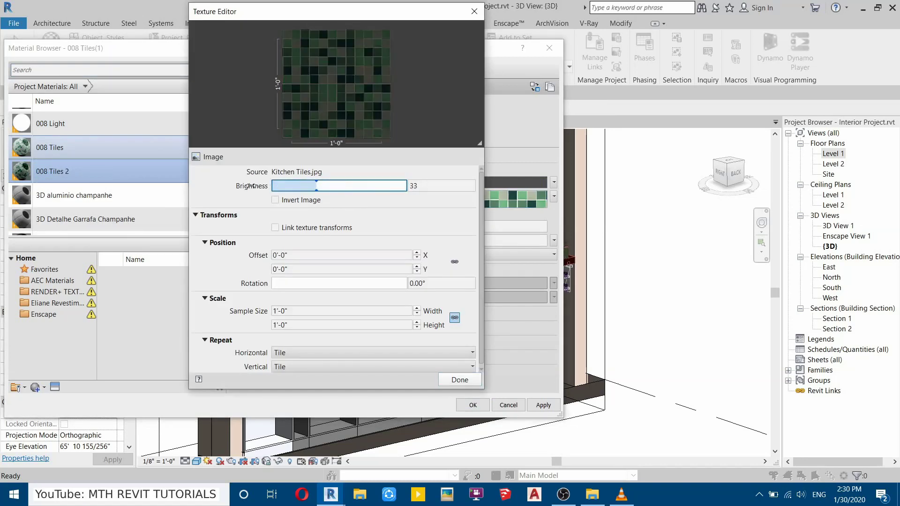
{"action": "left_click", "coordinate": [447, 370]}
{"action": "left_click", "coordinate": [483, 378]}
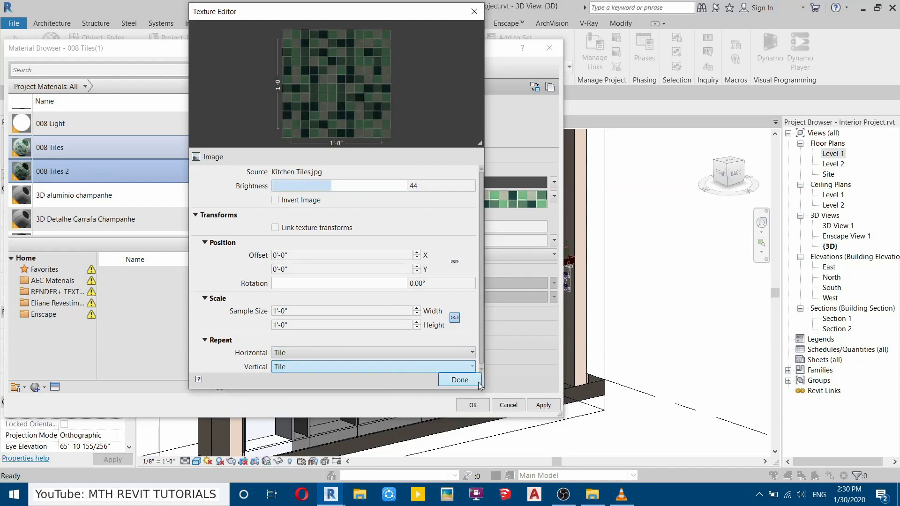
{"action": "left_click", "coordinate": [469, 380]}
{"action": "left_click", "coordinate": [471, 405]}
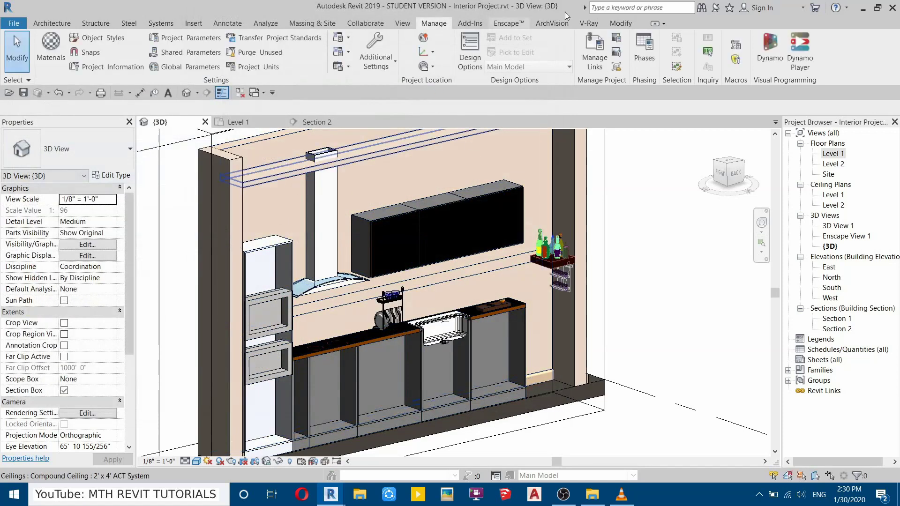
- Paint the back wall region behind the counter with 008 Tiles and set the 3D view to a realistic visual style
{"action": "left_click", "coordinate": [621, 23]}
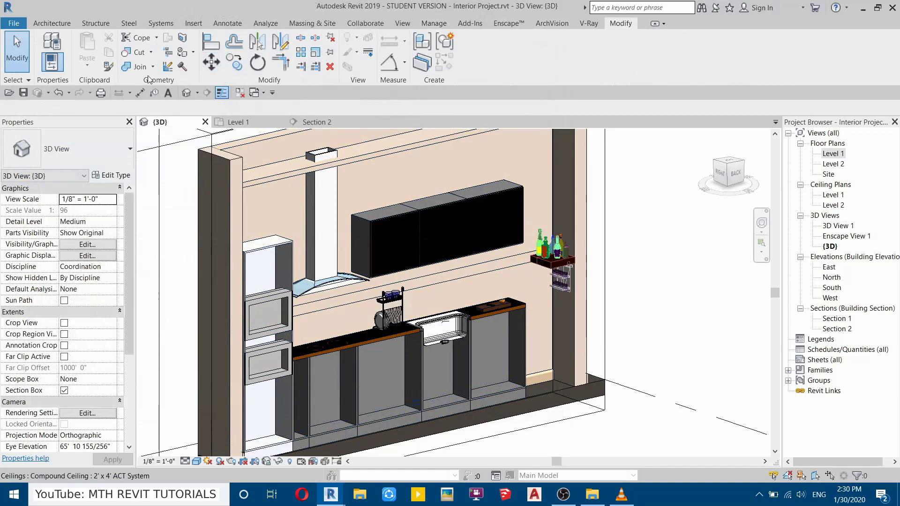
{"action": "left_click", "coordinate": [182, 55]}
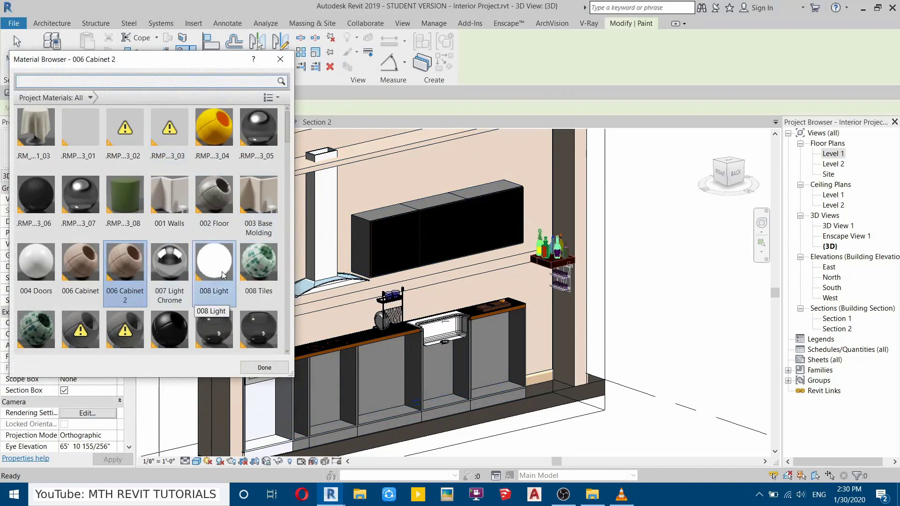
{"action": "left_click", "coordinate": [265, 270]}
{"action": "left_click", "coordinate": [546, 307]}
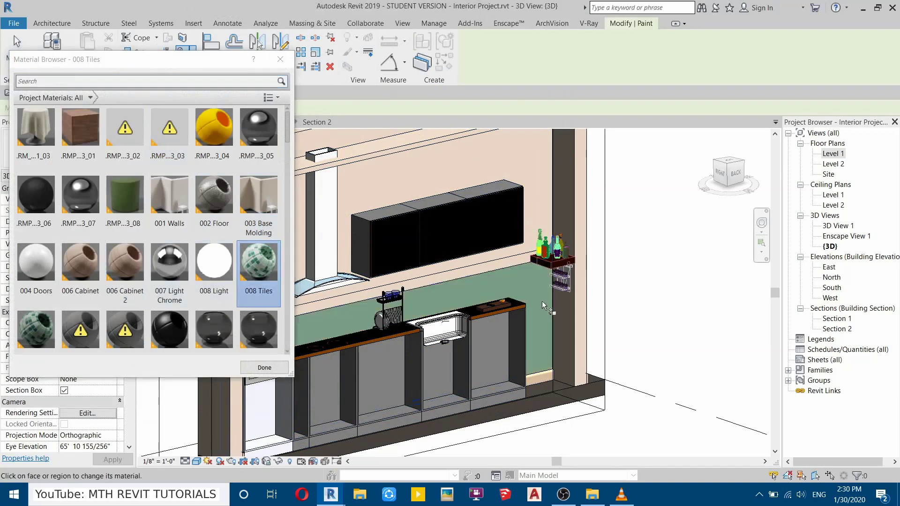
{"action": "left_click", "coordinate": [198, 464]}
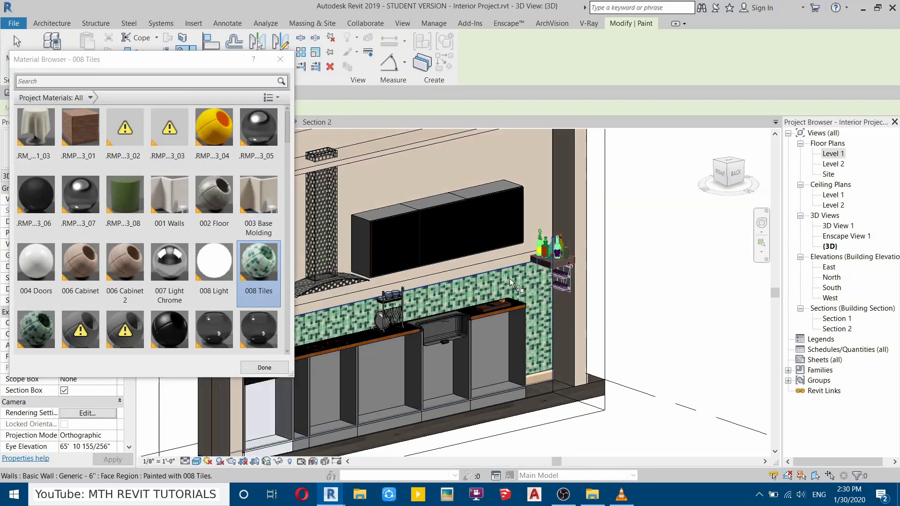
- Paint the narrow strip above the tiled back wall region with 008 Tiles 2 and end the Paint command
{"action": "scroll", "coordinate": [511, 282], "scroll_direction": "up", "scroll_amount": 4}
{"action": "mouse_move", "coordinate": [556, 221]}
{"action": "middle_mouse_down"}
{"action": "mouse_move", "coordinate": [583, 261]}
{"action": "mouse_move", "coordinate": [586, 221]}
{"action": "middle_mouse_up"}
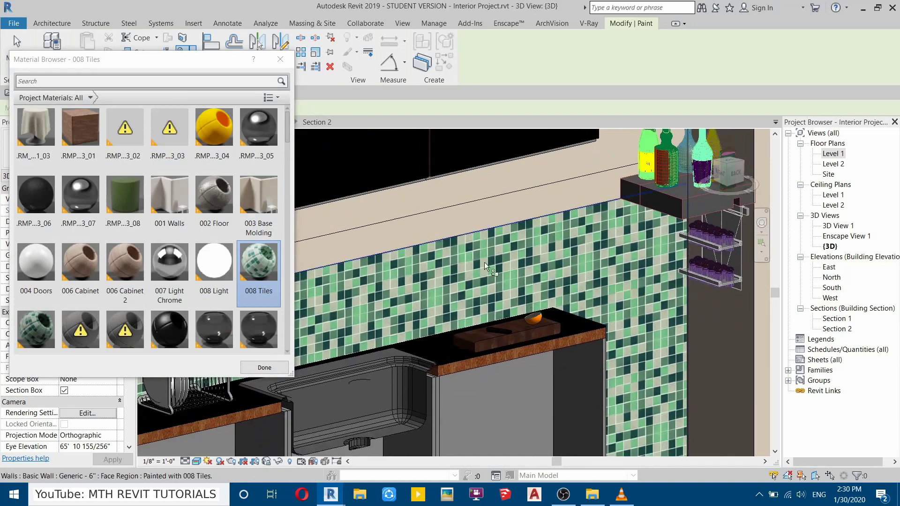
{"action": "scroll", "coordinate": [169, 324], "scroll_direction": "down", "scroll_amount": 1}
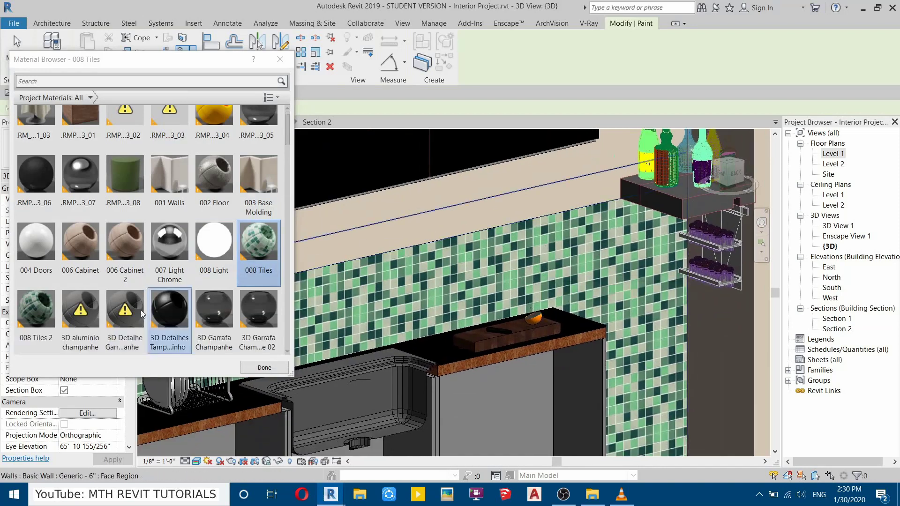
{"action": "left_click", "coordinate": [57, 319]}
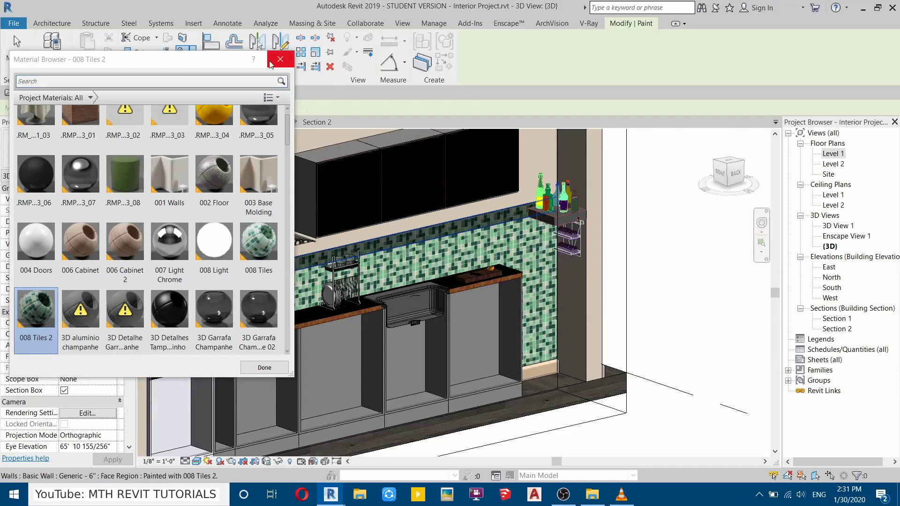
{"action": "left_click", "coordinate": [280, 59]}
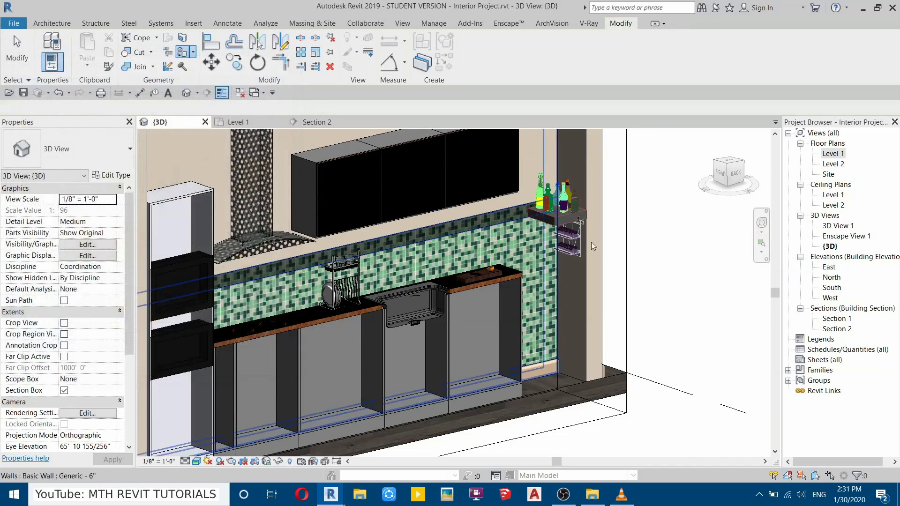
- Set the texture sample size of material 008 Tiles 2 to 2'-0"
{"action": "left_click", "coordinate": [14, 36]}
{"action": "left_click", "coordinate": [311, 25]}
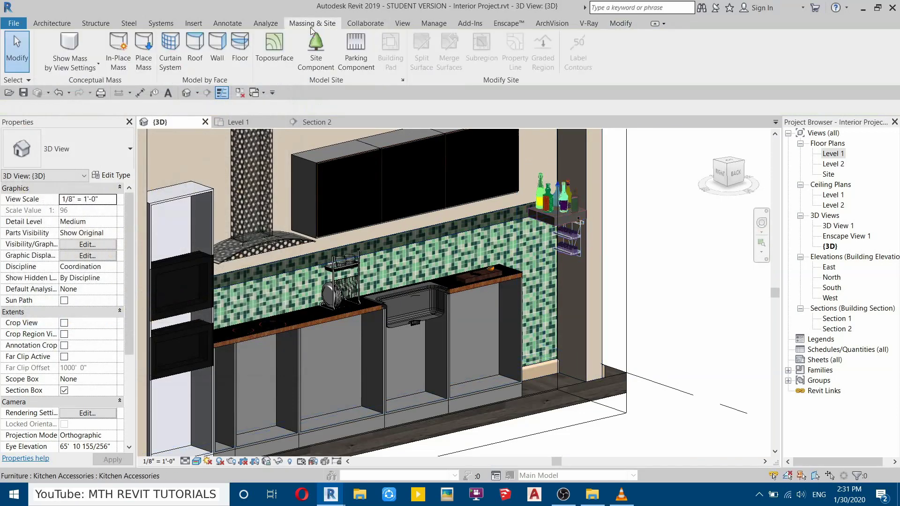
{"action": "left_click", "coordinate": [434, 24]}
{"action": "left_click", "coordinate": [49, 61]}
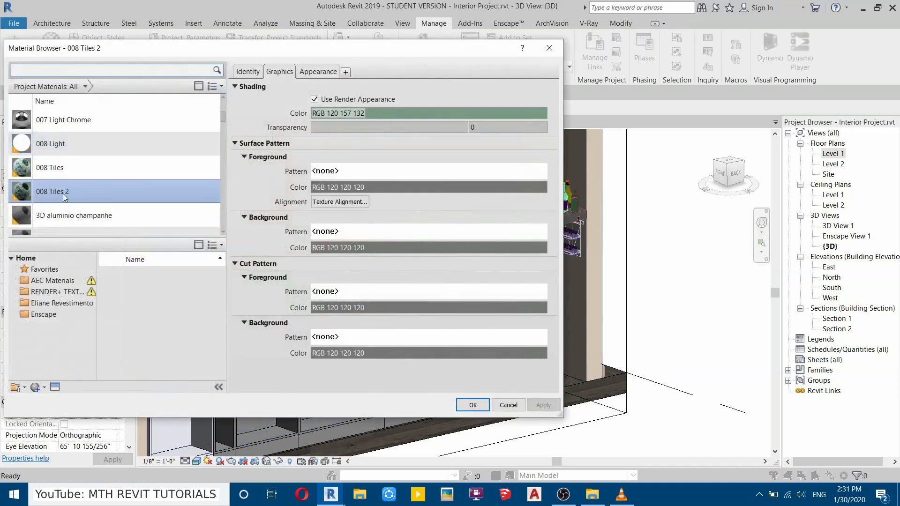
{"action": "right_click", "coordinate": [51, 193]}
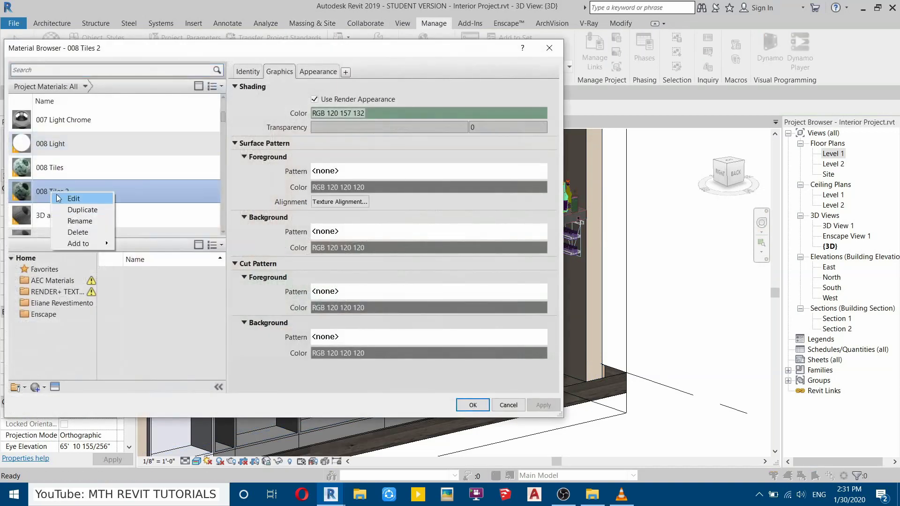
{"action": "left_click", "coordinate": [304, 75]}
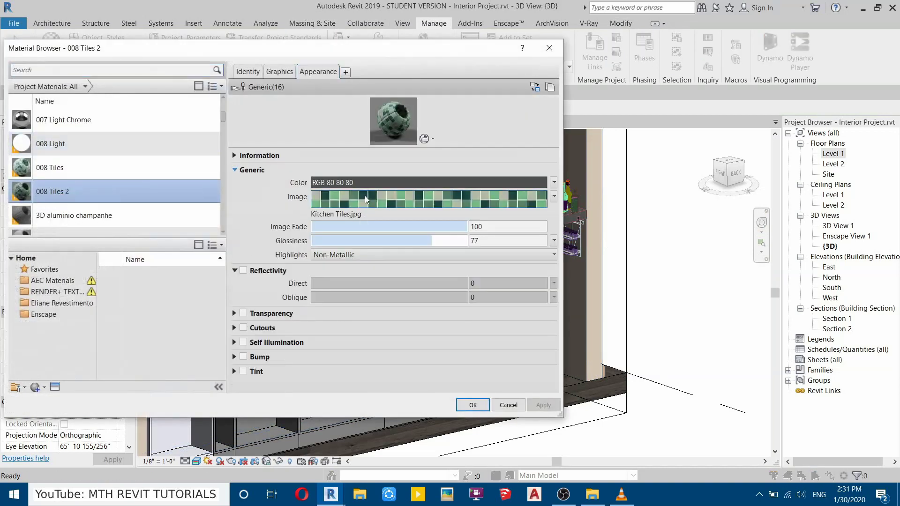
{"action": "left_click", "coordinate": [365, 197]}
{"action": "double_click", "coordinate": [299, 311]}
{"action": "type", "text": "2"}
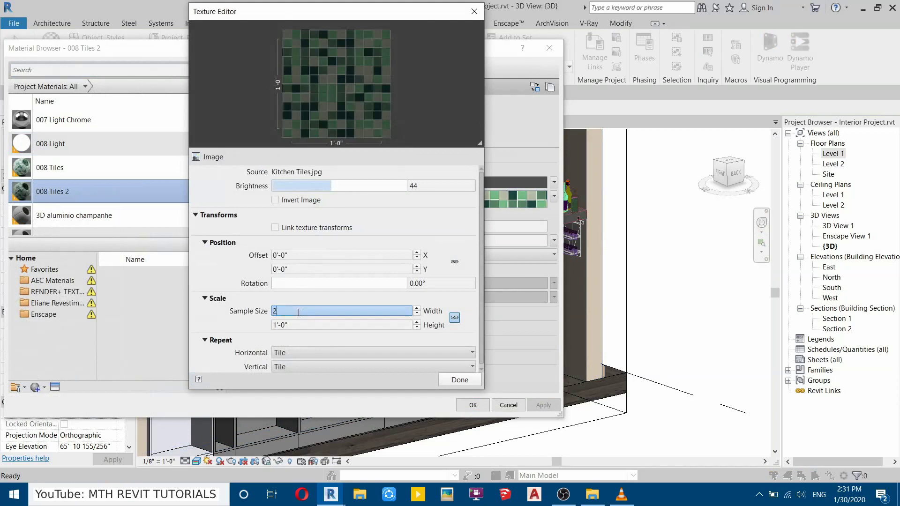
{"action": "left_click", "coordinate": [460, 380]}
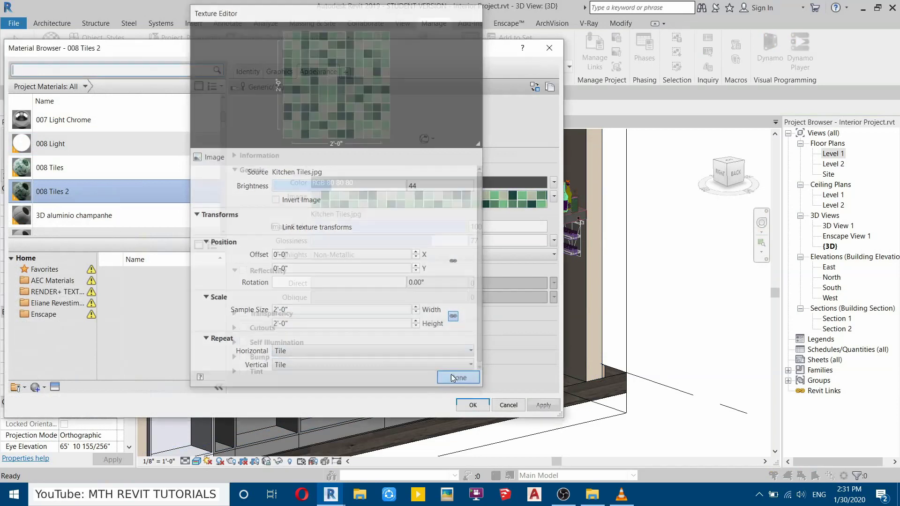
- Set the texture sample size of material 008 Tiles to 2'-0" and save the material changes
{"action": "left_click", "coordinate": [70, 170]}
{"action": "left_click", "coordinate": [350, 200]}
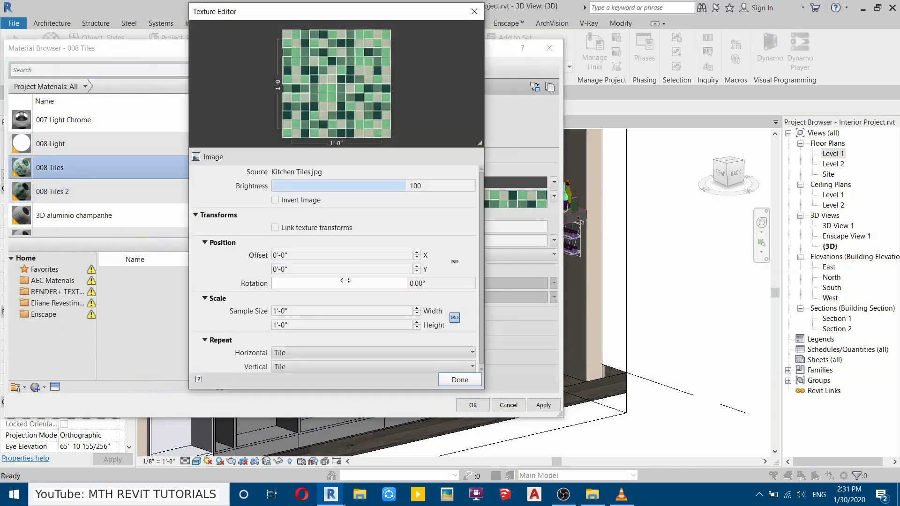
{"action": "double_click", "coordinate": [314, 310]}
{"action": "type", "text": "2"}
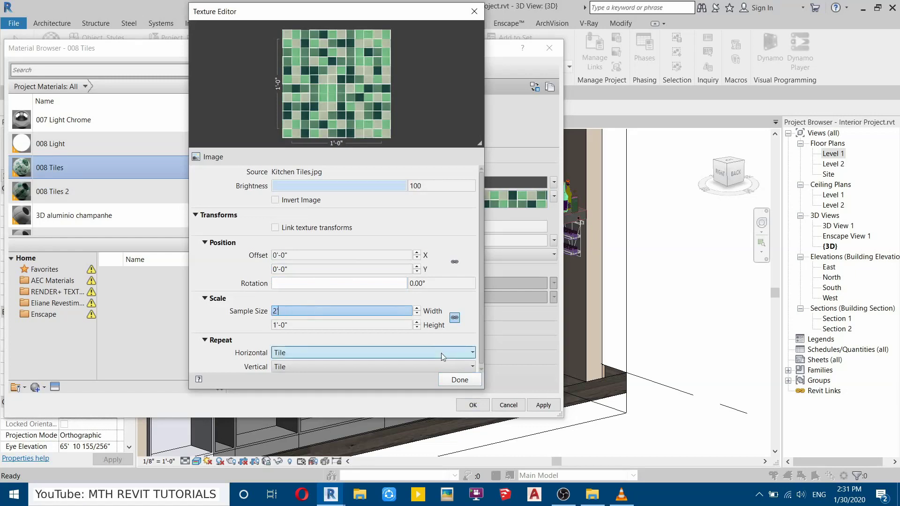
{"action": "left_click", "coordinate": [452, 369]}
{"action": "left_click", "coordinate": [440, 390]}
{"action": "left_click", "coordinate": [460, 380]}
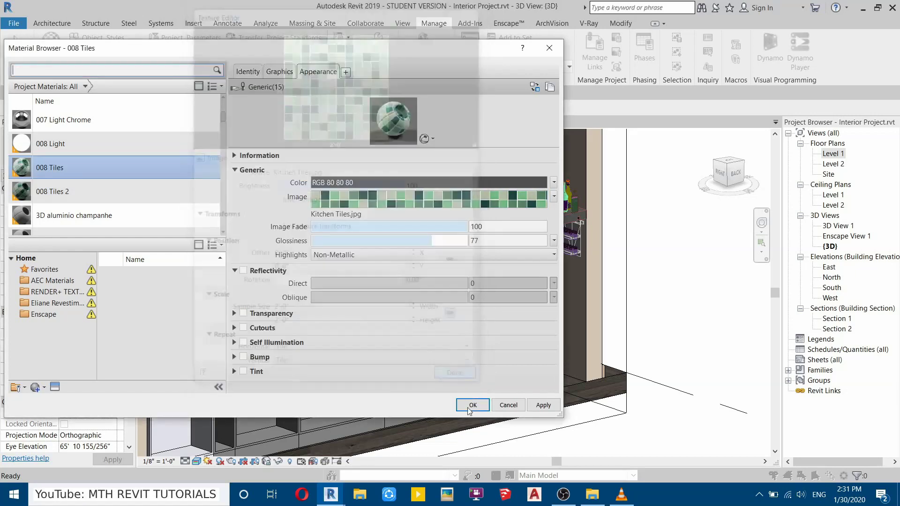
{"action": "left_click", "coordinate": [471, 406]}
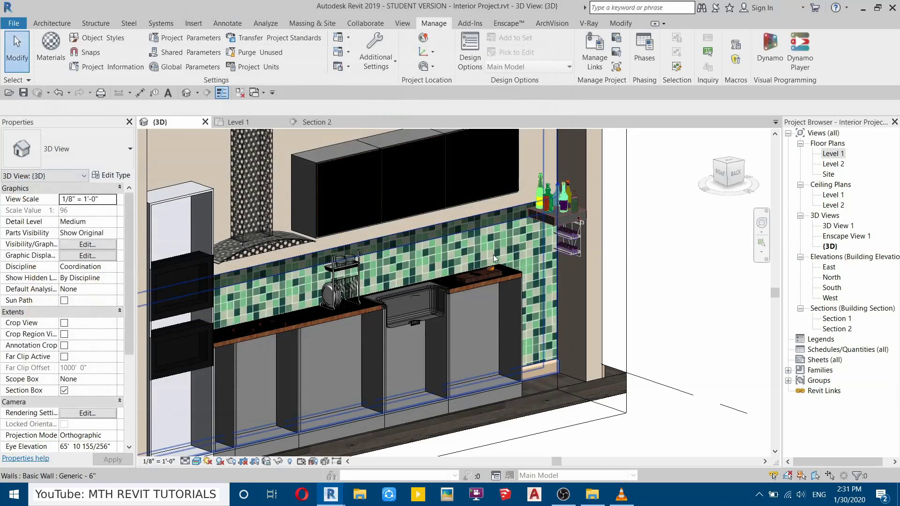
- Open the Level 1 floor plan and, from its section mark, the Section 1 view of the kitchen's side wall
{"action": "scroll", "coordinate": [438, 249], "scroll_direction": "up", "scroll_amount": 3}
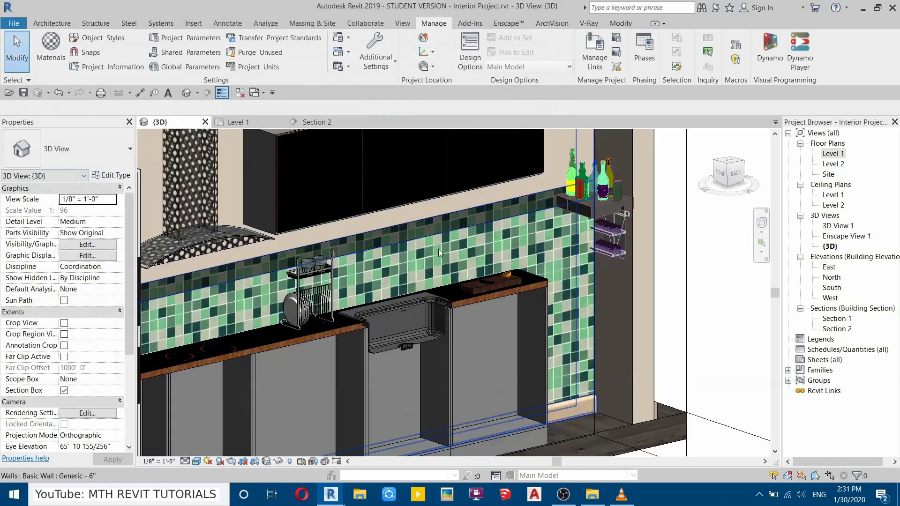
{"action": "scroll", "coordinate": [370, 217], "scroll_direction": "down", "scroll_amount": 5}
{"action": "scroll", "coordinate": [347, 217], "scroll_direction": "up", "scroll_amount": 4}
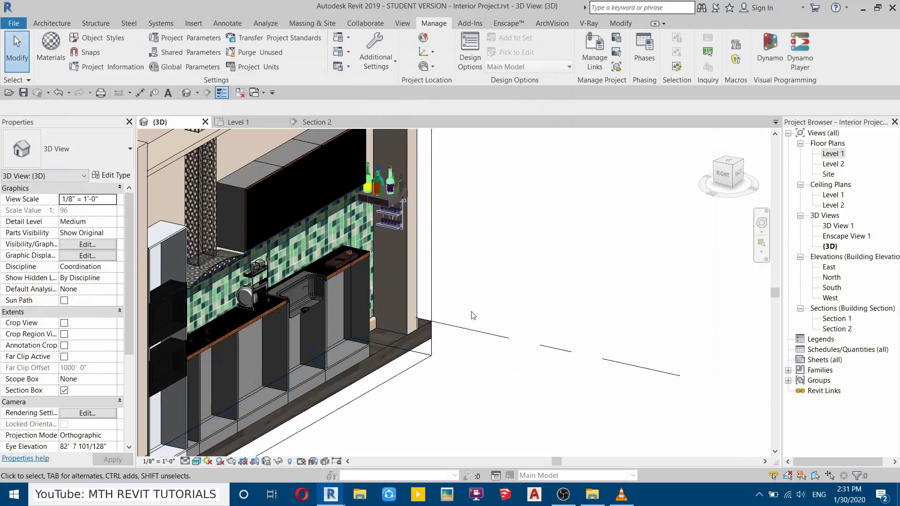
{"action": "scroll", "coordinate": [492, 342], "scroll_direction": "down", "scroll_amount": 2}
{"action": "double_click", "coordinate": [833, 153]}
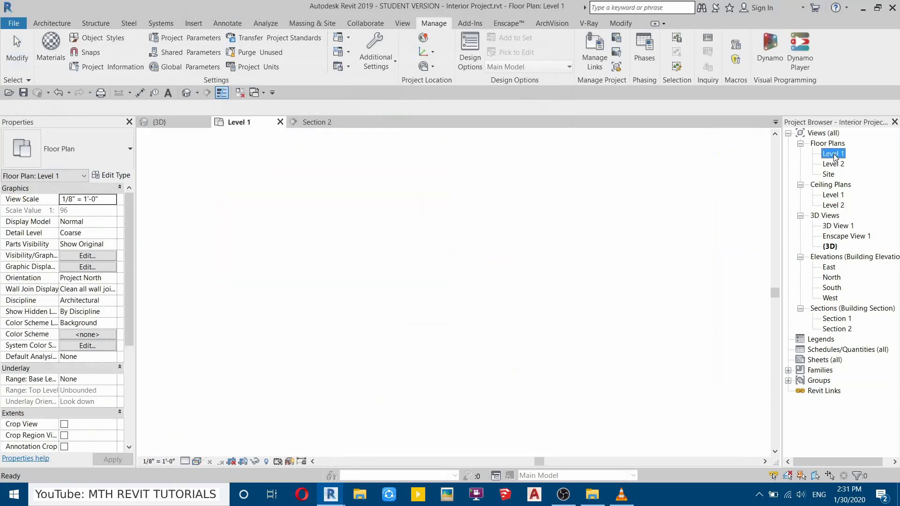
{"action": "scroll", "coordinate": [441, 304], "scroll_direction": "up", "scroll_amount": 2}
{"action": "left_click", "coordinate": [370, 363]}
{"action": "scroll", "coordinate": [370, 358], "scroll_direction": "down", "scroll_amount": 2}
{"action": "double_click", "coordinate": [358, 147]}
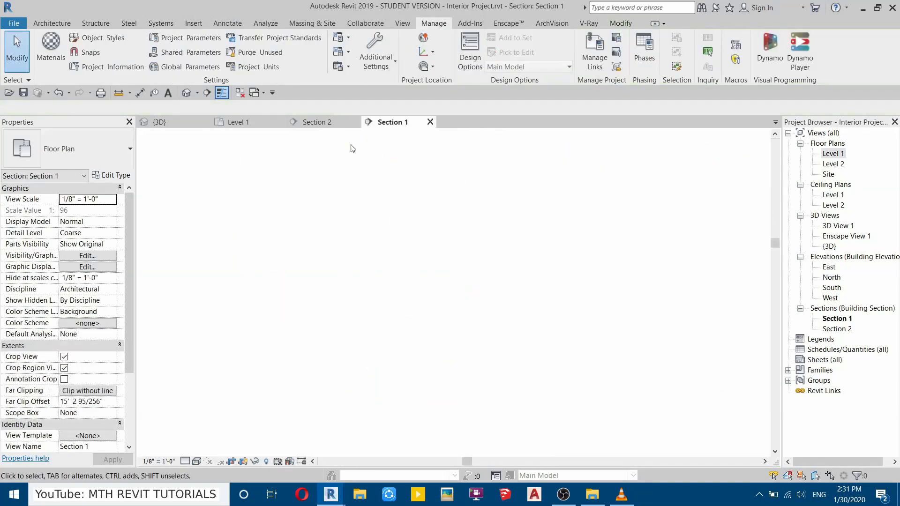
- Split the side wall's face with a rectangle about 3'-8" wide and 3'-11" high, from the floor corner to below the bottle shelf
{"action": "scroll", "coordinate": [370, 293], "scroll_direction": "up", "scroll_amount": 4}
{"action": "key", "text": "s"}
{"action": "key", "text": "f"}
{"action": "scroll", "coordinate": [333, 267], "scroll_direction": "down", "scroll_amount": 2}
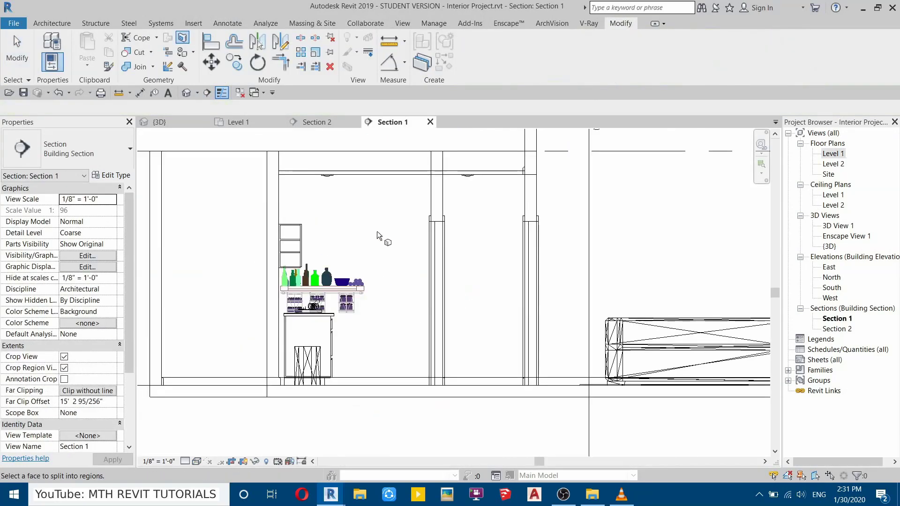
{"action": "left_click", "coordinate": [378, 387]}
{"action": "left_click", "coordinate": [507, 39]}
{"action": "left_click", "coordinate": [279, 386]}
{"action": "scroll", "coordinate": [367, 284], "scroll_direction": "up", "scroll_amount": 1}
{"action": "scroll", "coordinate": [361, 284], "scroll_direction": "up", "scroll_amount": 1}
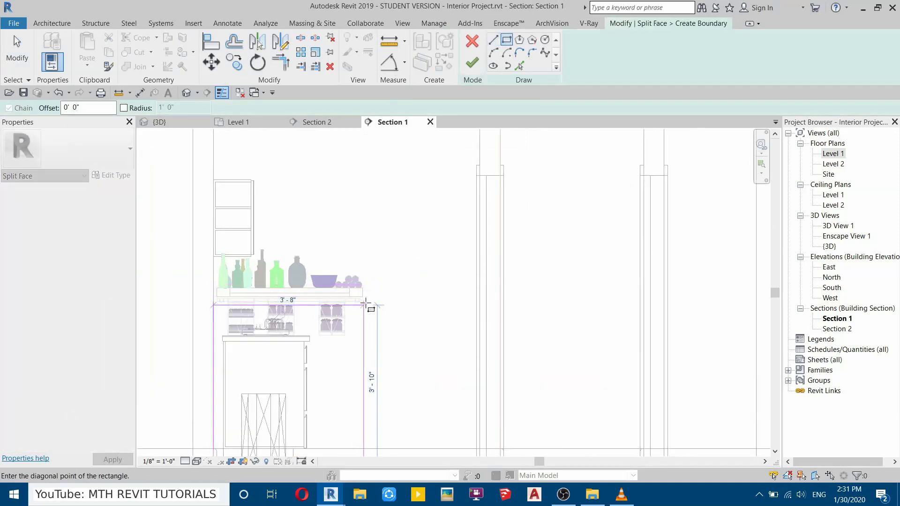
{"action": "left_click", "coordinate": [367, 303]}
{"action": "scroll", "coordinate": [351, 310], "scroll_direction": "up", "scroll_amount": 2}
{"action": "key", "text": "Escape"}
- Set the split rectangle's height to 4'-0" and widen it to 3'-9 1/4", just past the end of the shelf
{"action": "scroll", "coordinate": [450, 294], "scroll_direction": "down", "scroll_amount": 2}
{"action": "left_click", "coordinate": [412, 299]}
{"action": "scroll", "coordinate": [254, 291], "scroll_direction": "up", "scroll_amount": 3}
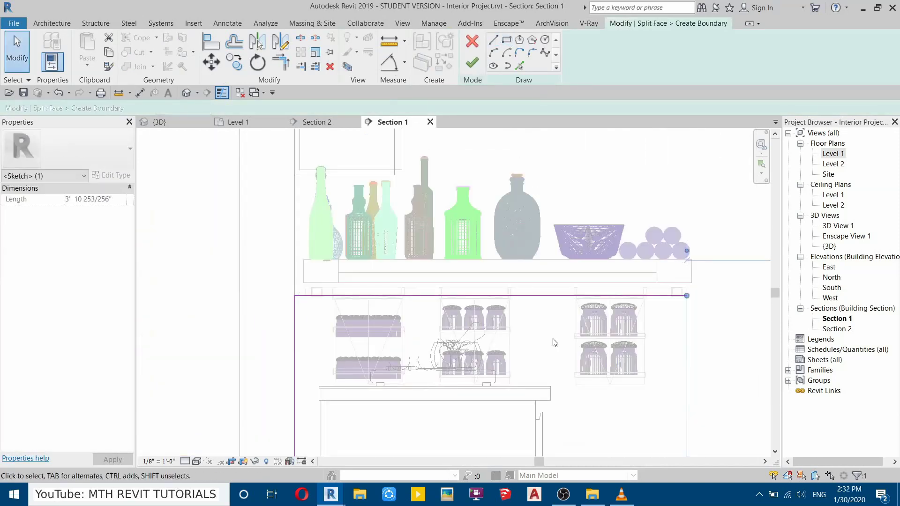
{"action": "scroll", "coordinate": [555, 342], "scroll_direction": "down", "scroll_amount": 3}
{"action": "left_click", "coordinate": [475, 330]}
{"action": "type", "text": "4"}
{"action": "key", "text": "Return"}
{"action": "key", "text": "Escape"}
{"action": "left_click_drag", "start_coordinate": [453, 299], "coordinate": [440, 300]}
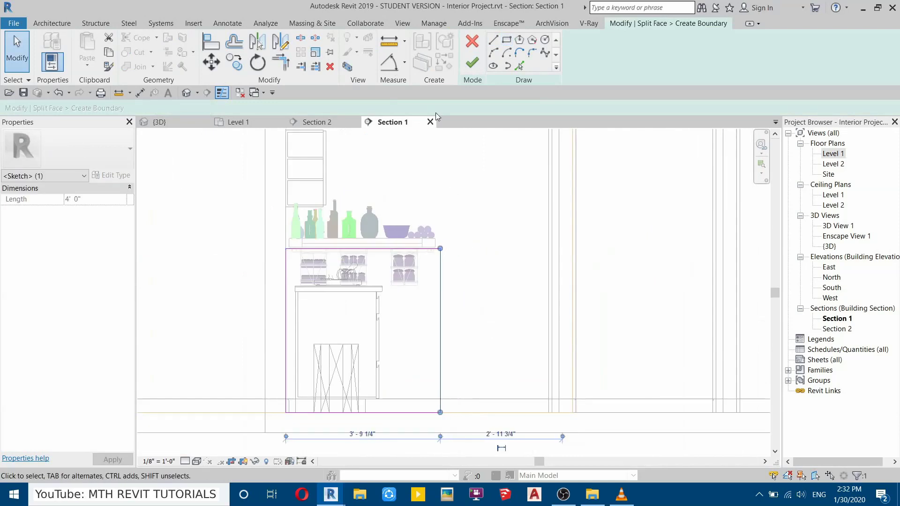
- Nudge the split sketch's bottom edge slightly above the floor line and finish the face split
{"action": "left_click", "coordinate": [484, 64]}
{"action": "left_click", "coordinate": [853, 468]}
{"action": "left_click", "coordinate": [328, 412]}
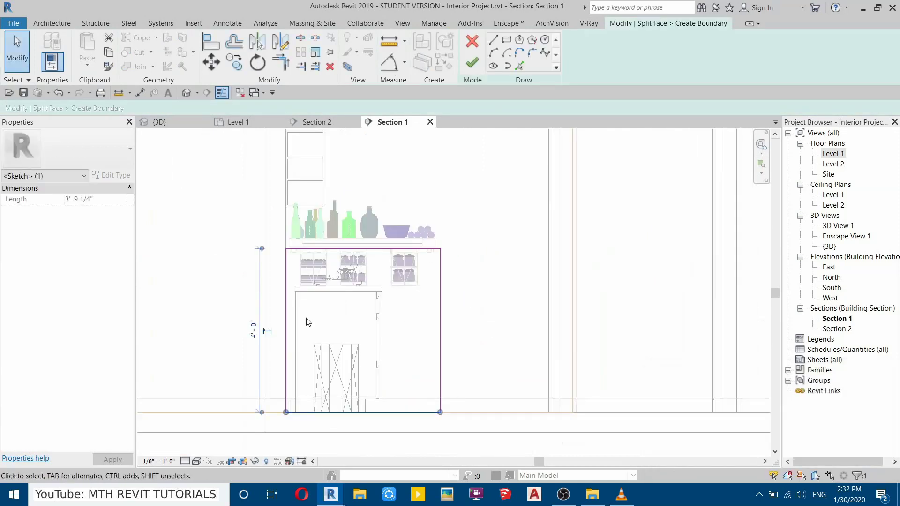
{"action": "key", "text": "Up"}
{"action": "left_click", "coordinate": [482, 64]}
{"action": "key", "text": "Escape"}
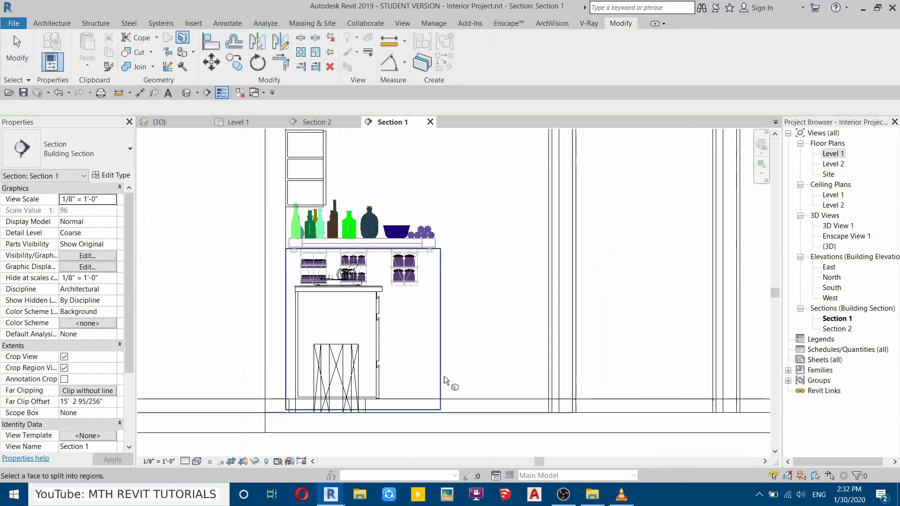
- Split the side wall again with a 4" high strip, 3'-9 1/4" wide, directly on top of the first region
{"action": "left_click", "coordinate": [484, 415]}
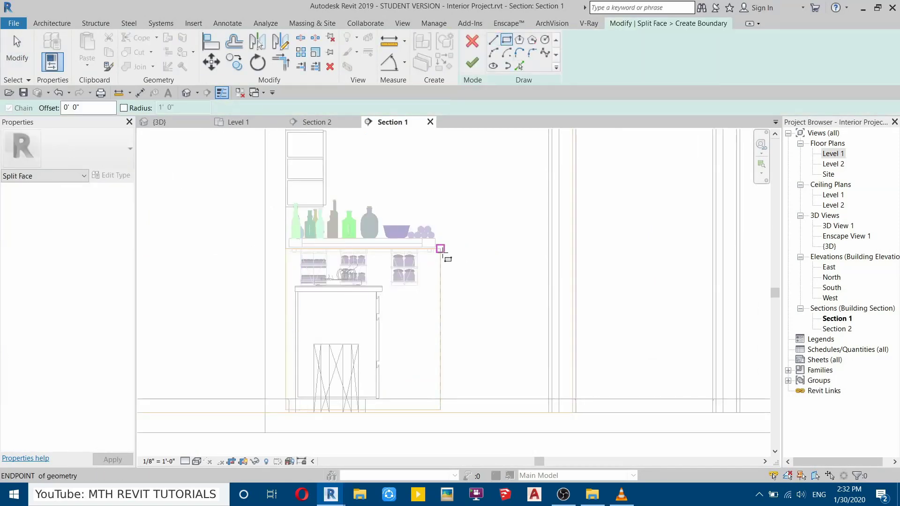
{"action": "left_click", "coordinate": [440, 248]}
{"action": "left_click", "coordinate": [286, 224]}
{"action": "left_click", "coordinate": [426, 226]}
{"action": "left_click", "coordinate": [475, 236]}
{"action": "type", "text": "0 4"}
{"action": "key", "text": "Return"}
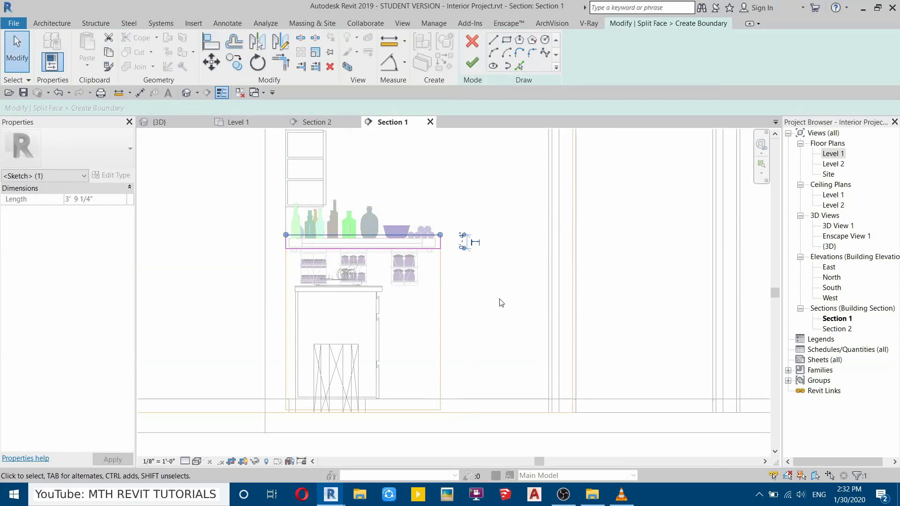
{"action": "left_click", "coordinate": [473, 63]}
{"action": "key", "text": "Escape"}
- Paint the side wall's large lower split region with the 008 Tiles material
{"action": "left_click", "coordinate": [183, 53]}
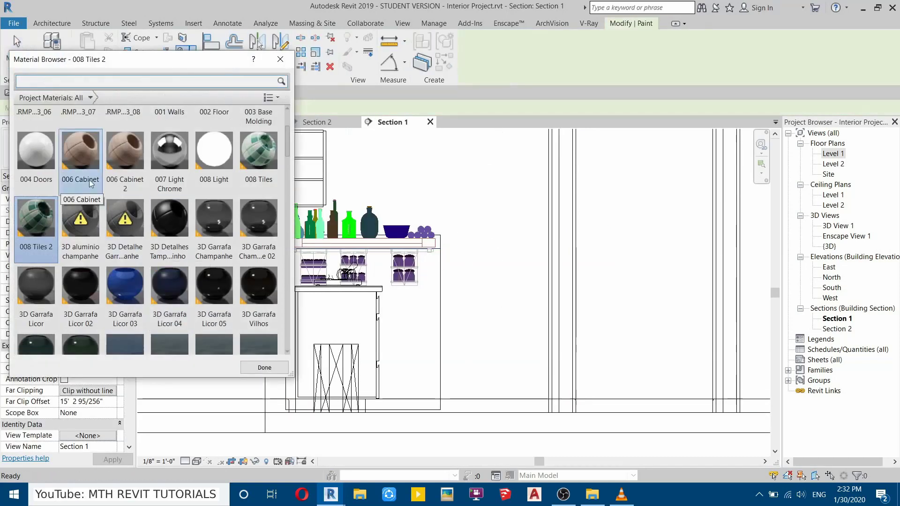
{"action": "scroll", "coordinate": [453, 241], "scroll_direction": "up", "scroll_amount": 2}
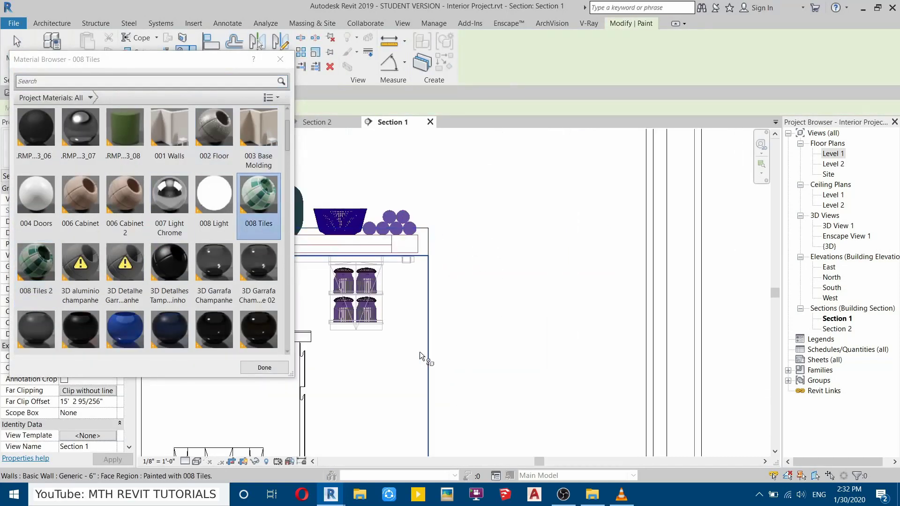
{"action": "key", "text": "Escape"}
- Open the default 3D view, close the inactive views and stretch the section box outward to reveal the tiled side wall
{"action": "left_click", "coordinate": [186, 92]}
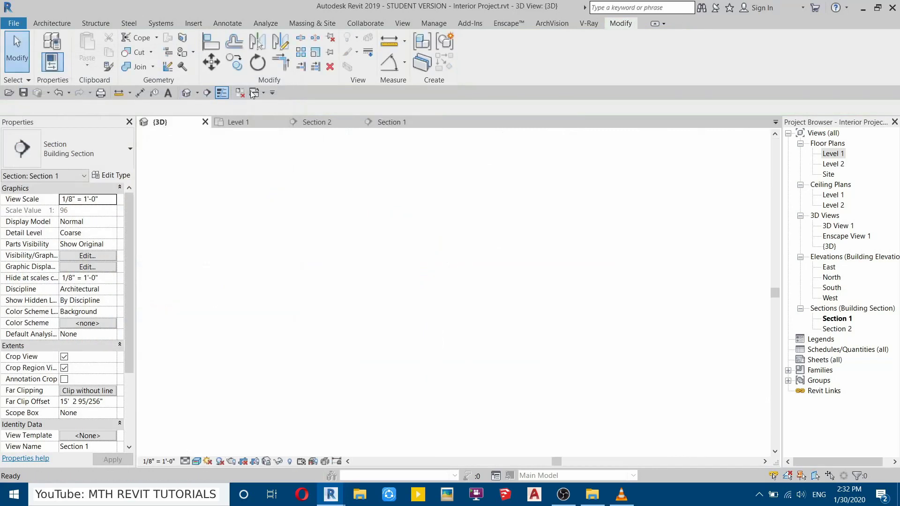
{"action": "left_click", "coordinate": [241, 93]}
{"action": "left_click", "coordinate": [444, 236]}
{"action": "middle_click_drag", "start_coordinate": [417, 238], "coordinate": [458, 220], "text": "shift"}
{"action": "left_click_drag", "start_coordinate": [347, 260], "coordinate": [460, 298]}
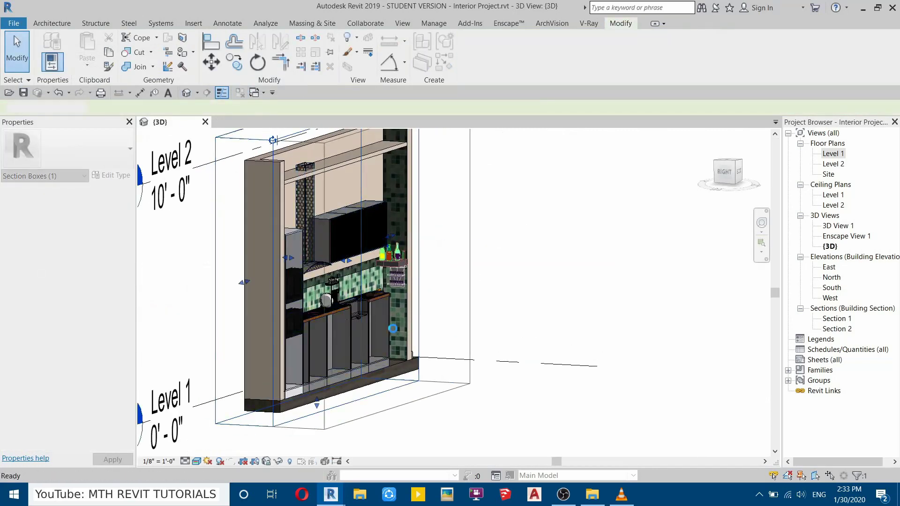
{"action": "key", "text": "Escape"}
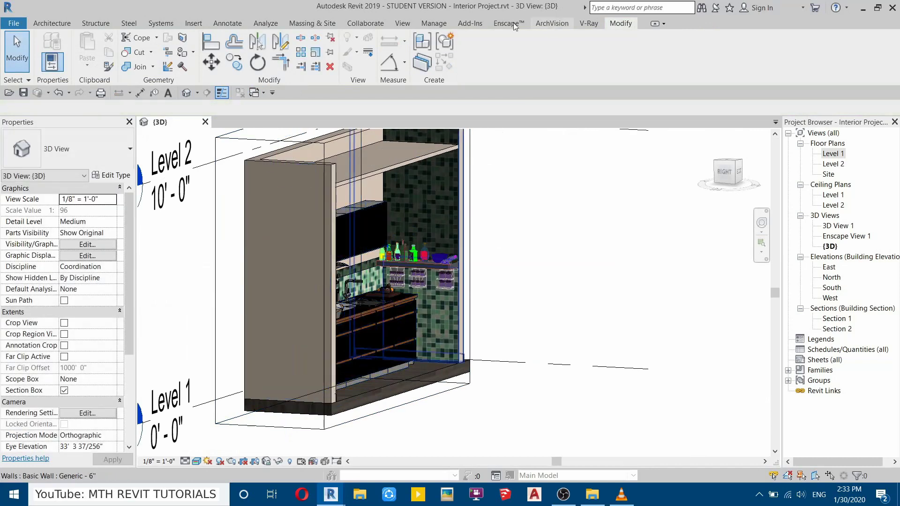
- Paint the side wall above the tiled regions with the 001 Walls material
{"action": "left_click", "coordinate": [183, 52]}
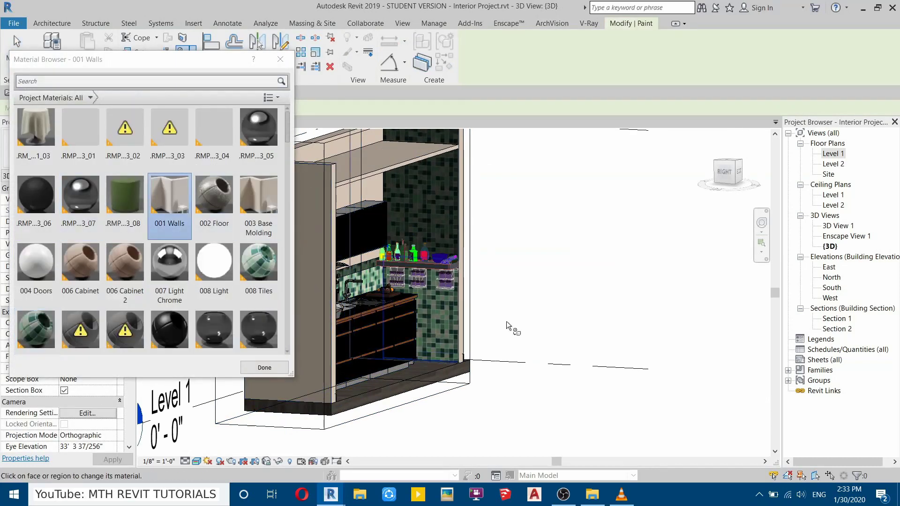
{"action": "right_click", "coordinate": [496, 215]}
{"action": "left_click", "coordinate": [516, 221]}
{"action": "middle_click_drag", "start_coordinate": [449, 276], "coordinate": [474, 364], "text": "shift"}
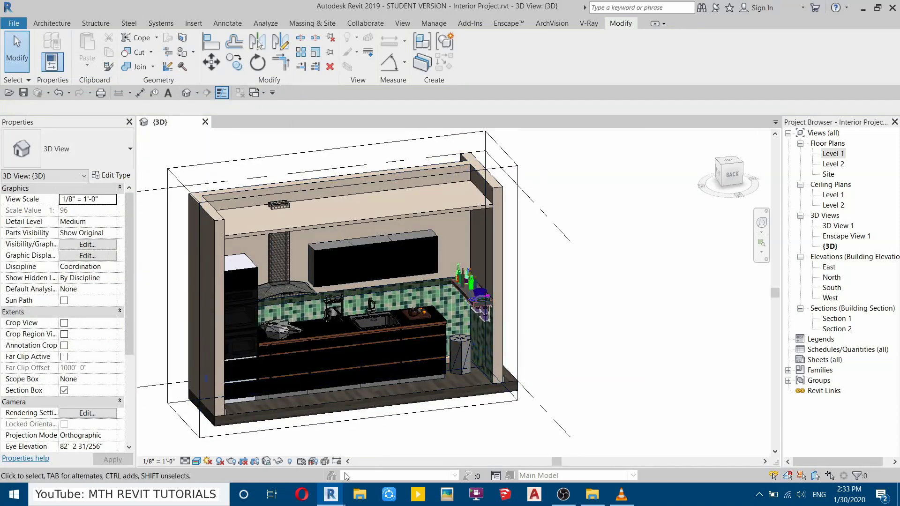
- Switch to the Enscape window to check the tiled kitchen walls, and return to Revit
{"action": "mouse_move", "coordinate": [335, 495]}
{"action": "left_click", "coordinate": [382, 454]}
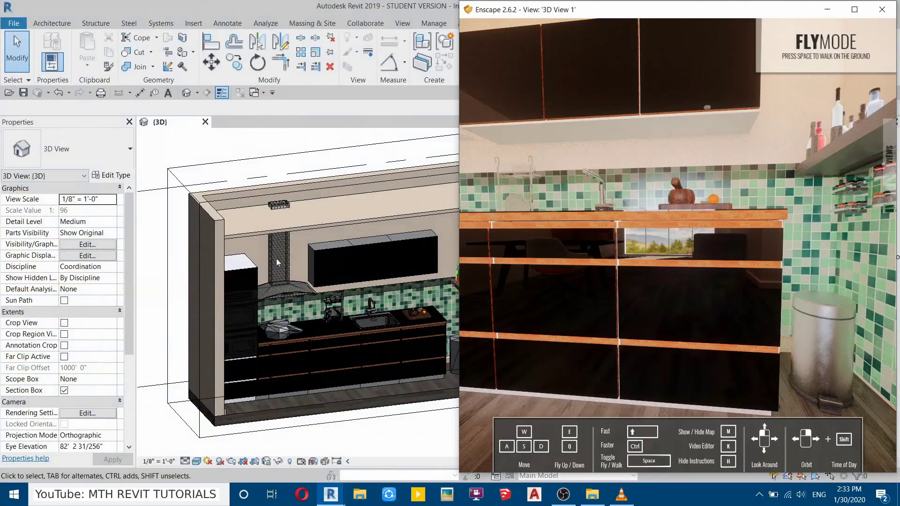
{"action": "left_click", "coordinate": [215, 155]}
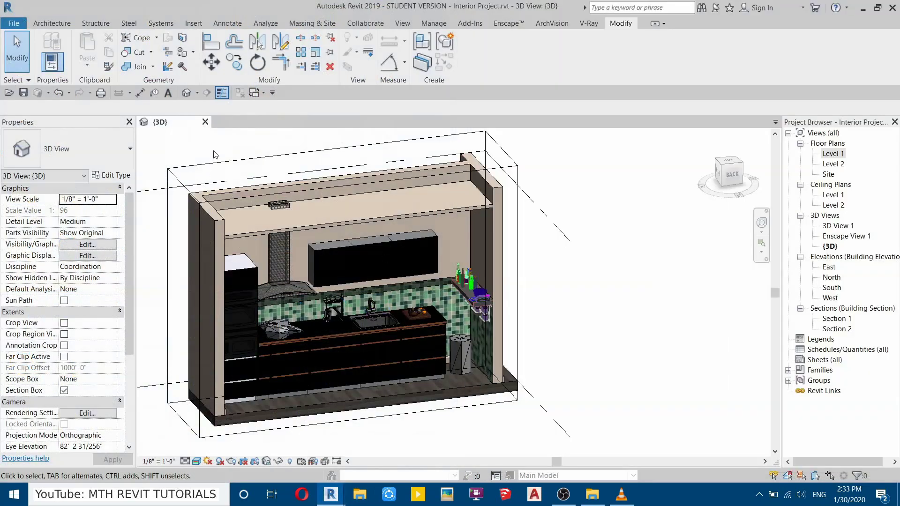
- Load the saved Enscape camera path Enscape_VideoPath.xml from the For Tut folder
{"action": "left_click", "coordinate": [507, 24]}
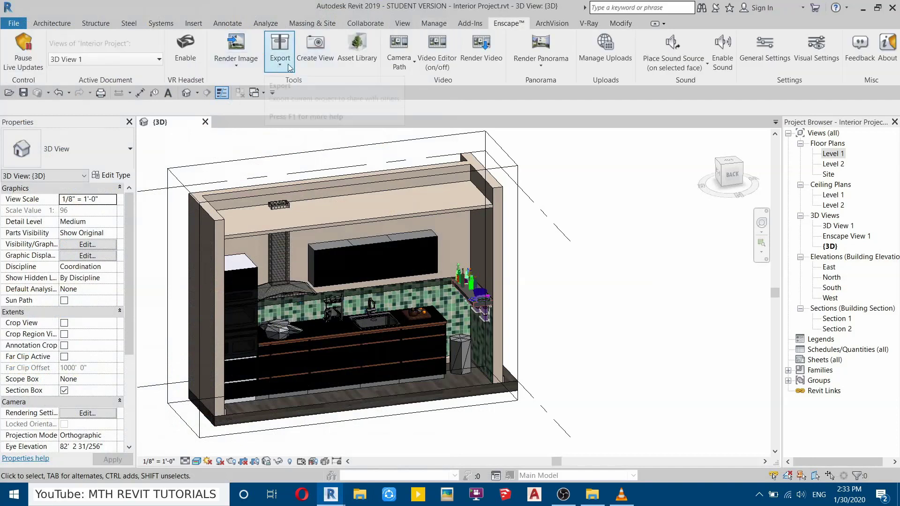
{"action": "left_click", "coordinate": [399, 59]}
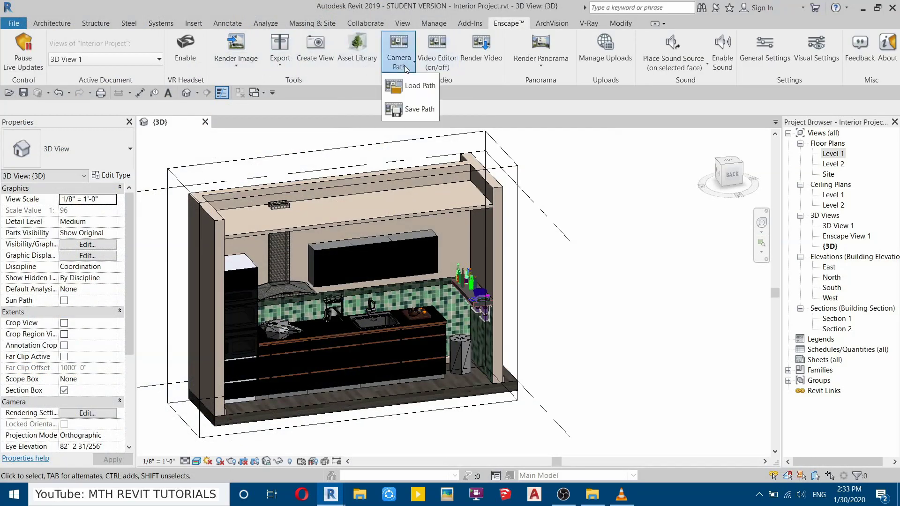
{"action": "left_click", "coordinate": [420, 89]}
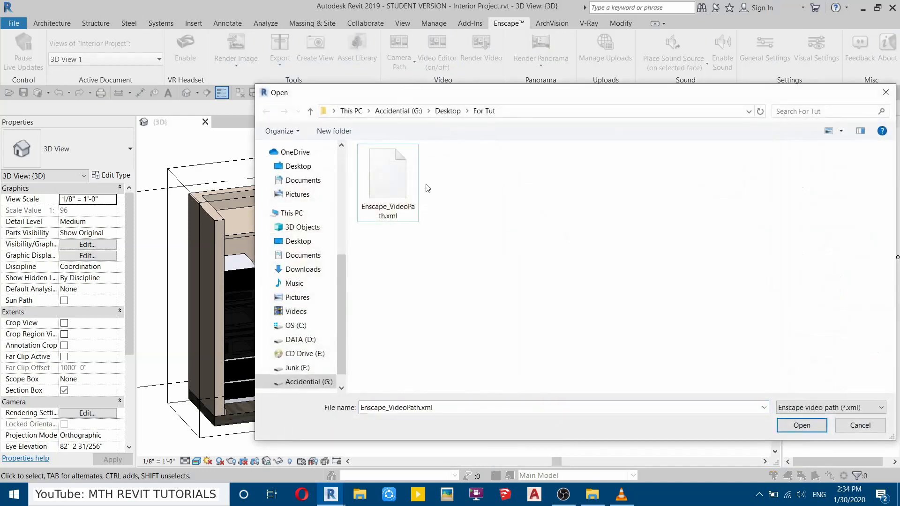
{"action": "left_click", "coordinate": [387, 193]}
{"action": "left_click", "coordinate": [811, 433]}
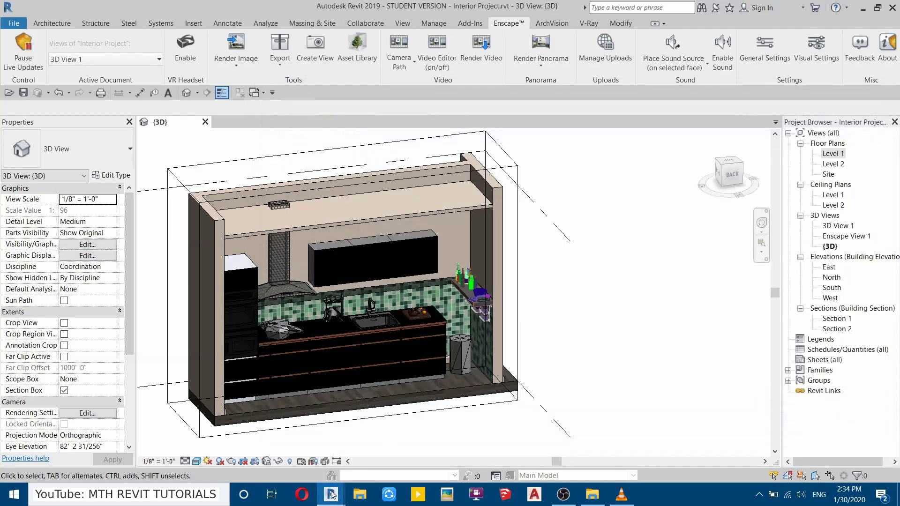
- Switch to the Enscape window, maximize it and fly the camera back to view the dining area and kitchen
{"action": "mouse_move", "coordinate": [331, 495]}
{"action": "left_click", "coordinate": [381, 434]}
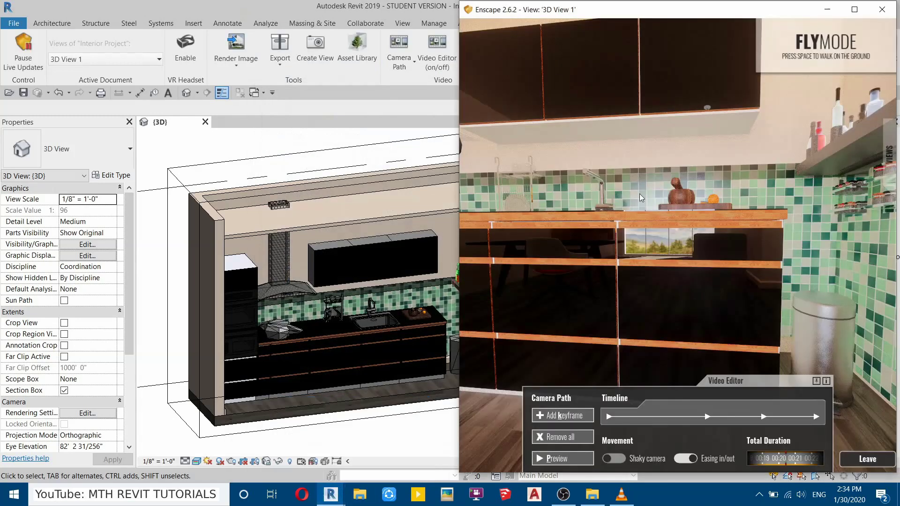
{"action": "left_click", "coordinate": [865, 4]}
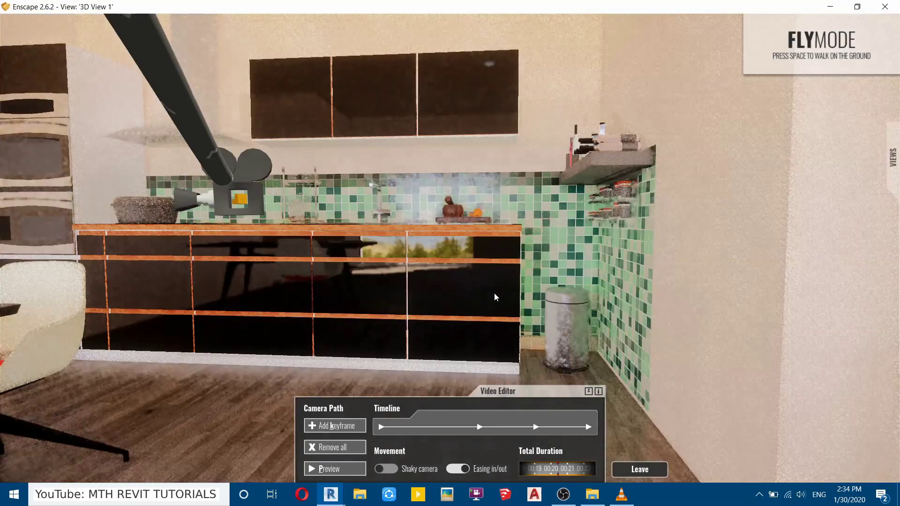
{"action": "key", "text": "s"}
{"action": "key", "text": "a"}
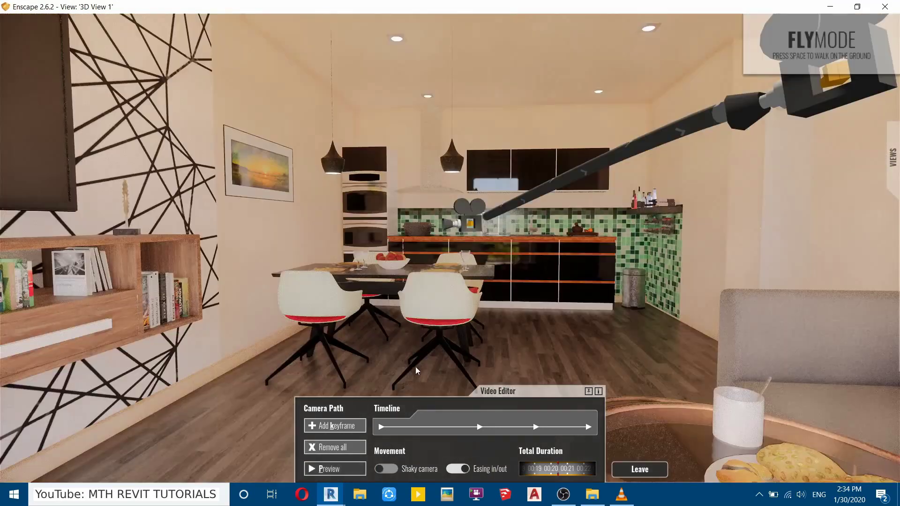
- Preview the loaded camera path's walkthrough from the kitchen back through the dining area to the living room
{"action": "left_click", "coordinate": [328, 469]}
{"action": "left_click", "coordinate": [326, 470]}
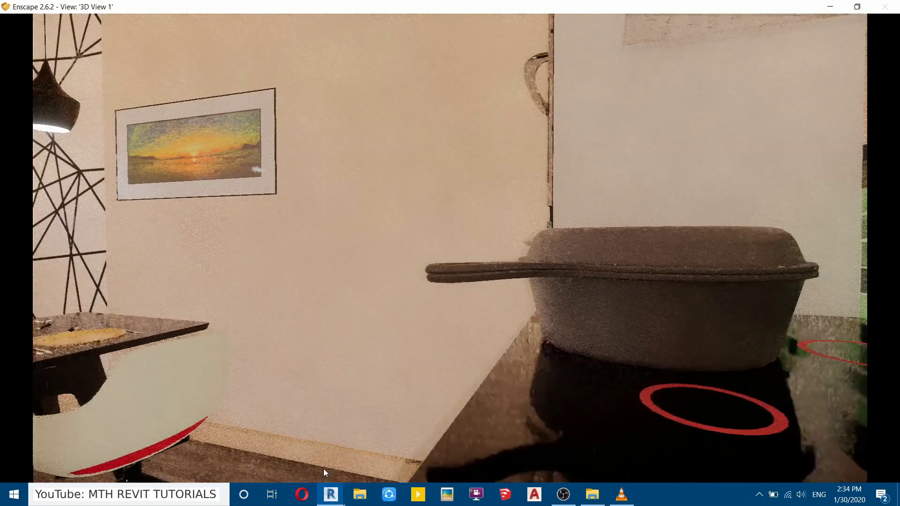
{"action": "key", "text": "a"}
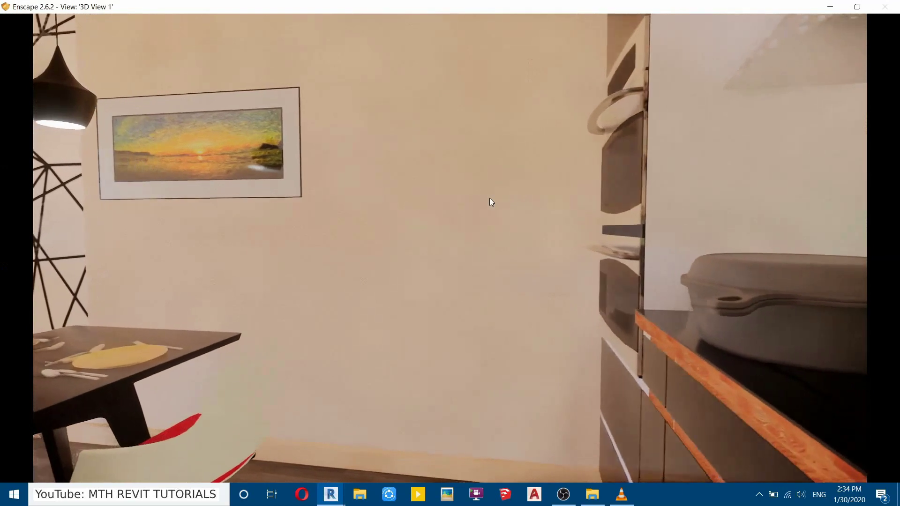
{"action": "key", "text": "s"}
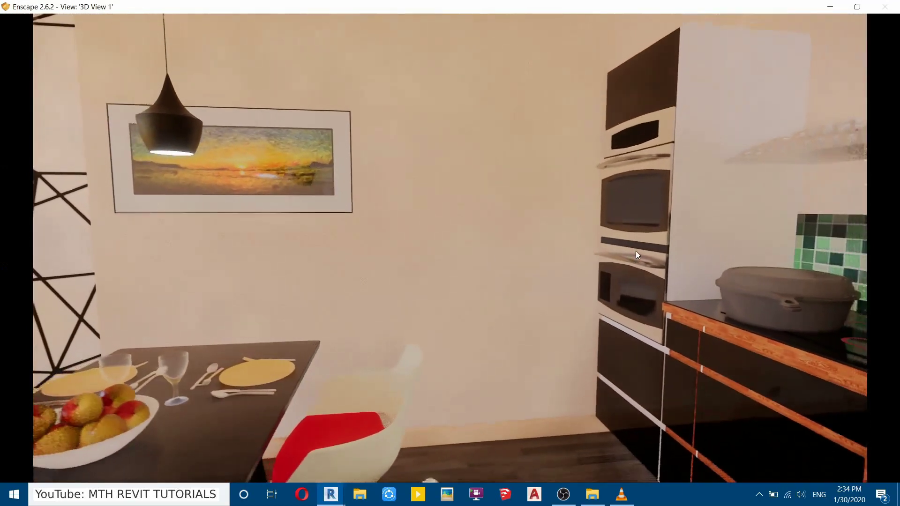
{"action": "key", "text": "s"}
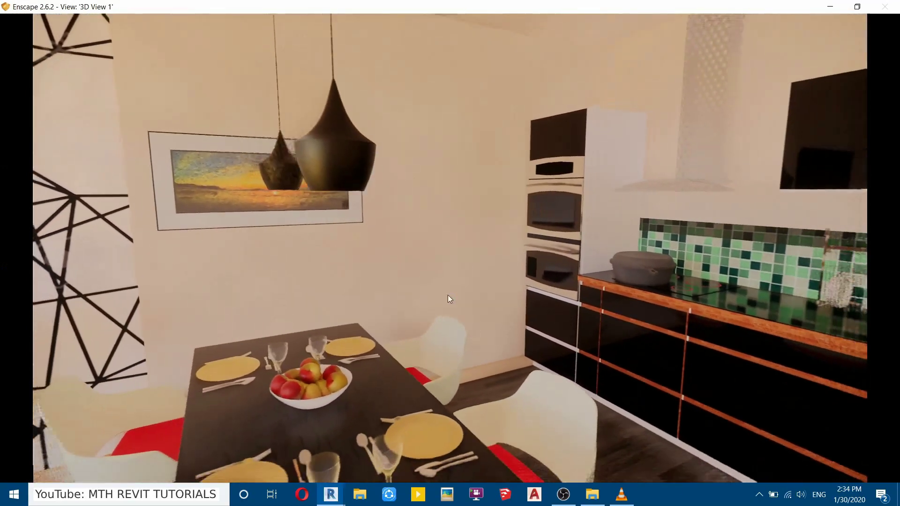
{"action": "key", "text": "s"}
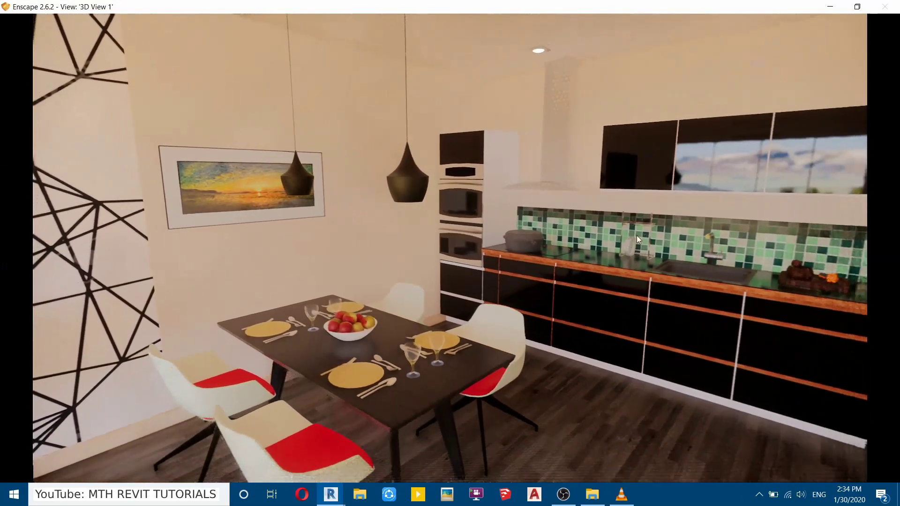
{"action": "key", "text": "s"}
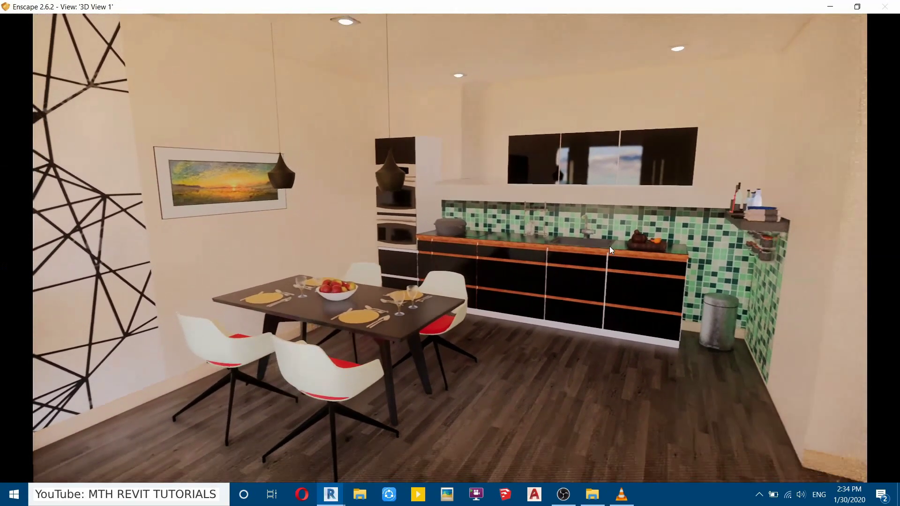
{"action": "key", "text": "s"}
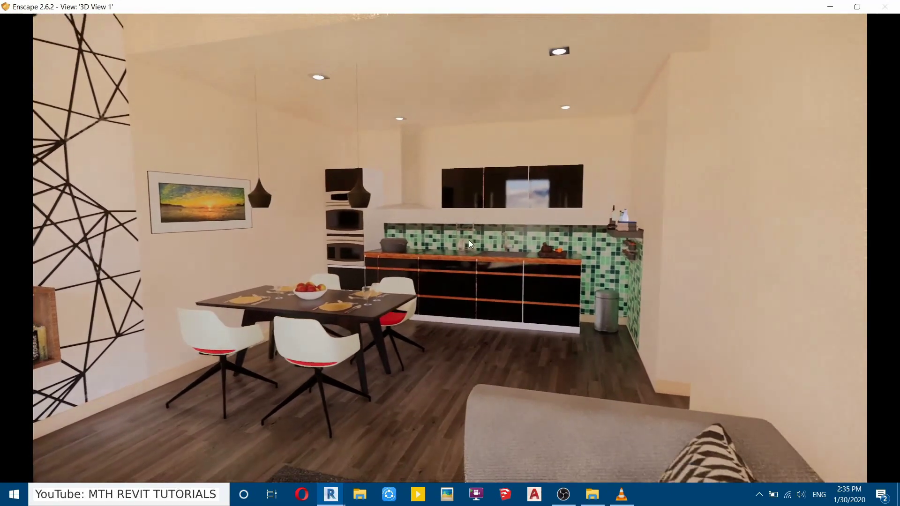
{"action": "key", "text": "s"}
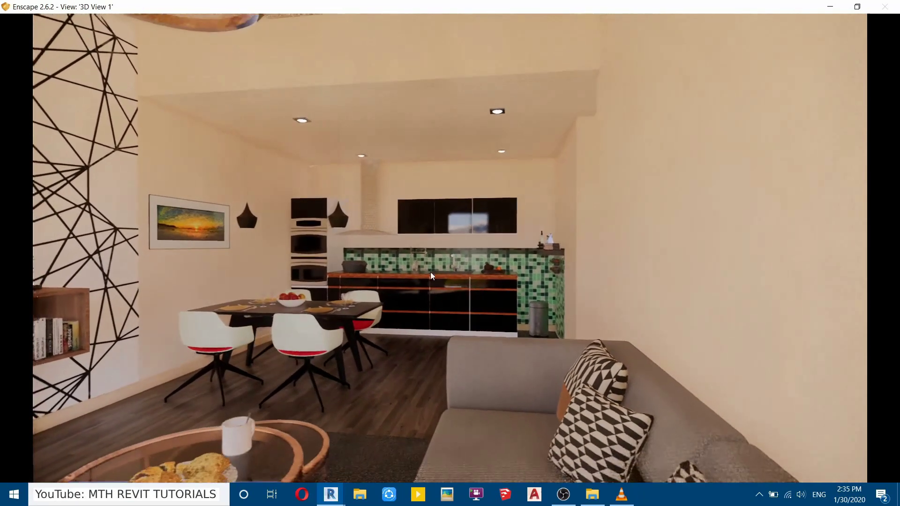
{"action": "key", "text": "a"}
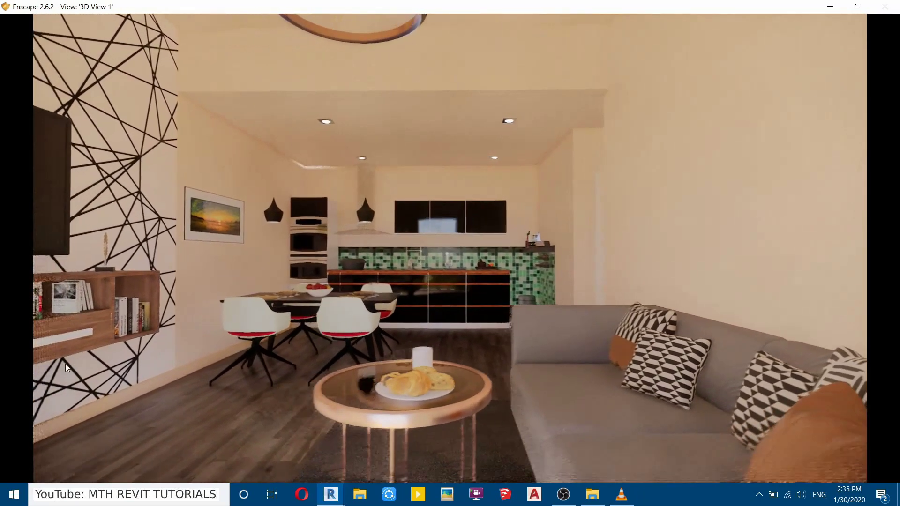
{"action": "key", "text": "a"}
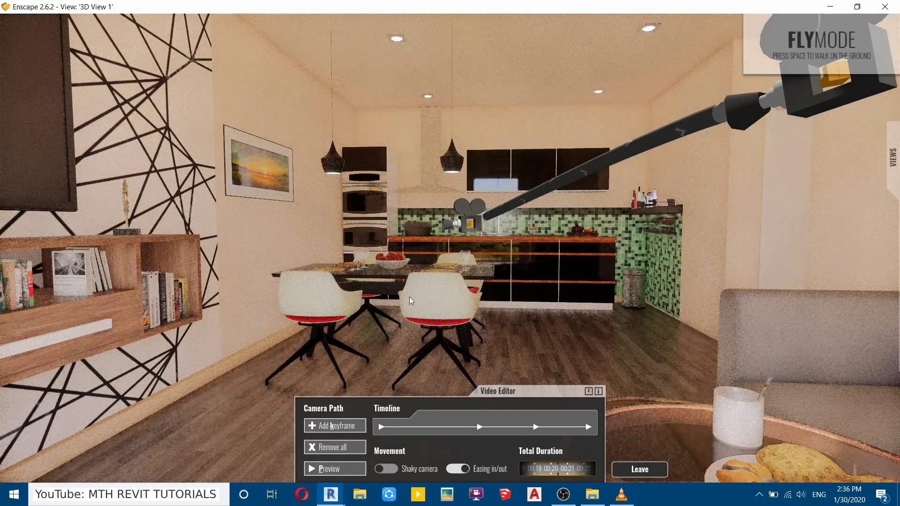
- Return to Revit, render the camera path as the MP4 video Interior Animation in the For Tut folder, and play the finished file
{"action": "left_click", "coordinate": [854, 8]}
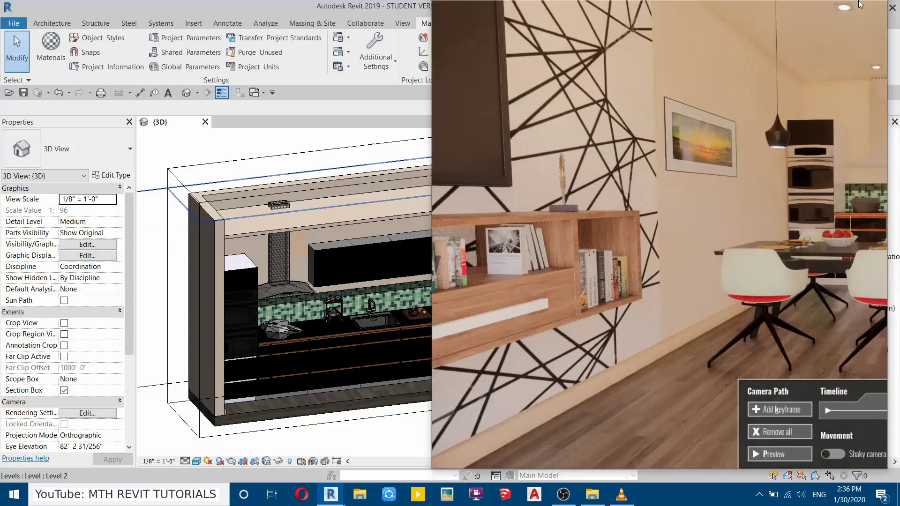
{"action": "left_click", "coordinate": [415, 4]}
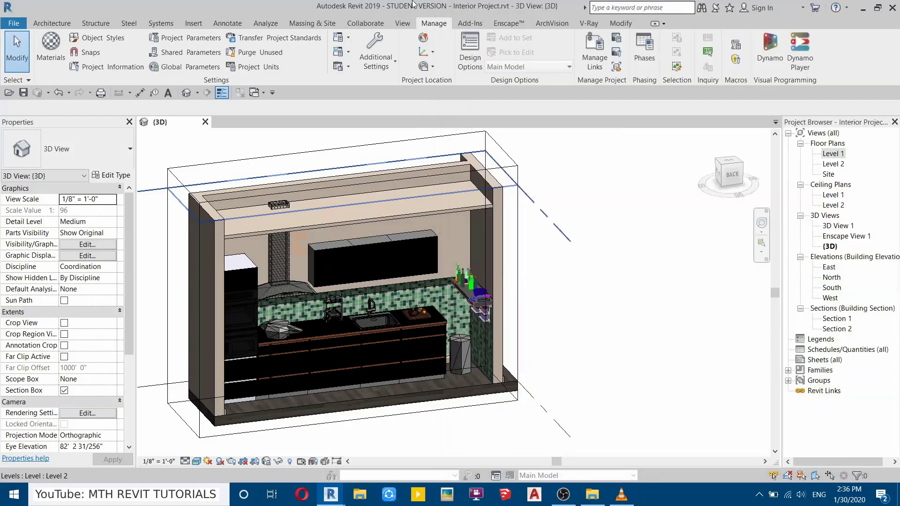
{"action": "left_click", "coordinate": [508, 23]}
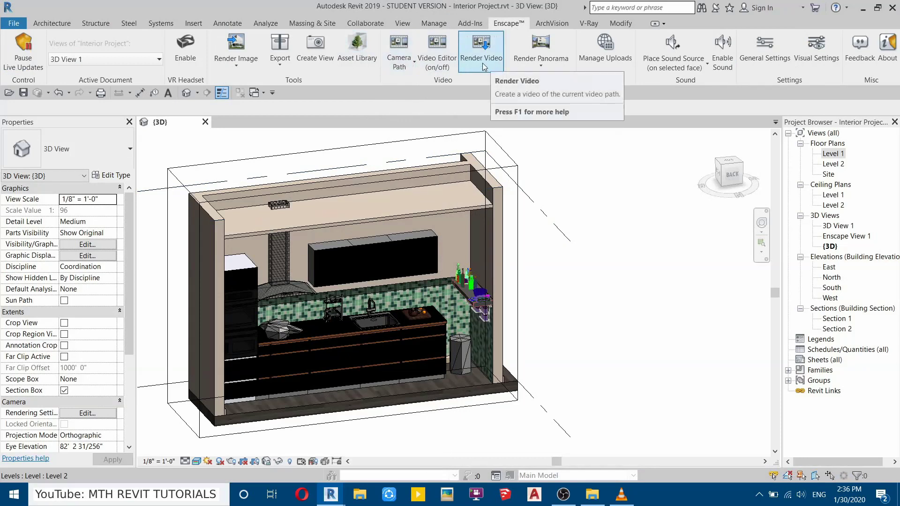
{"action": "left_click", "coordinate": [482, 51]}
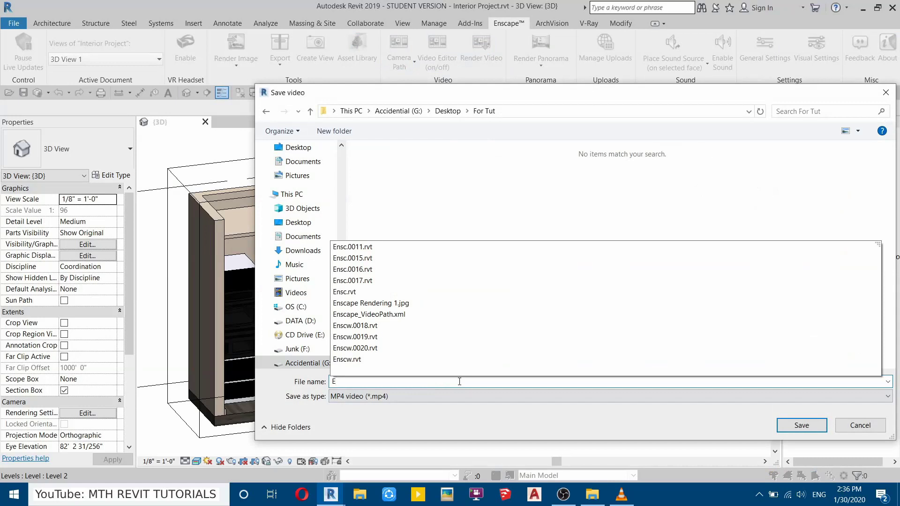
{"action": "type", "text": "Interior Animati"}
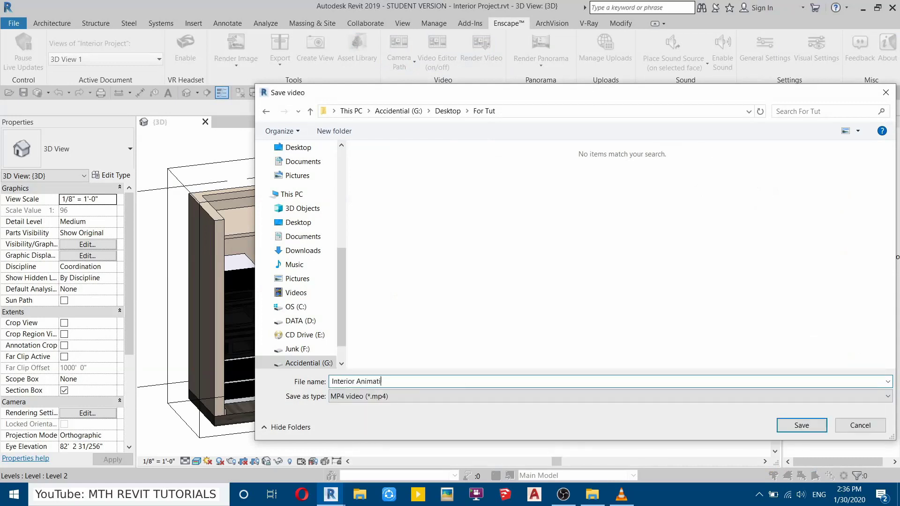
{"action": "left_click", "coordinate": [811, 430]}
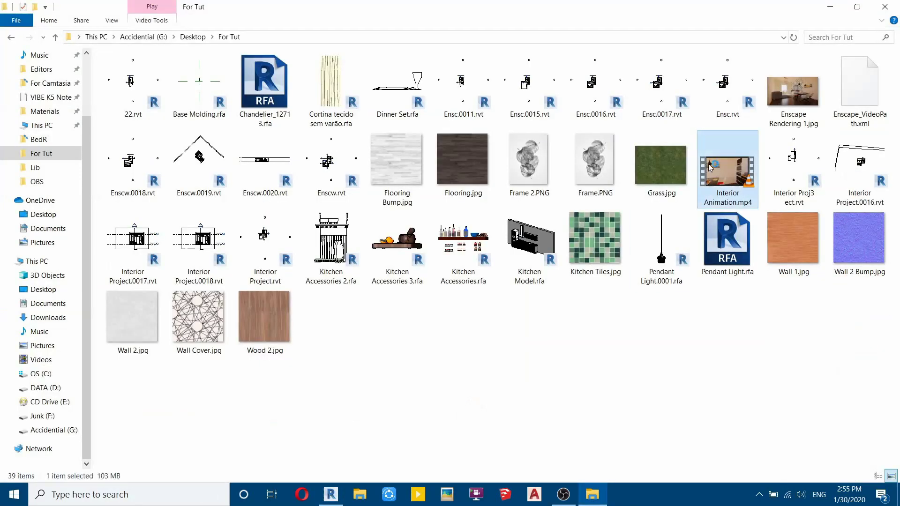
{"action": "double_click", "coordinate": [710, 167]}
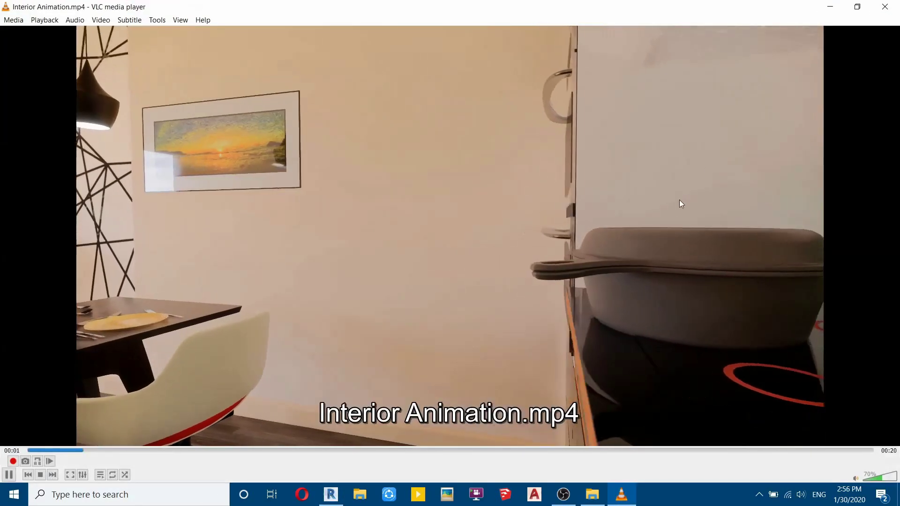